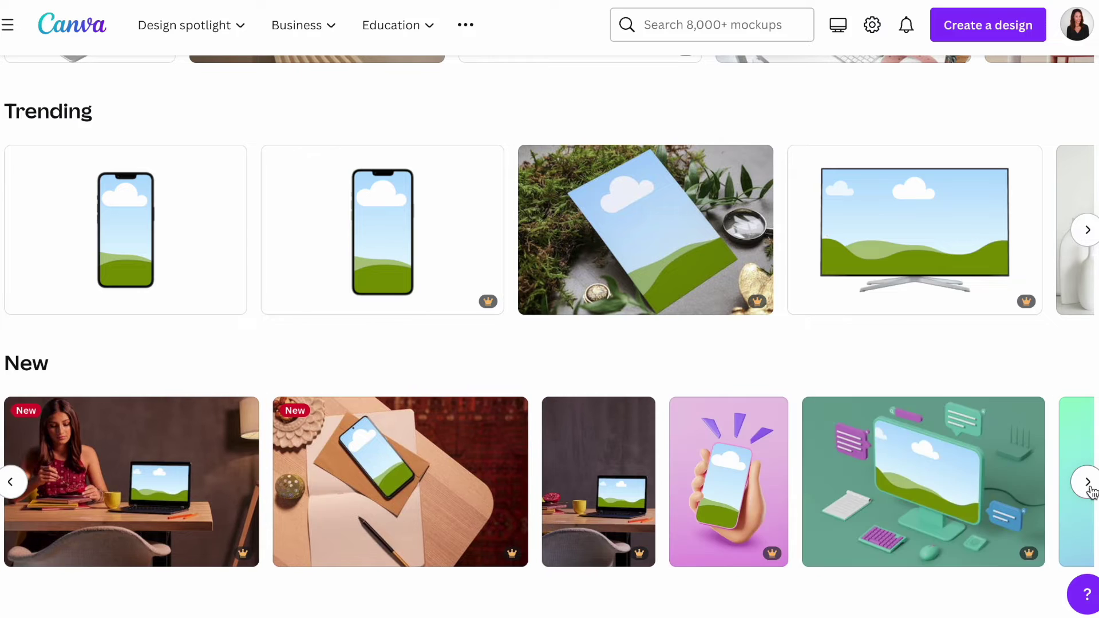
Step: Browse the New mockups carousel and open the E-readers mockup collection
{"action": "left_click", "coordinate": [1085, 492]}
{"action": "left_click", "coordinate": [1087, 493]}
{"action": "left_click", "coordinate": [1087, 492]}
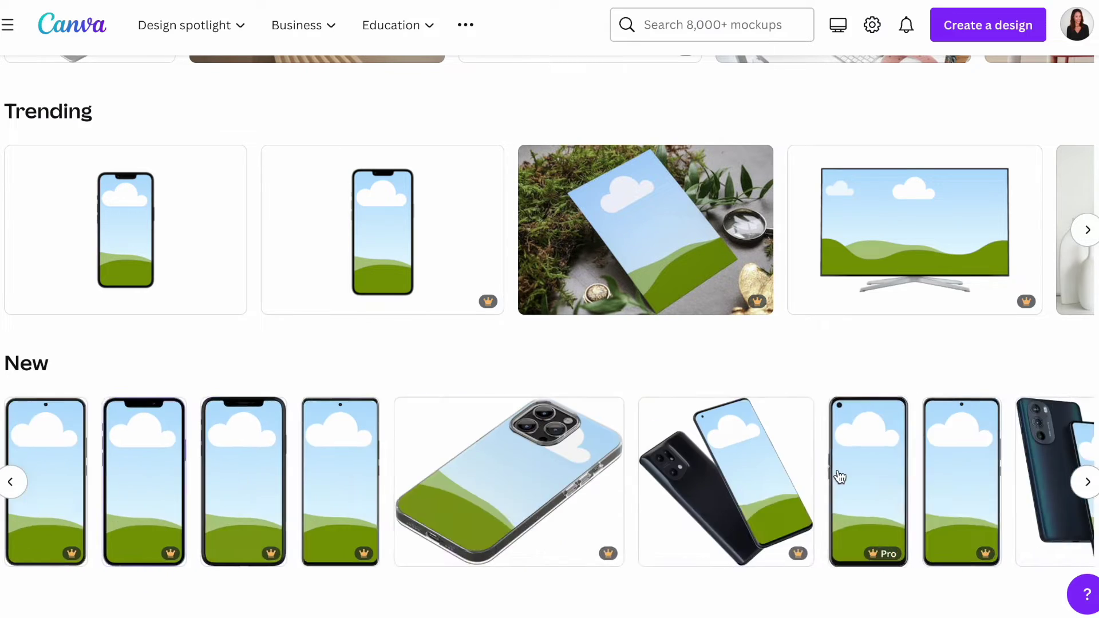
{"action": "scroll", "coordinate": [836, 476], "scroll_direction": "up", "scroll_amount": 10}
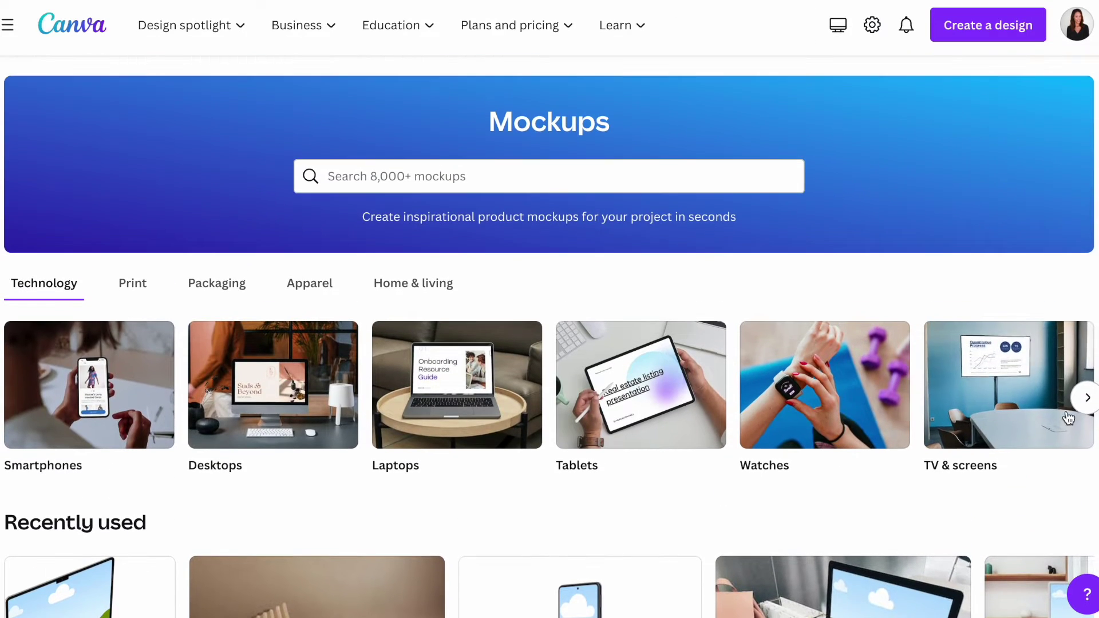
{"action": "left_click", "coordinate": [1086, 400]}
{"action": "left_click", "coordinate": [1005, 409]}
{"action": "scroll", "coordinate": [823, 417], "scroll_direction": "down", "scroll_amount": 15}
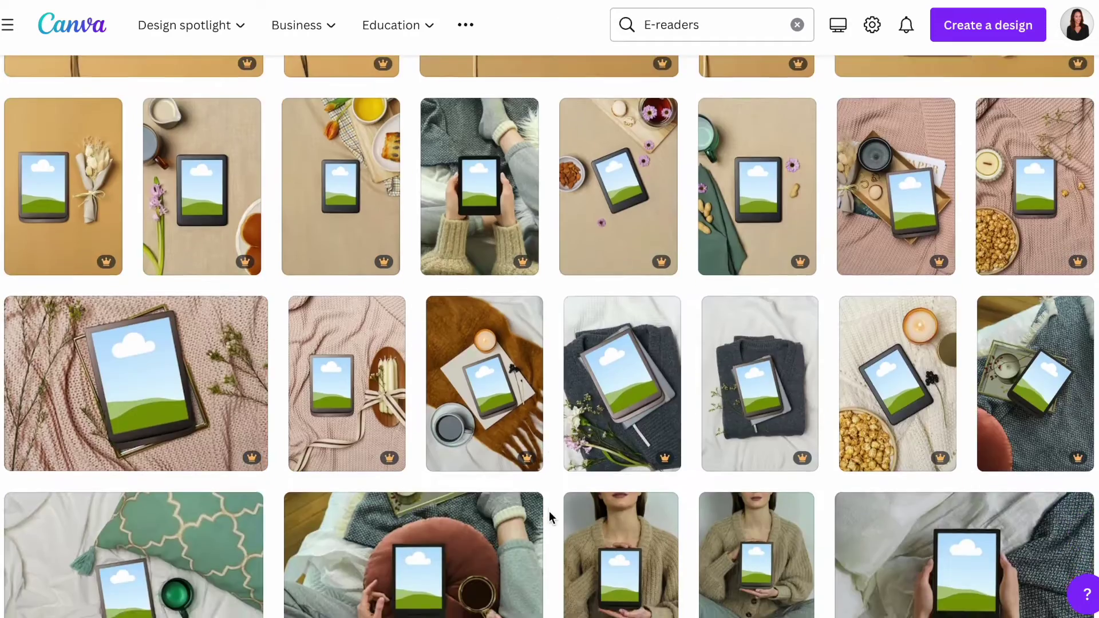
{"action": "scroll", "coordinate": [549, 511], "scroll_direction": "up", "scroll_amount": 15}
Step: Search mockups for 'Books' and open the first portrait Pro book mockup
{"action": "left_click", "coordinate": [787, 209]}
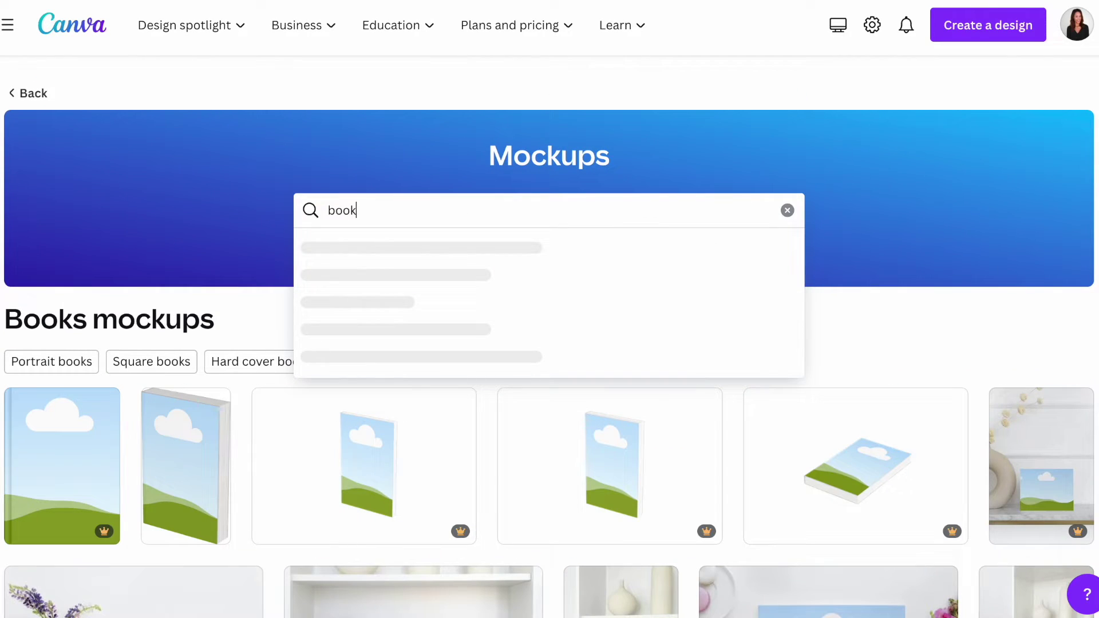
{"action": "type", "text": "s"}
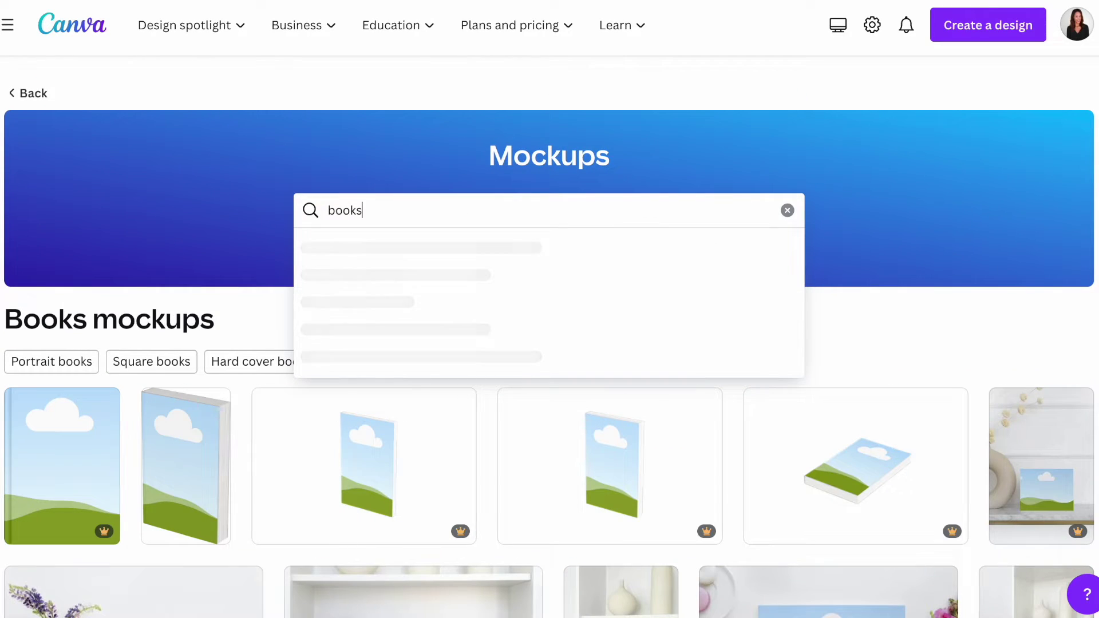
{"action": "left_click", "coordinate": [393, 259]}
{"action": "scroll", "coordinate": [619, 350], "scroll_direction": "down", "scroll_amount": 2}
{"action": "scroll", "coordinate": [140, 451], "scroll_direction": "up", "scroll_amount": 2}
{"action": "scroll", "coordinate": [62, 346], "scroll_direction": "down", "scroll_amount": 2}
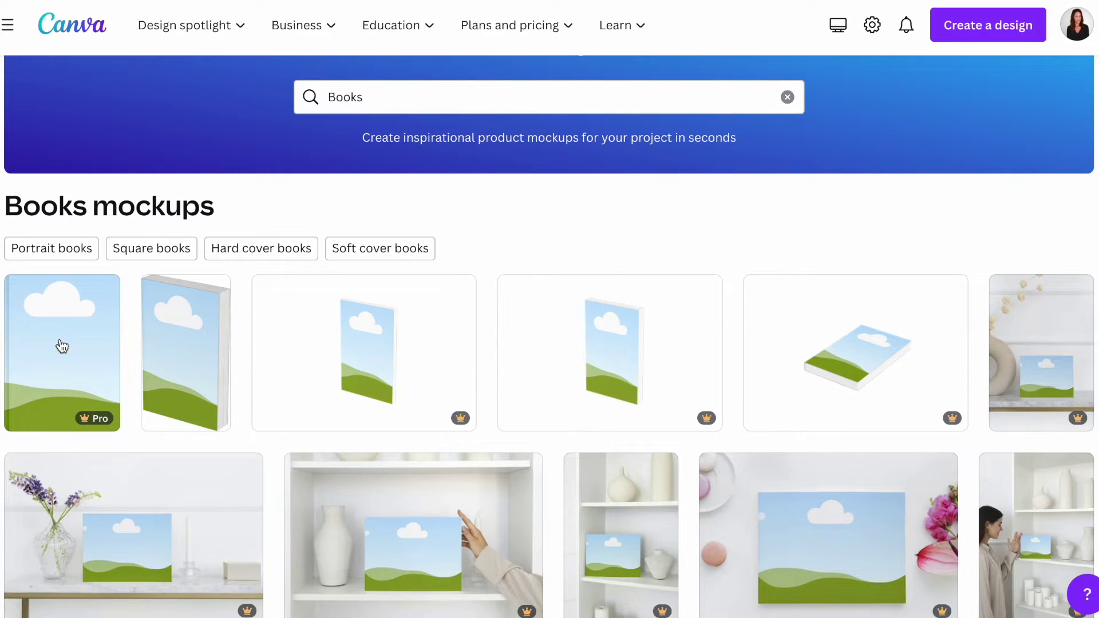
{"action": "left_click", "coordinate": [61, 346]}
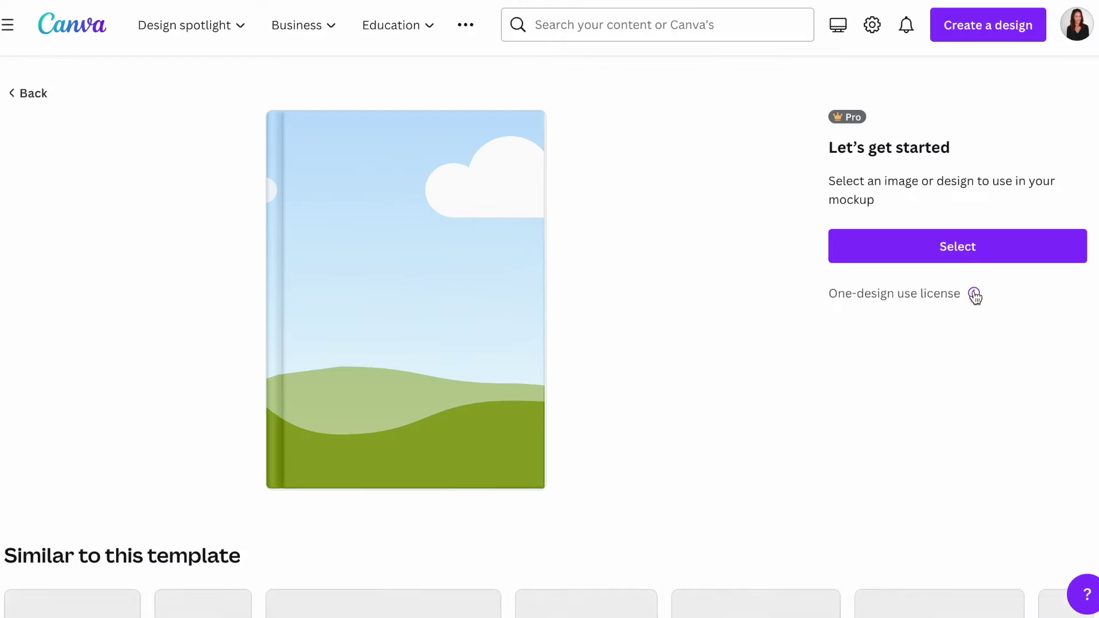
Step: Place Workbook Cover.png on the book mockup, adjusted to Fill the frame
{"action": "left_click", "coordinate": [966, 252]}
{"action": "left_click", "coordinate": [197, 222]}
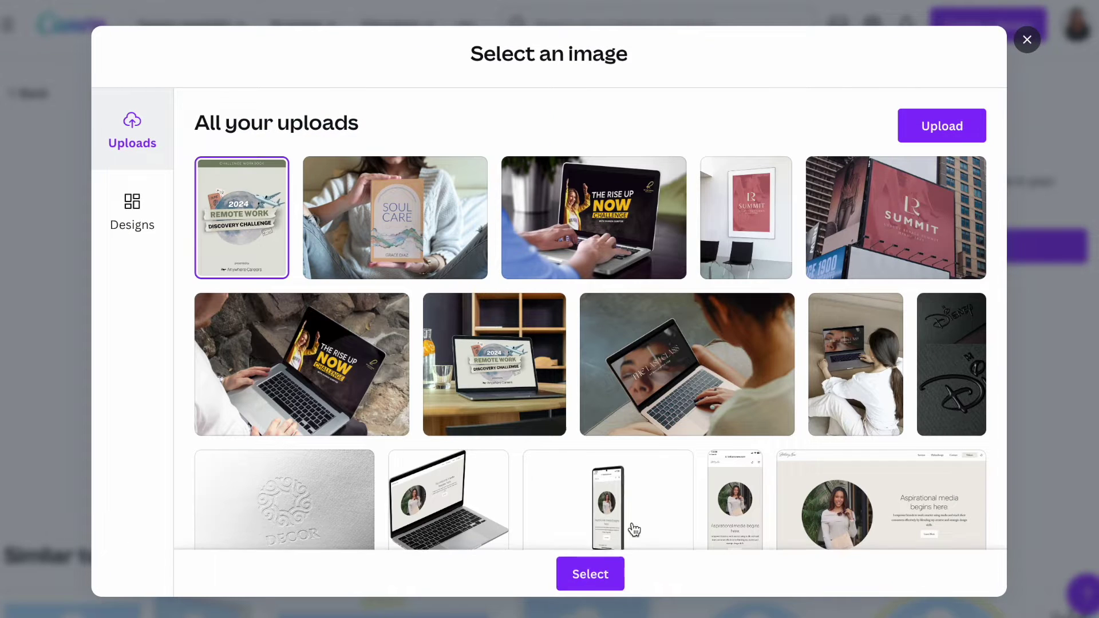
{"action": "left_click", "coordinate": [594, 576]}
{"action": "left_click", "coordinate": [929, 249]}
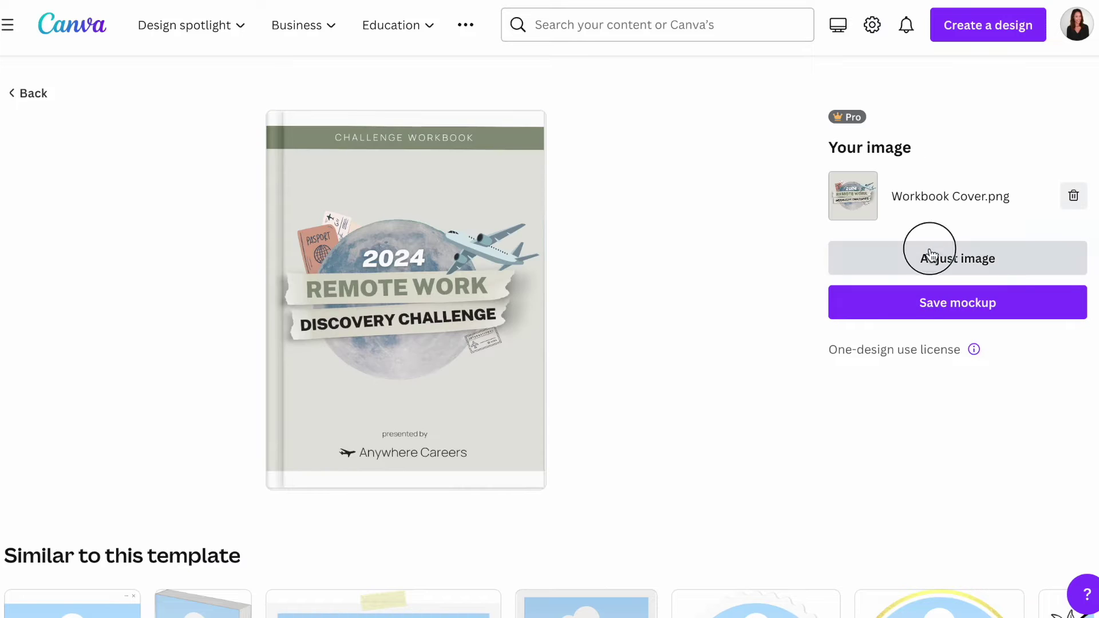
{"action": "left_click", "coordinate": [855, 191]}
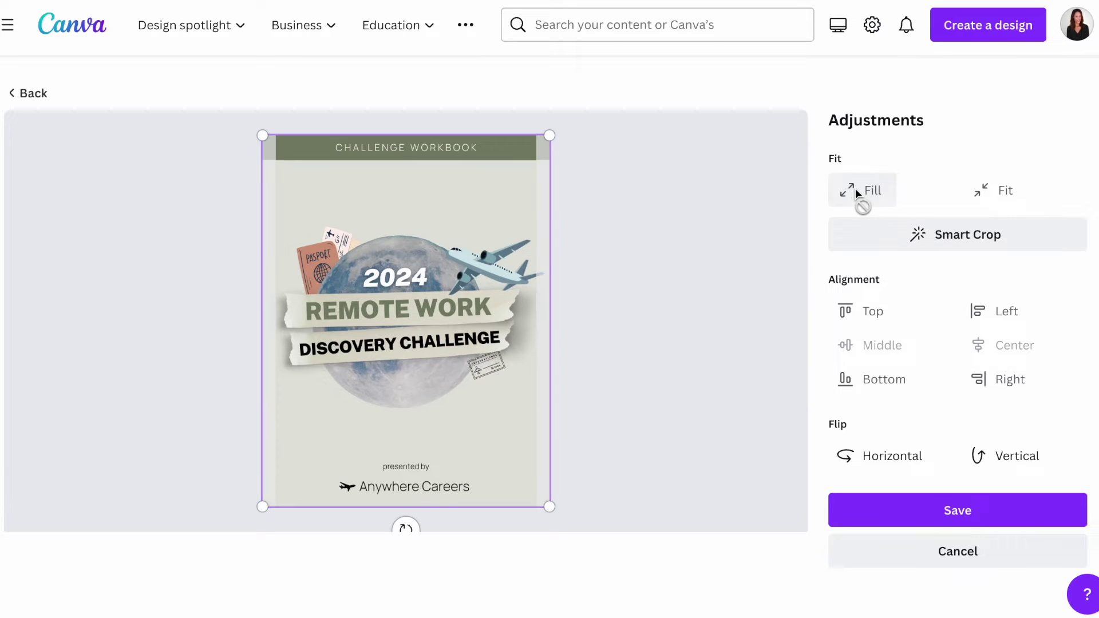
{"action": "left_click", "coordinate": [902, 503]}
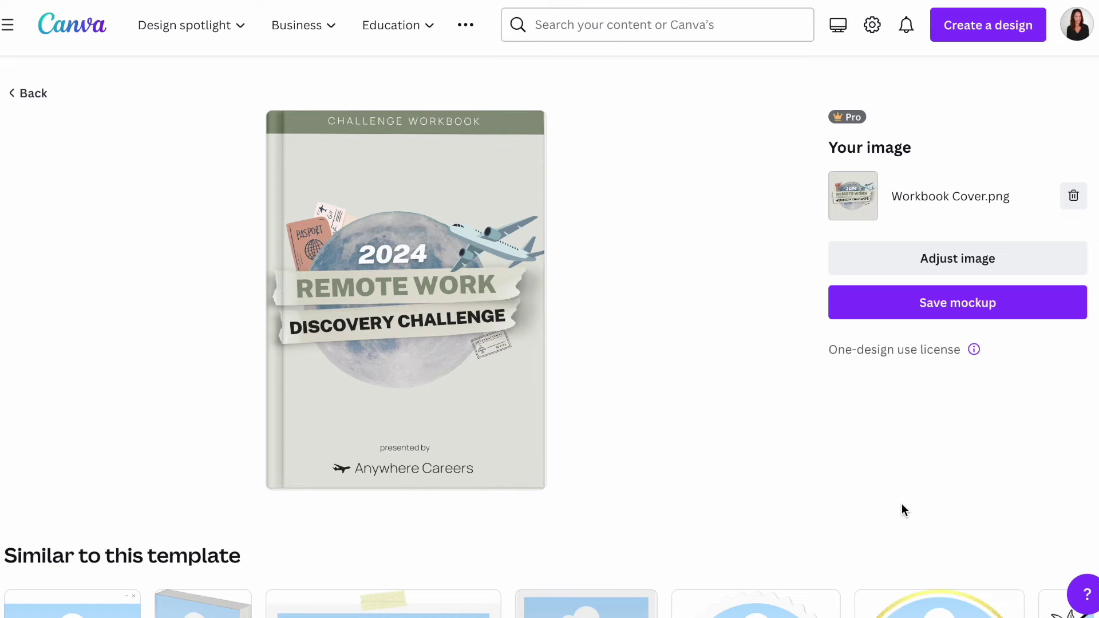
Step: Save and download the book mockup, then return to the Books results
{"action": "left_click", "coordinate": [939, 316]}
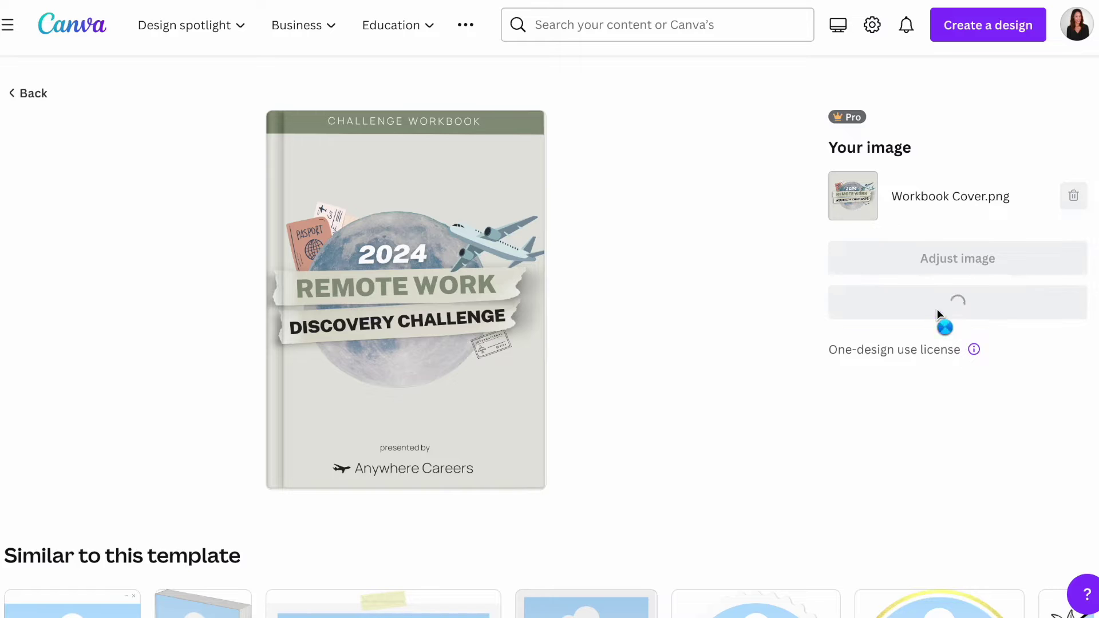
{"action": "left_click", "coordinate": [876, 186]}
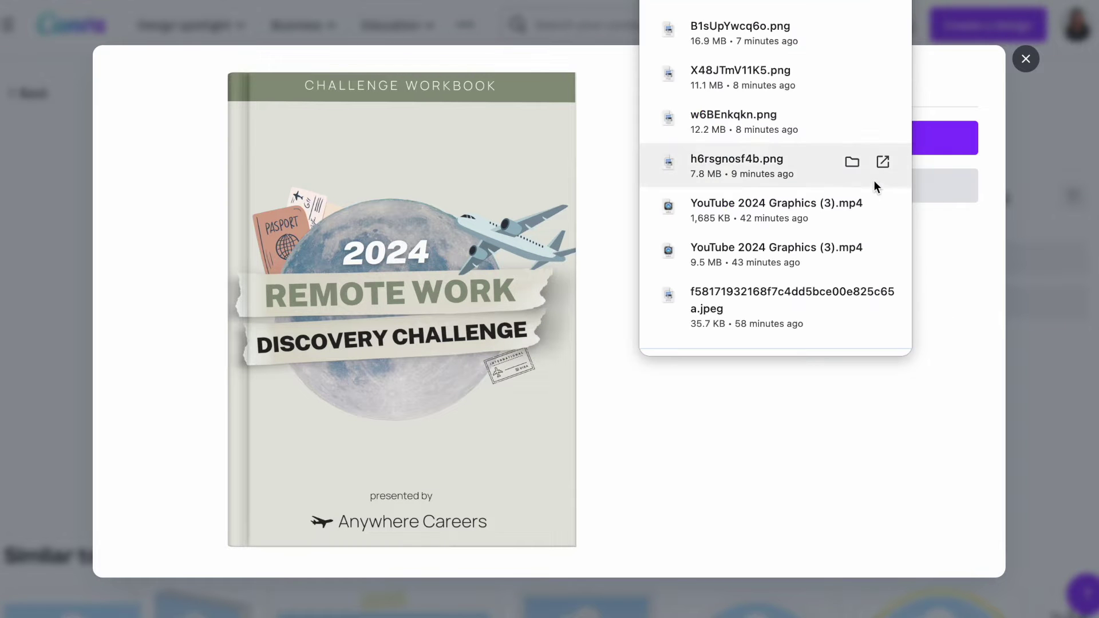
{"action": "left_click", "coordinate": [1025, 59]}
{"action": "left_click", "coordinate": [32, 97]}
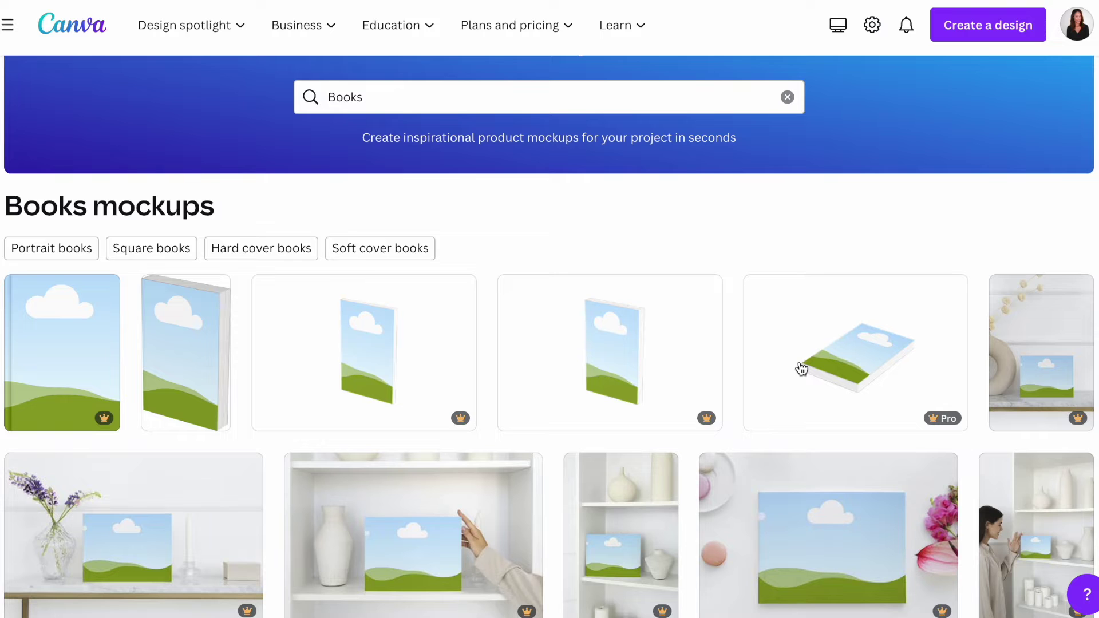
Step: Open the flat-lying book mockup and place the workbook cover on it, set to Fill
{"action": "left_click", "coordinate": [800, 367]}
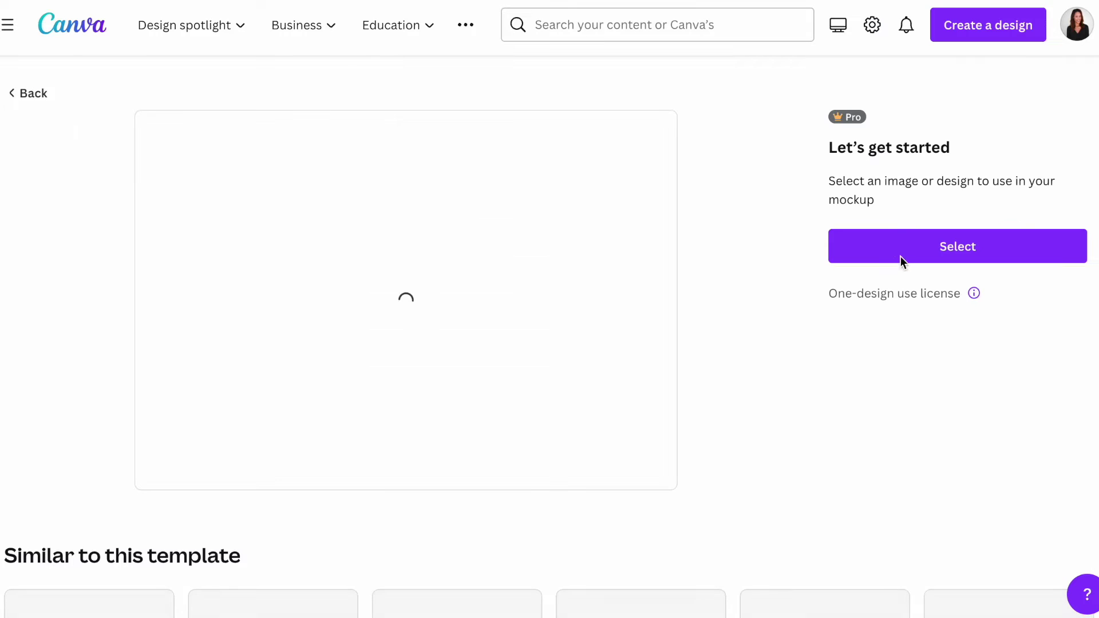
{"action": "left_click", "coordinate": [894, 254]}
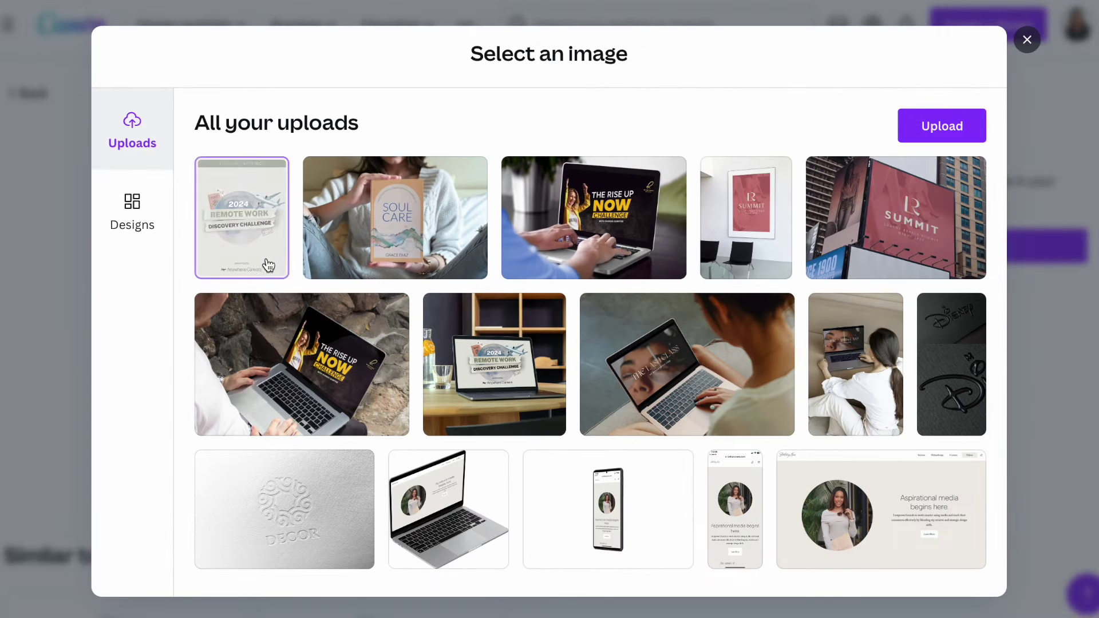
{"action": "left_click", "coordinate": [265, 265]}
{"action": "left_click", "coordinate": [573, 567]}
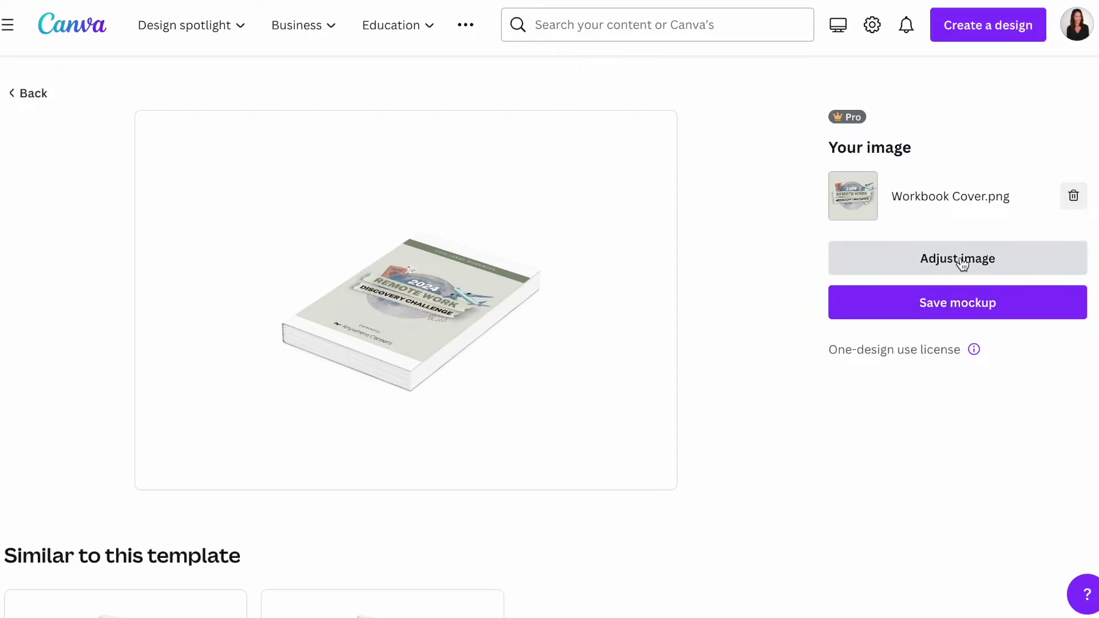
{"action": "left_click", "coordinate": [961, 260]}
{"action": "left_click", "coordinate": [894, 210]}
{"action": "left_click", "coordinate": [893, 510]}
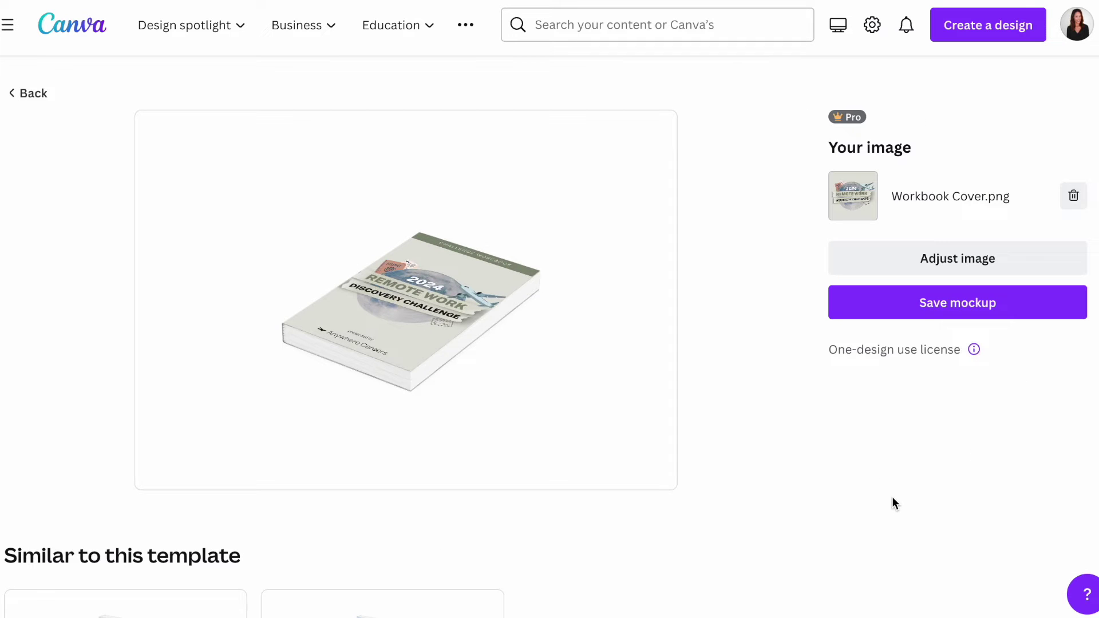
Step: Save and download the flat book mockup as a PNG, then go back to Books results
{"action": "left_click", "coordinate": [934, 312]}
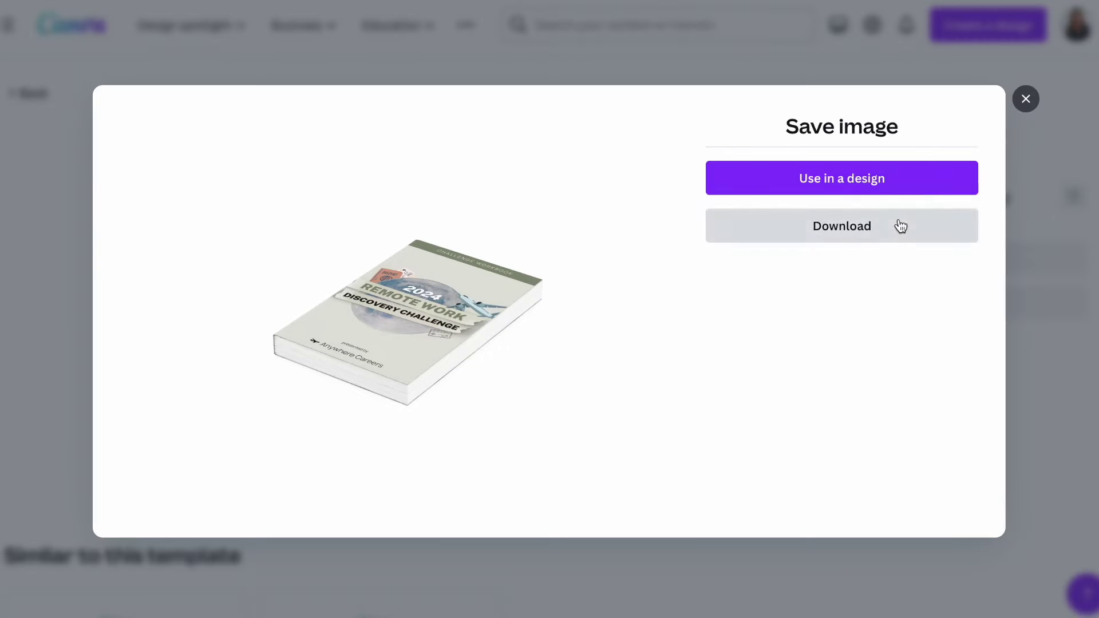
{"action": "left_click", "coordinate": [897, 226]}
{"action": "left_click", "coordinate": [1036, 101]}
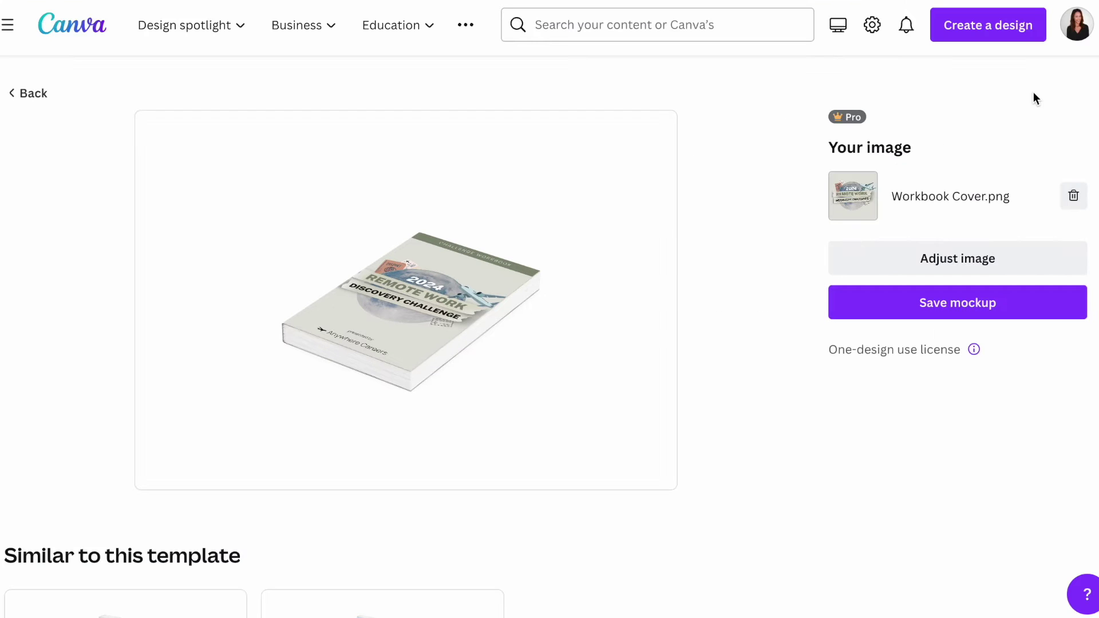
{"action": "left_click", "coordinate": [53, 92]}
{"action": "scroll", "coordinate": [533, 400], "scroll_direction": "down", "scroll_amount": 4}
{"action": "scroll", "coordinate": [535, 403], "scroll_direction": "down", "scroll_amount": 15}
{"action": "scroll", "coordinate": [533, 402], "scroll_direction": "down", "scroll_amount": 15}
{"action": "scroll", "coordinate": [534, 403], "scroll_direction": "down", "scroll_amount": 15}
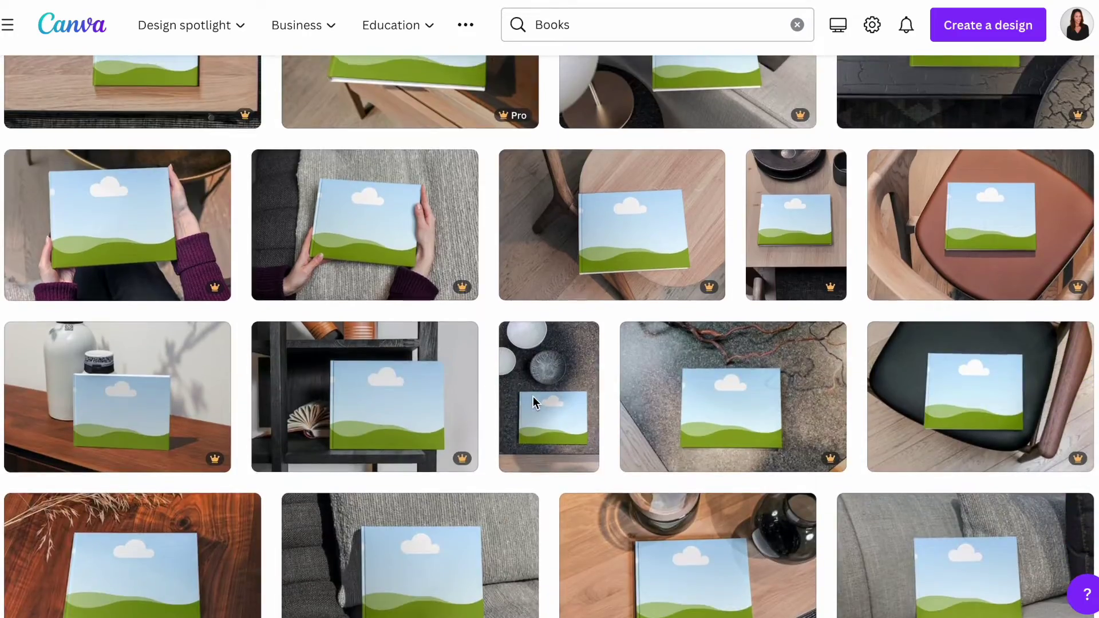
{"action": "scroll", "coordinate": [533, 401], "scroll_direction": "down", "scroll_amount": 15}
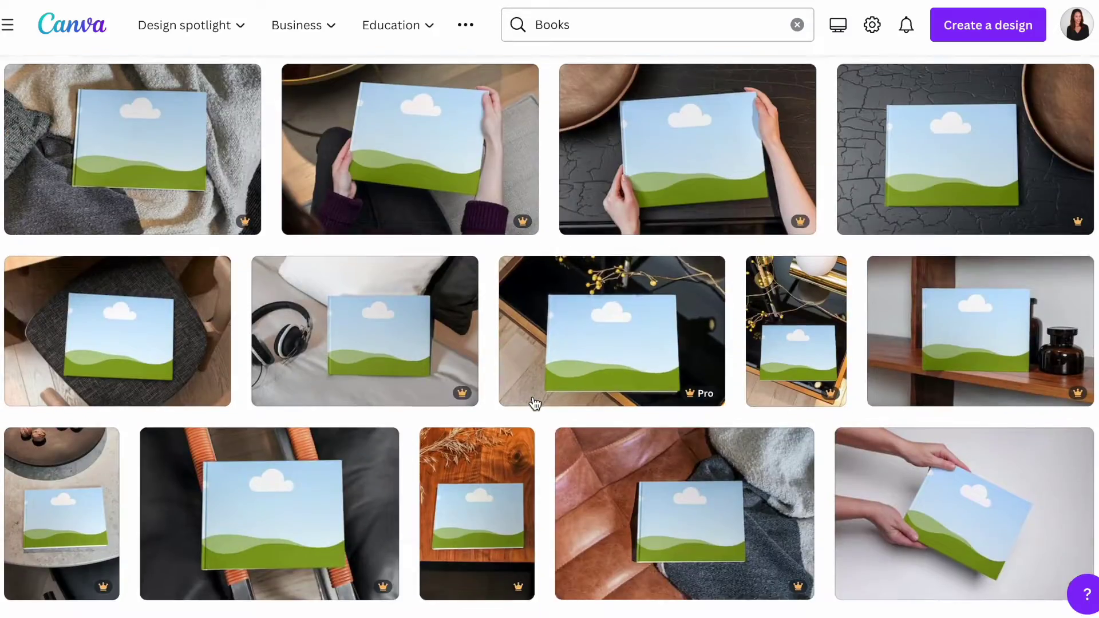
{"action": "scroll", "coordinate": [533, 403], "scroll_direction": "down", "scroll_amount": 15}
{"action": "scroll", "coordinate": [536, 403], "scroll_direction": "down", "scroll_amount": 5}
{"action": "scroll", "coordinate": [502, 495], "scroll_direction": "down", "scroll_amount": 10}
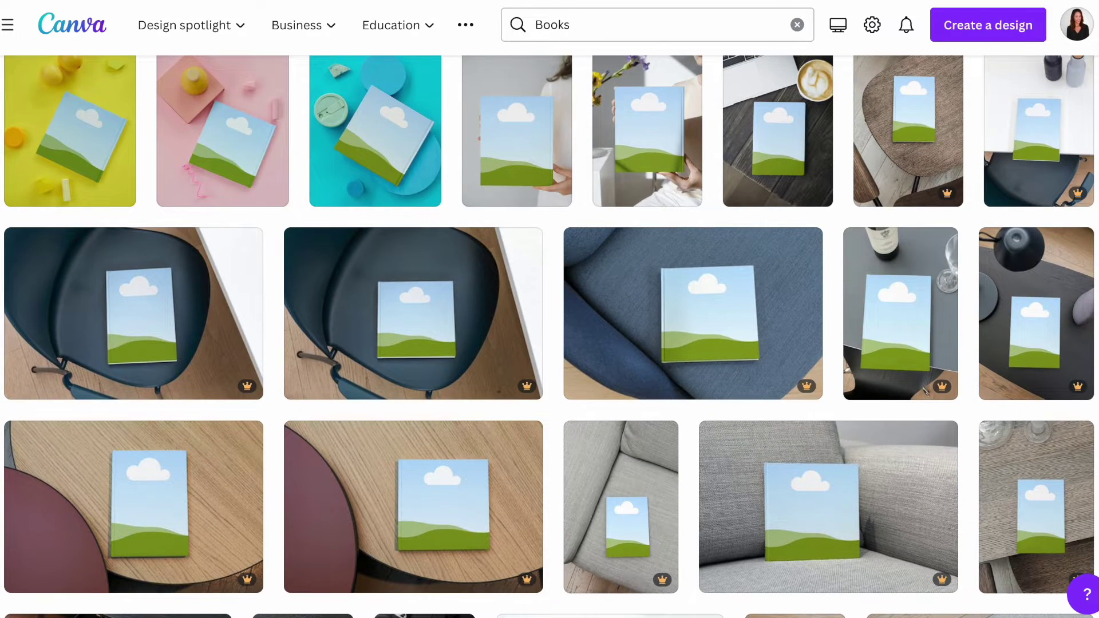
{"action": "scroll", "coordinate": [956, 363], "scroll_direction": "down", "scroll_amount": 2}
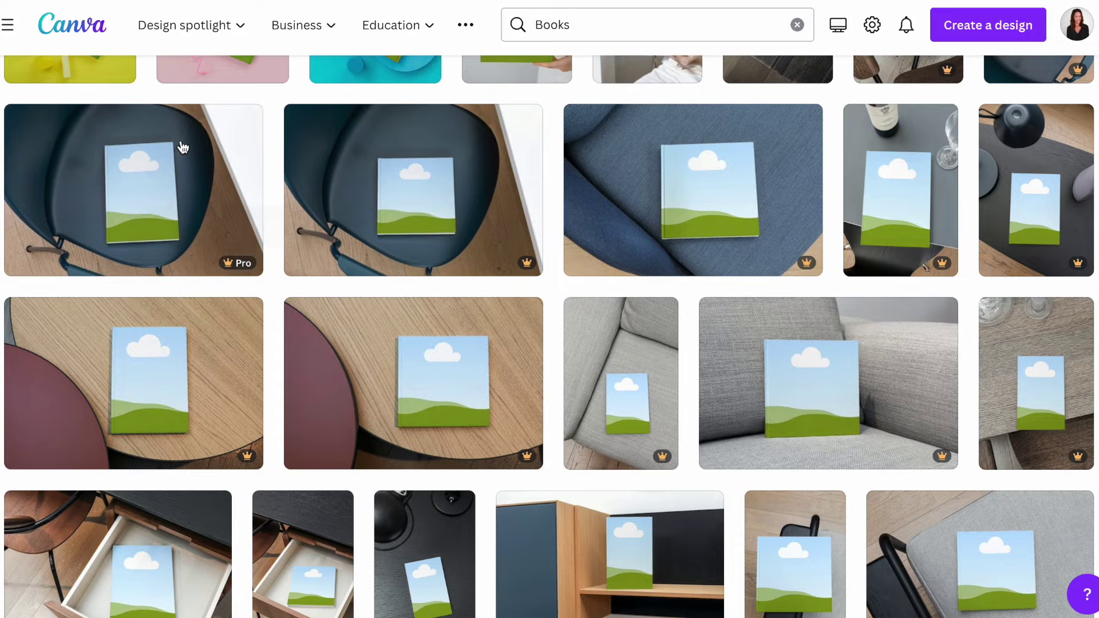
Step: Open the book-on-wooden-table mockup and fill the book with the workbook cover
{"action": "left_click", "coordinate": [97, 383]}
{"action": "left_click", "coordinate": [908, 256]}
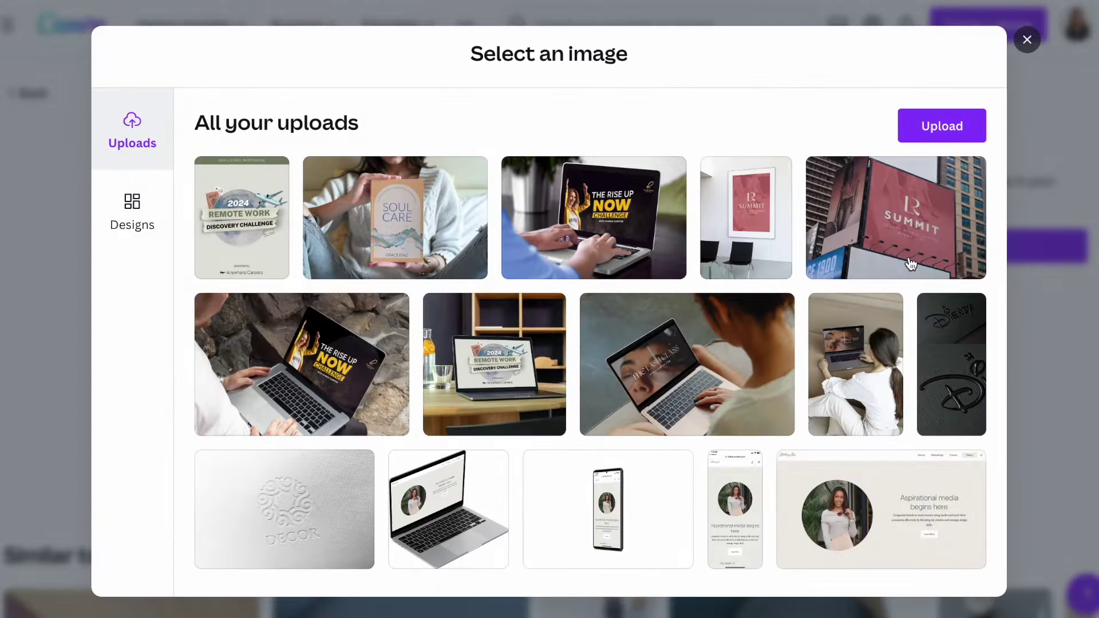
{"action": "left_click", "coordinate": [250, 226]}
{"action": "left_click", "coordinate": [586, 569]}
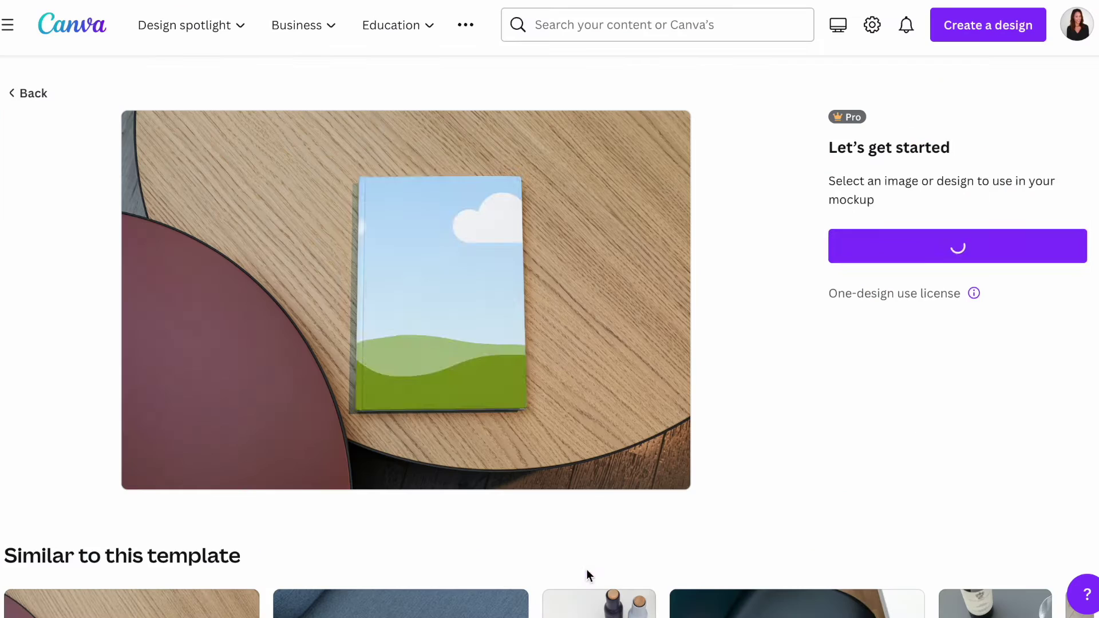
{"action": "left_click", "coordinate": [939, 257]}
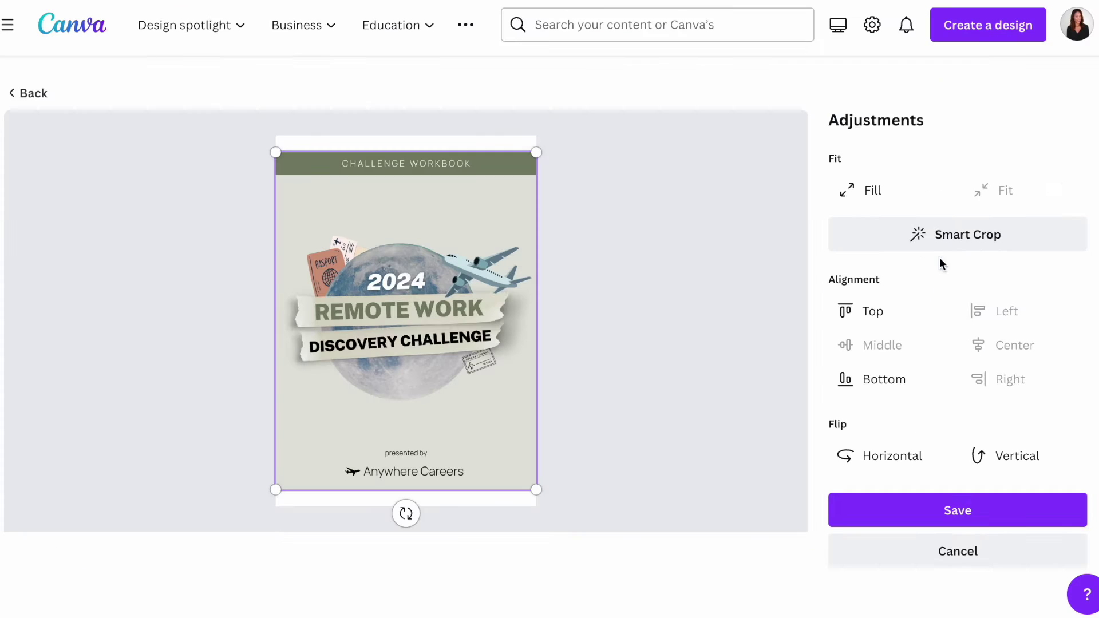
{"action": "left_click", "coordinate": [869, 202]}
{"action": "left_click", "coordinate": [903, 515]}
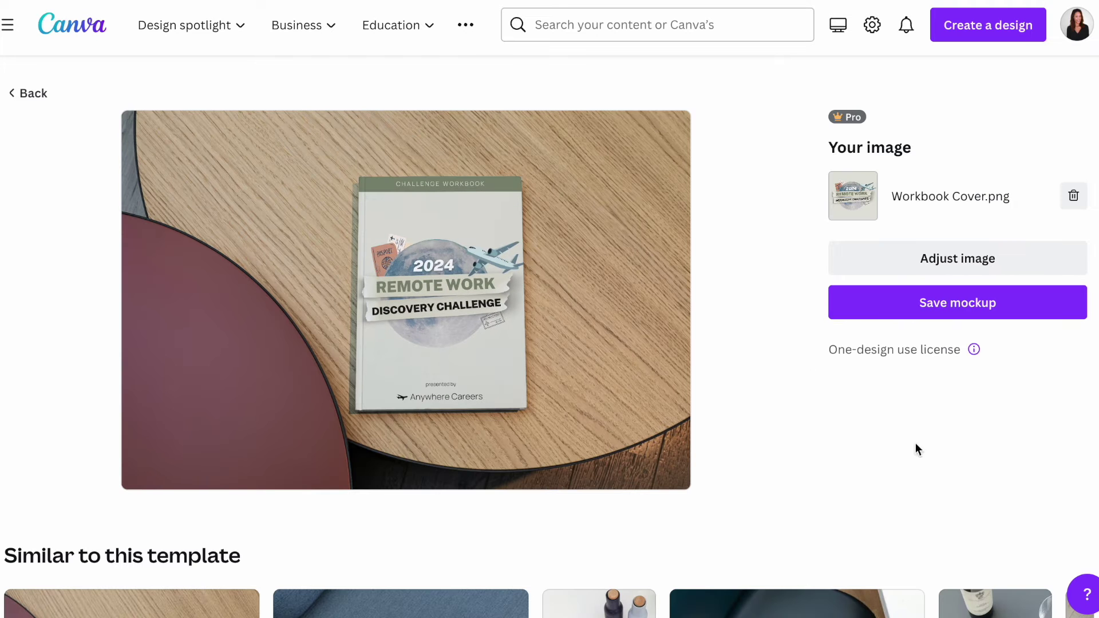
Step: Save and download the wooden-table book mockup as a PNG, then return to Books results
{"action": "left_click", "coordinate": [981, 314]}
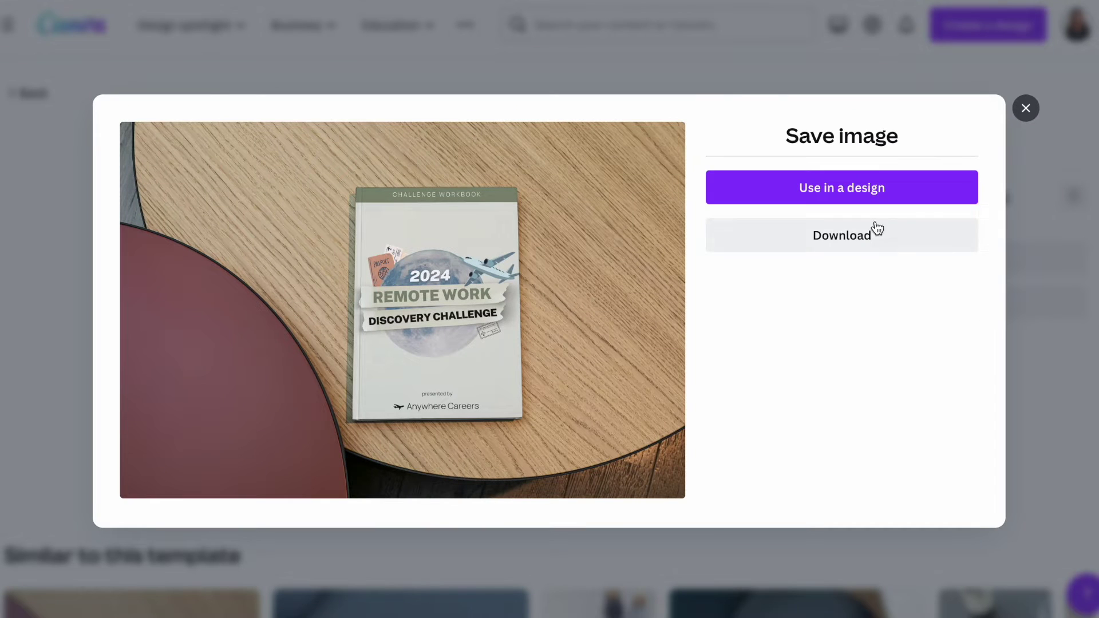
{"action": "left_click", "coordinate": [874, 245]}
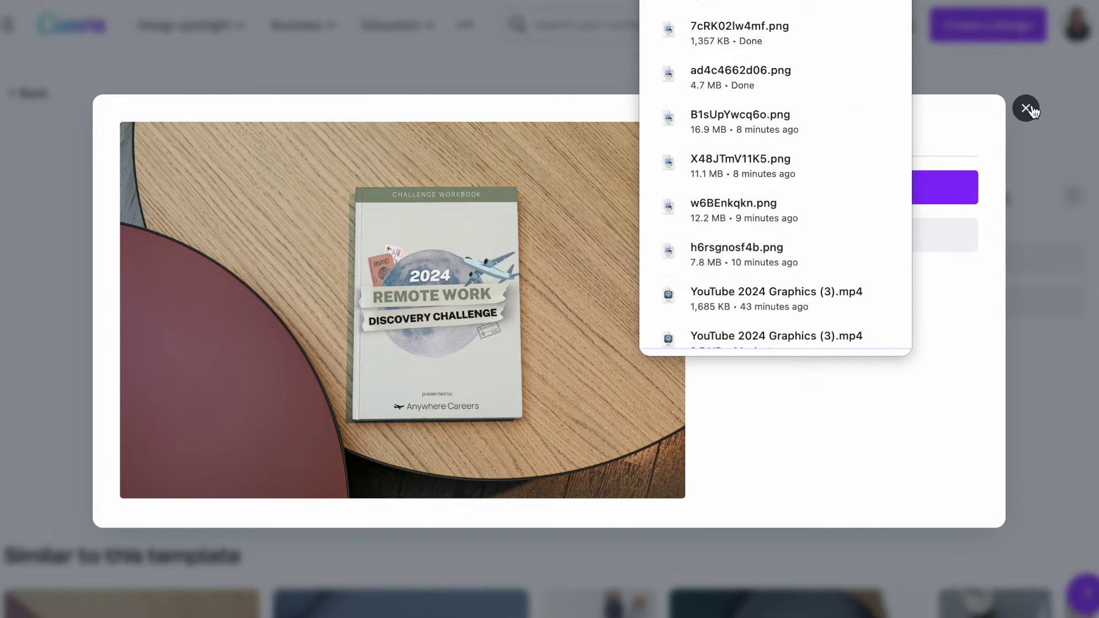
{"action": "left_click", "coordinate": [1026, 108]}
{"action": "left_click", "coordinate": [28, 94]}
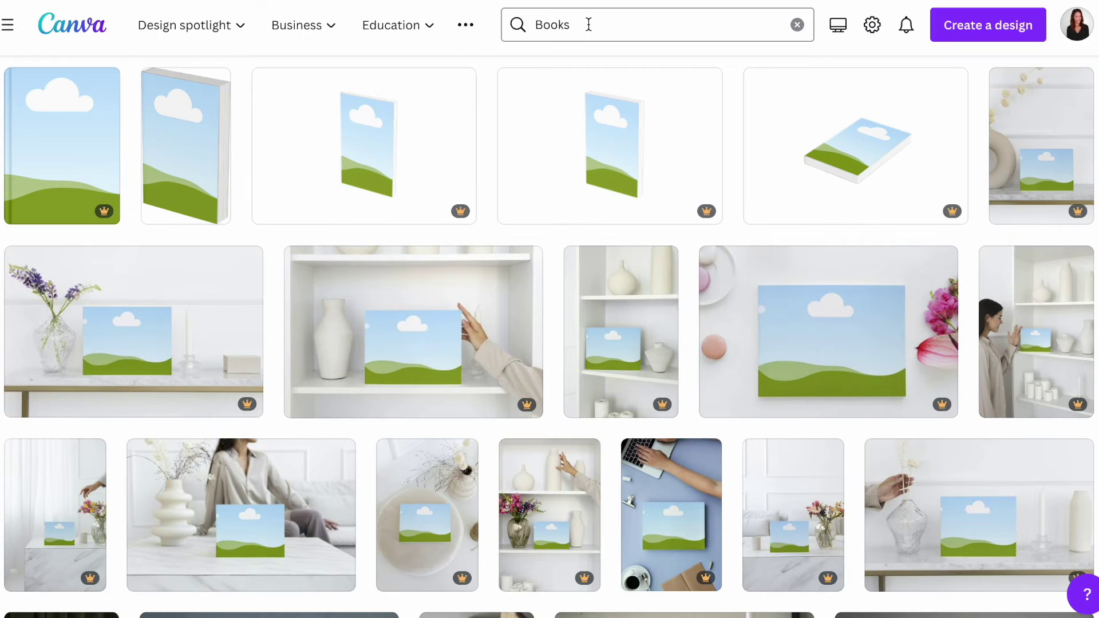
Step: Search 'tab' for Tablets mockups and open the hands-holding-tablet cushion mockup
{"action": "left_click", "coordinate": [587, 24]}
{"action": "type", "text": "tablet"}
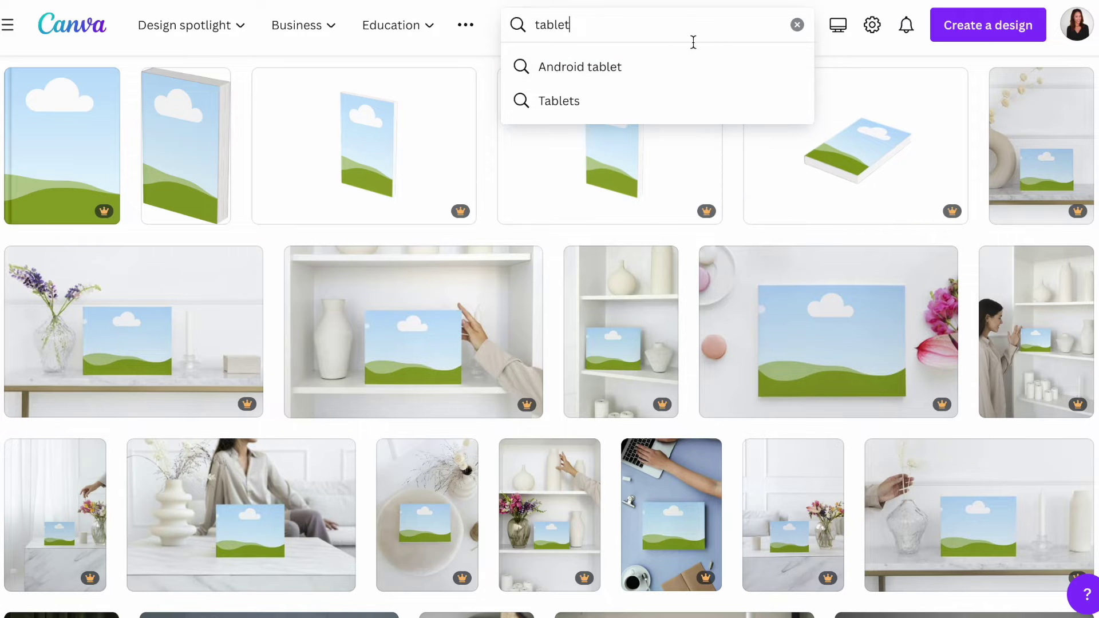
{"action": "left_click", "coordinate": [650, 98]}
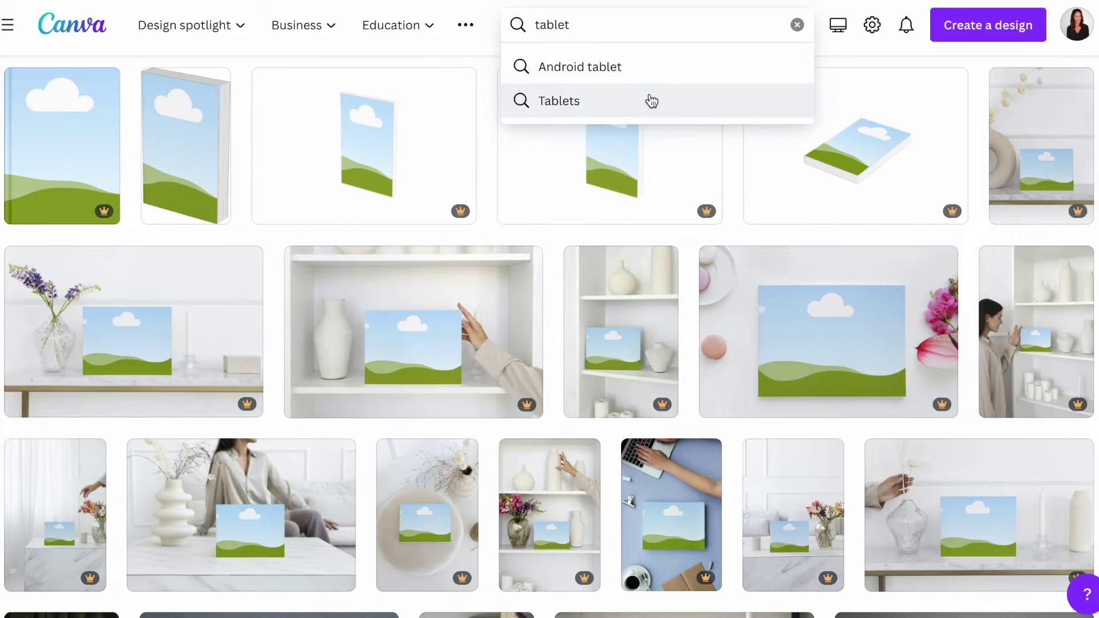
{"action": "scroll", "coordinate": [591, 515], "scroll_direction": "down", "scroll_amount": 4}
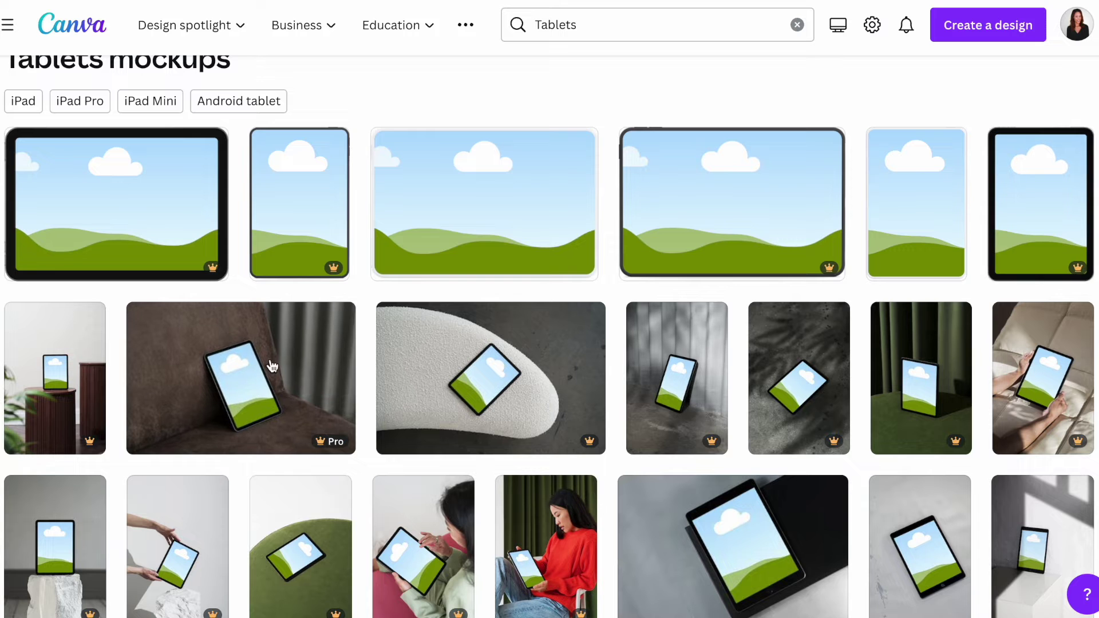
{"action": "scroll", "coordinate": [271, 366], "scroll_direction": "down", "scroll_amount": 1}
{"action": "left_click", "coordinate": [1040, 314]}
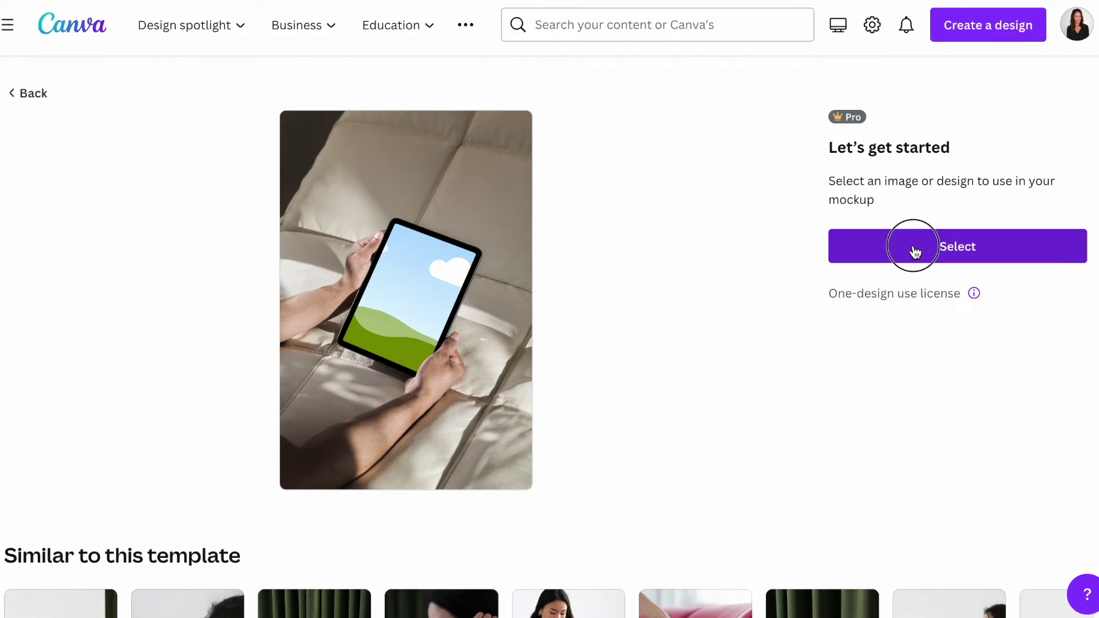
Step: Place the Remote Work workbook cover on the tablet screen, set to Fill
{"action": "left_click", "coordinate": [911, 249]}
{"action": "left_click", "coordinate": [241, 217]}
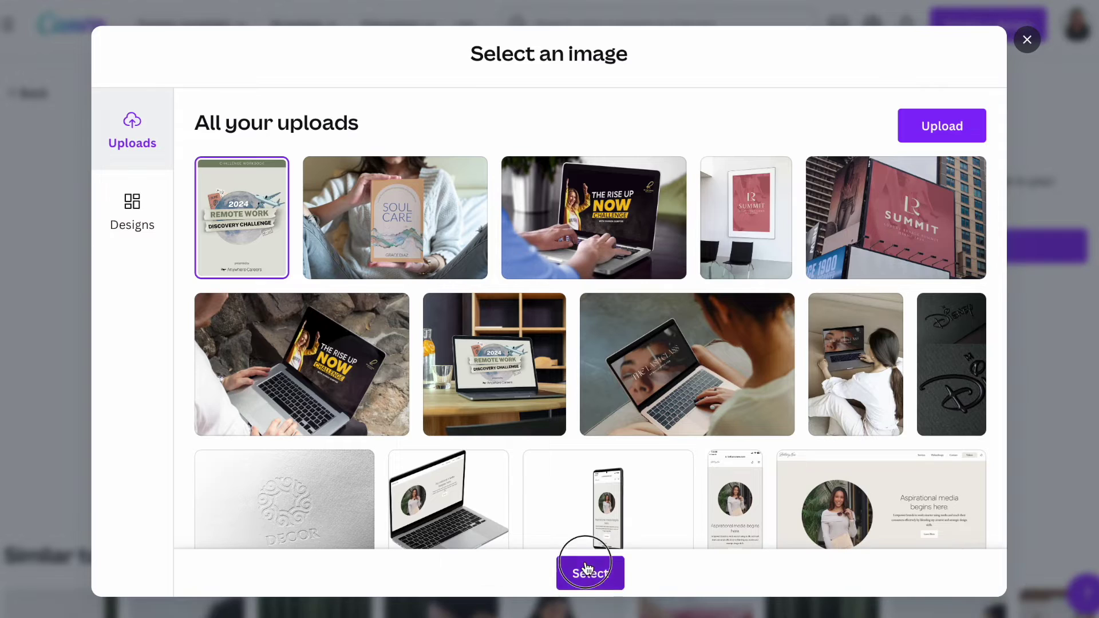
{"action": "left_click", "coordinate": [588, 581]}
{"action": "left_click", "coordinate": [922, 256]}
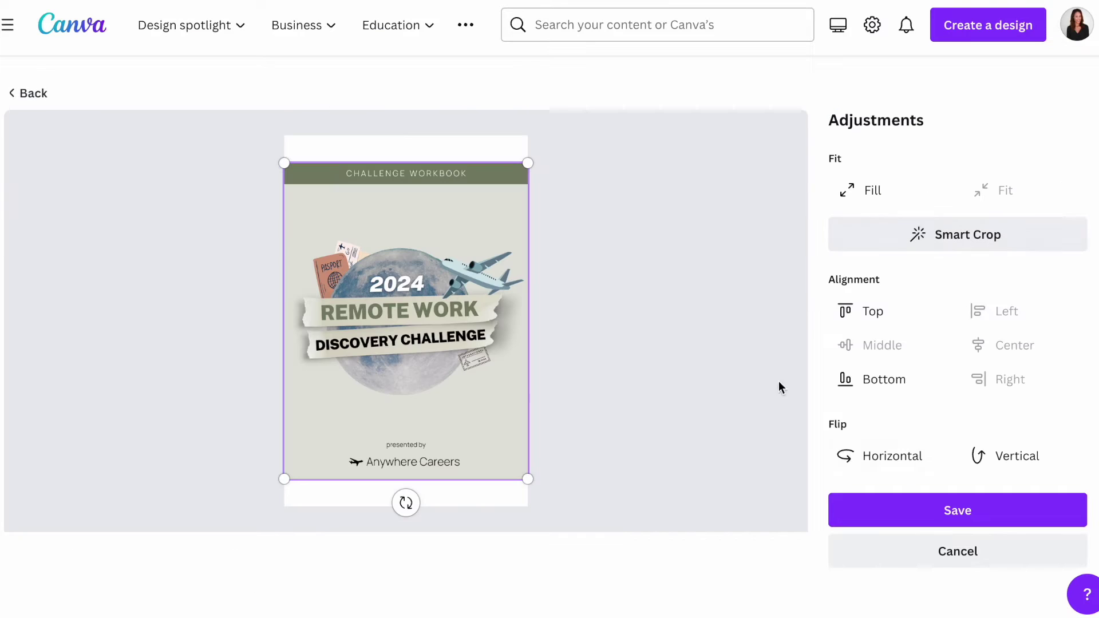
{"action": "left_click", "coordinate": [897, 194]}
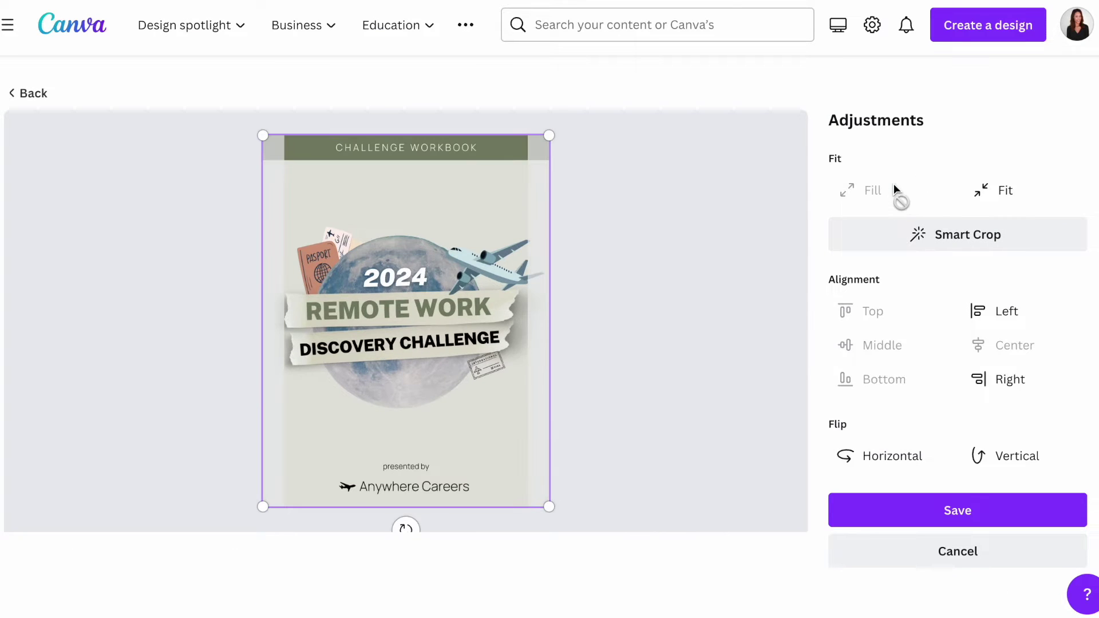
{"action": "left_click", "coordinate": [911, 506]}
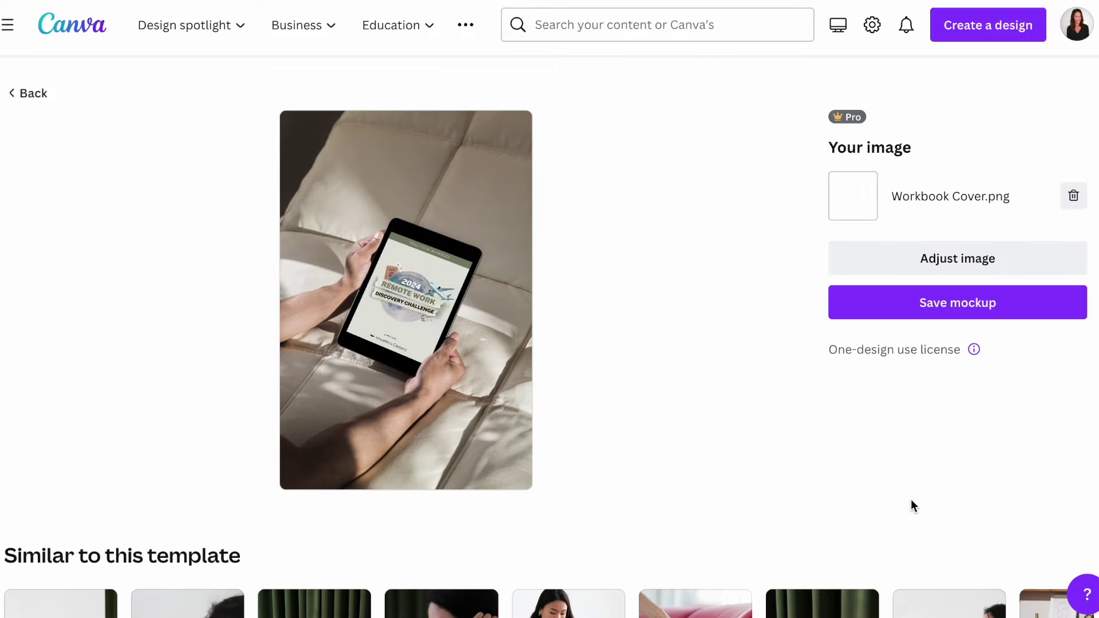
Step: Save and download the cushion tablet mockup, then return to the Tablets results
{"action": "left_click", "coordinate": [951, 309]}
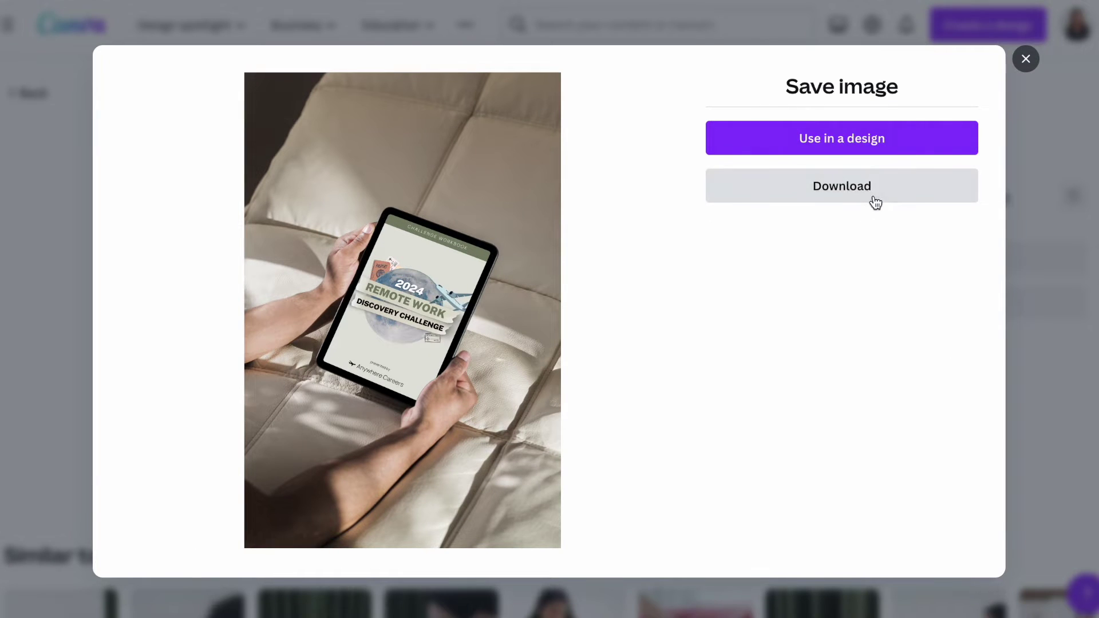
{"action": "left_click", "coordinate": [872, 197]}
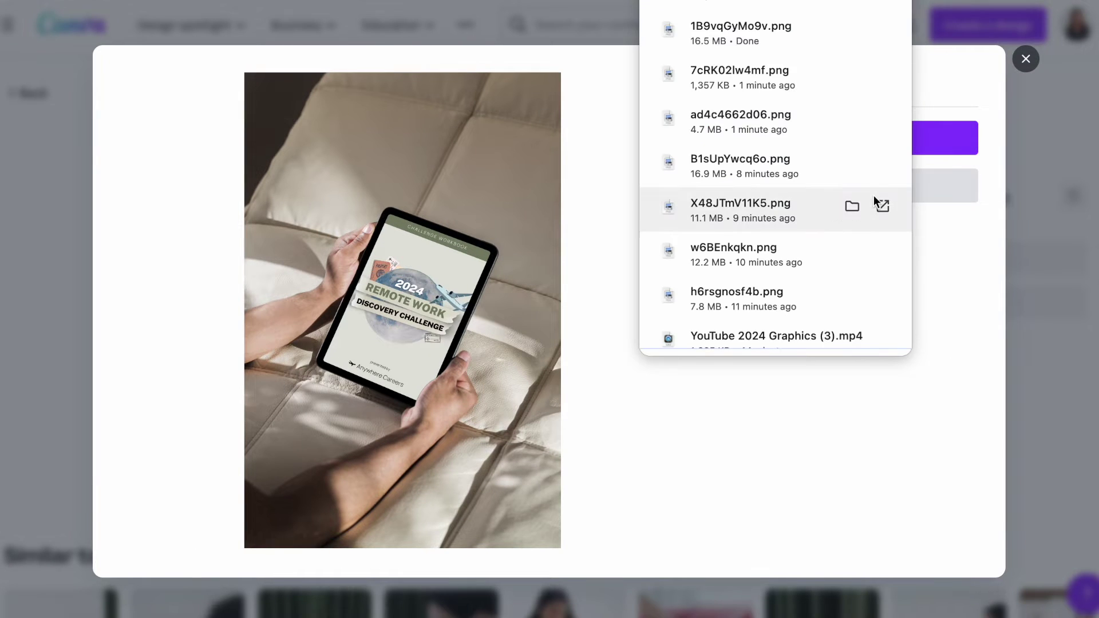
{"action": "left_click", "coordinate": [1026, 59]}
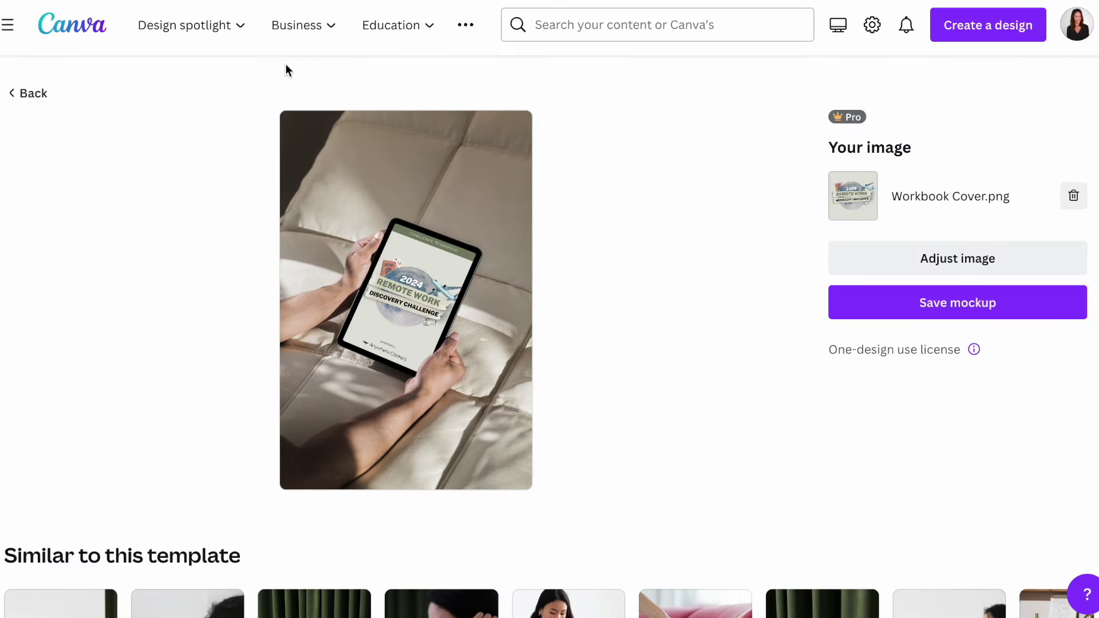
{"action": "left_click", "coordinate": [39, 93]}
{"action": "scroll", "coordinate": [503, 441], "scroll_direction": "down", "scroll_amount": 6}
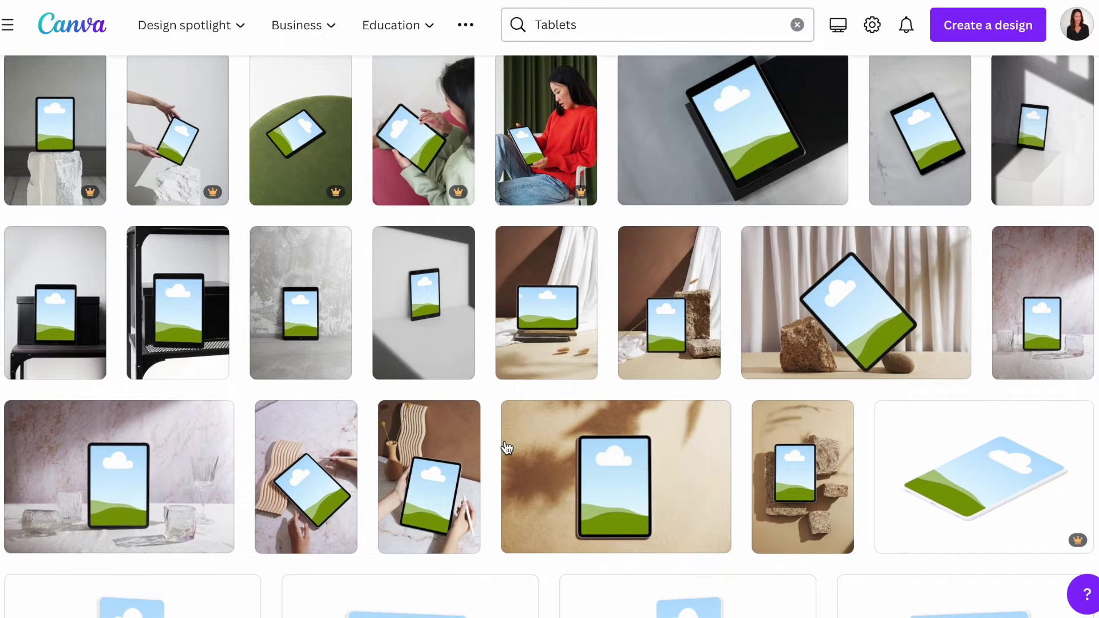
{"action": "scroll", "coordinate": [506, 448], "scroll_direction": "down", "scroll_amount": 1}
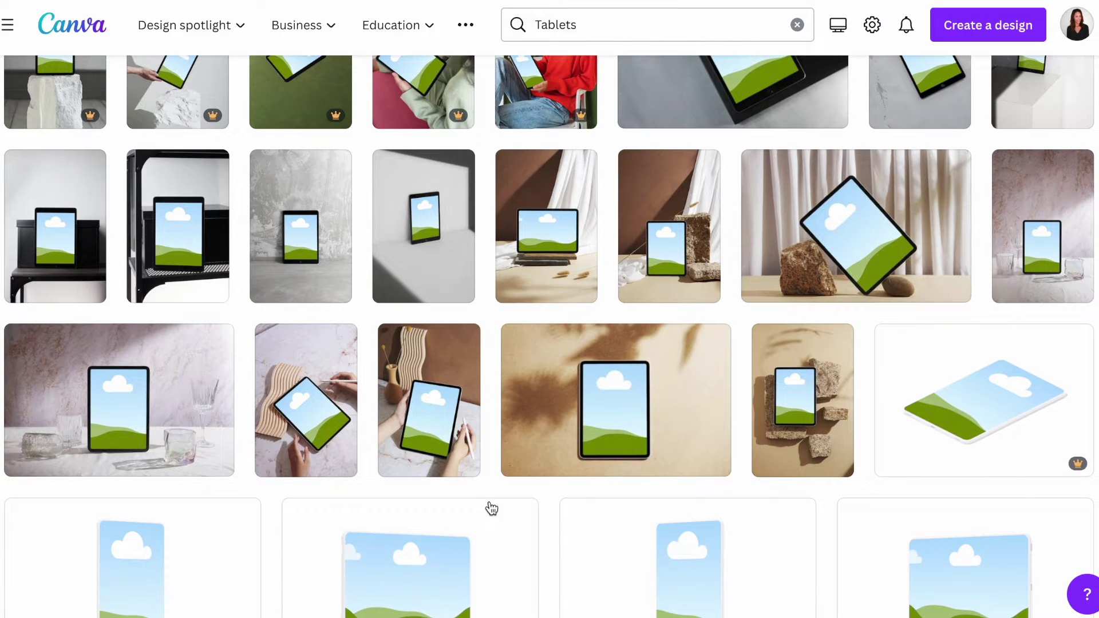
Step: Open the marble tablet-with-stylus mockup and place the workbook cover on its screen
{"action": "scroll", "coordinate": [491, 515], "scroll_direction": "down", "scroll_amount": 2}
{"action": "left_click", "coordinate": [444, 252]}
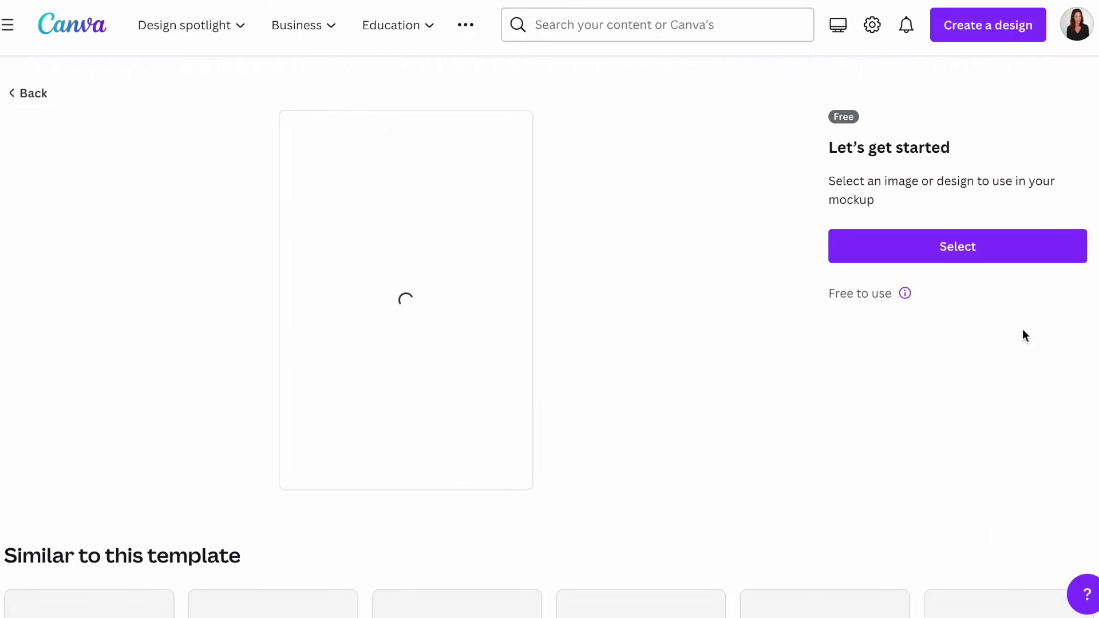
{"action": "left_click", "coordinate": [952, 246]}
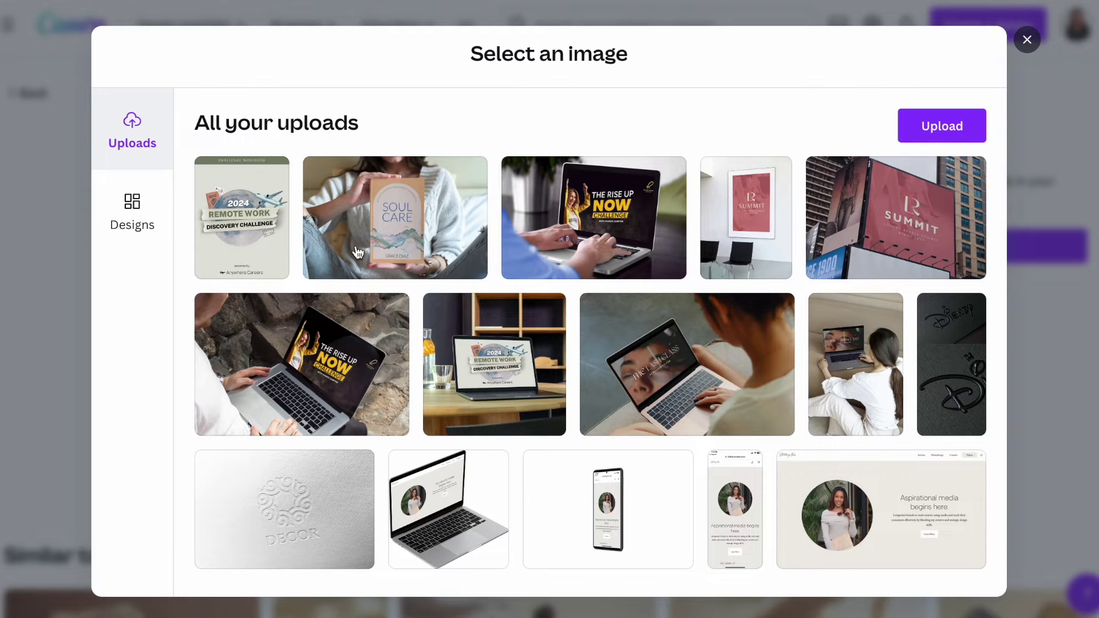
{"action": "left_click", "coordinate": [252, 224]}
{"action": "left_click", "coordinate": [588, 572]}
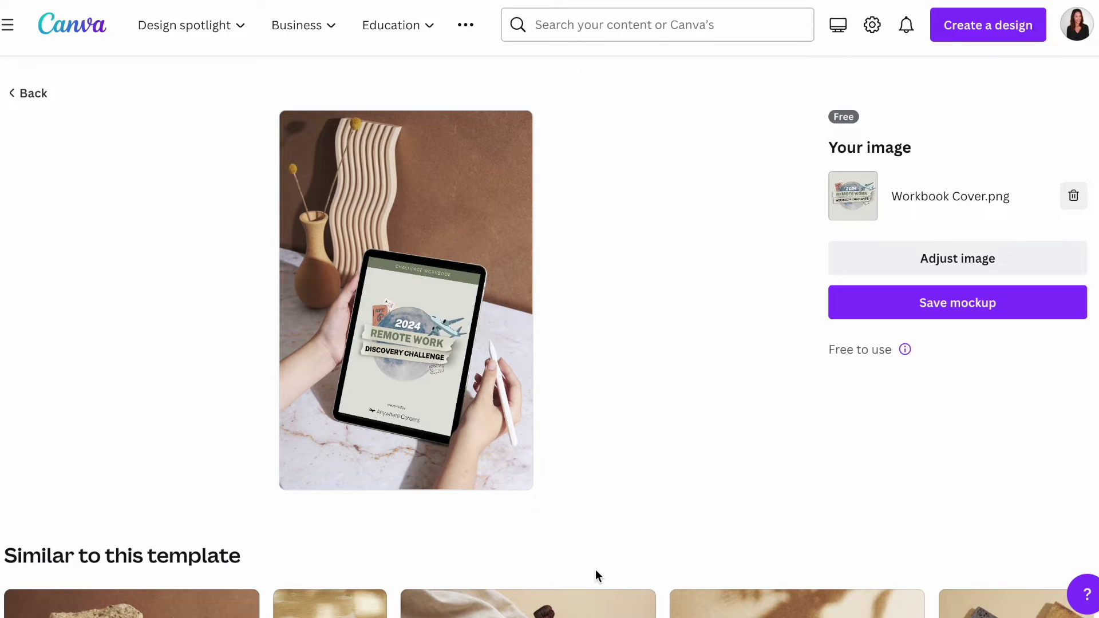
{"action": "left_click", "coordinate": [937, 264]}
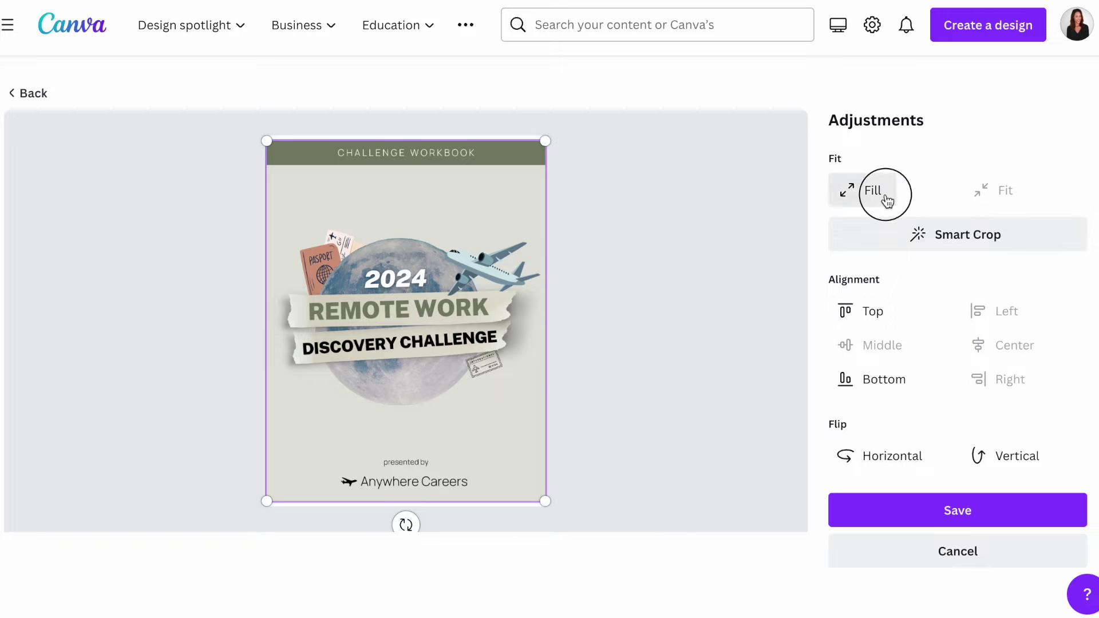
{"action": "left_click", "coordinate": [891, 511]}
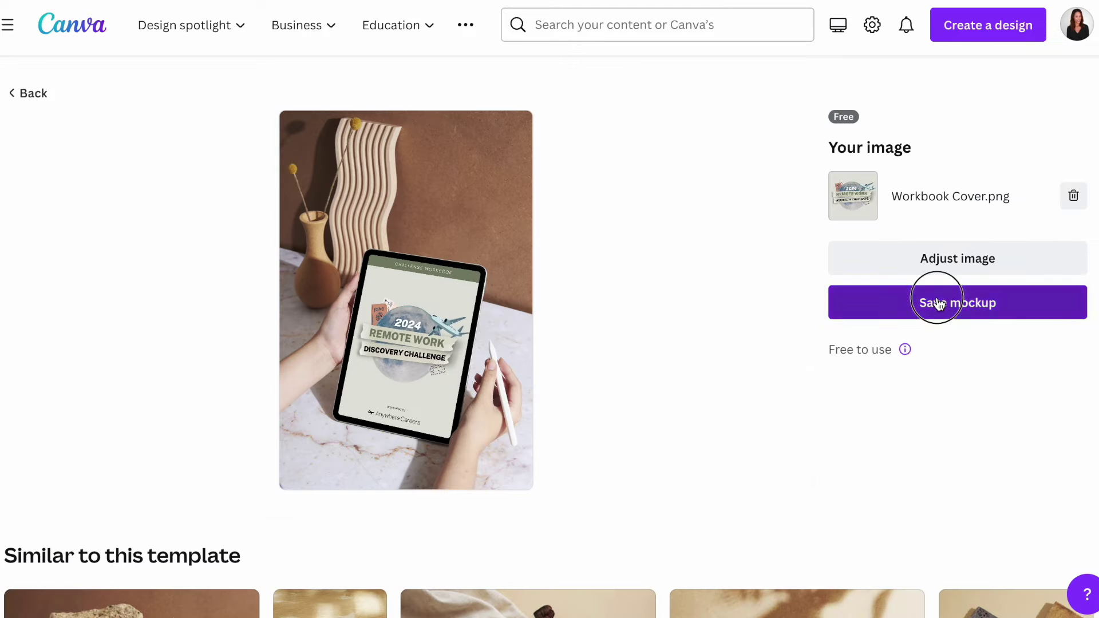
Step: Save and download the marble tablet mockup, then go back to the Tablets results
{"action": "left_click", "coordinate": [939, 303]}
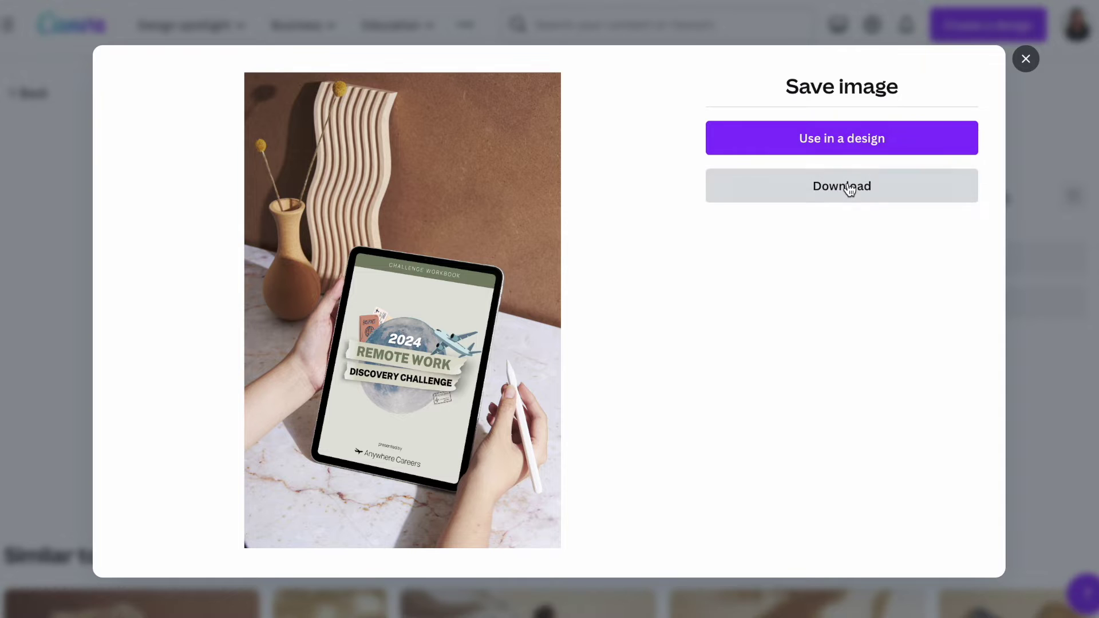
{"action": "left_click", "coordinate": [849, 187]}
{"action": "left_click", "coordinate": [1034, 54]}
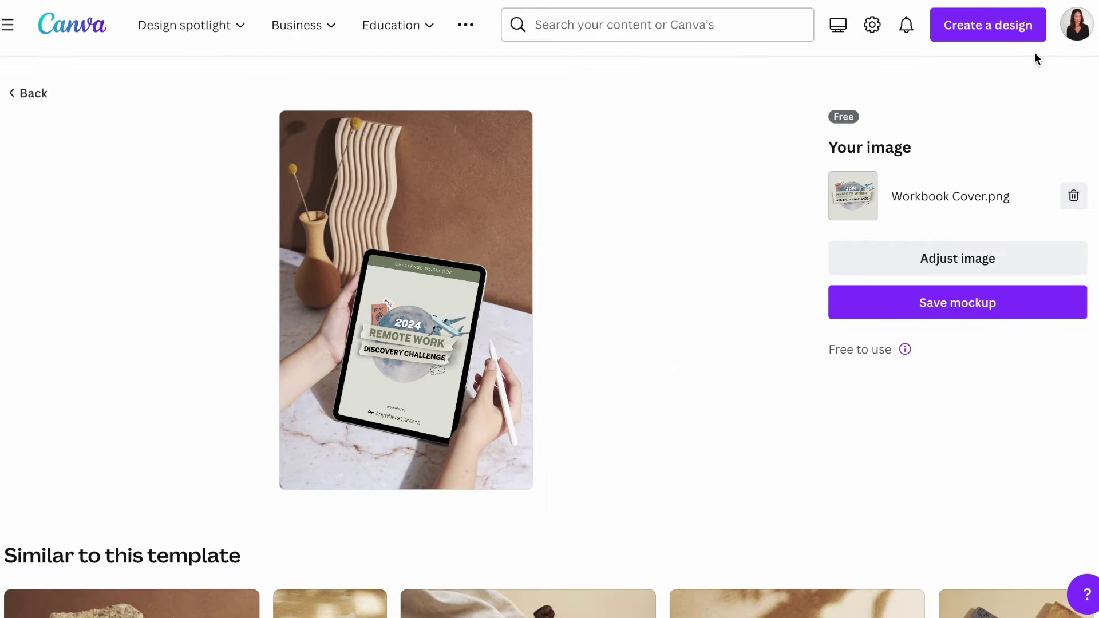
{"action": "left_click", "coordinate": [34, 96]}
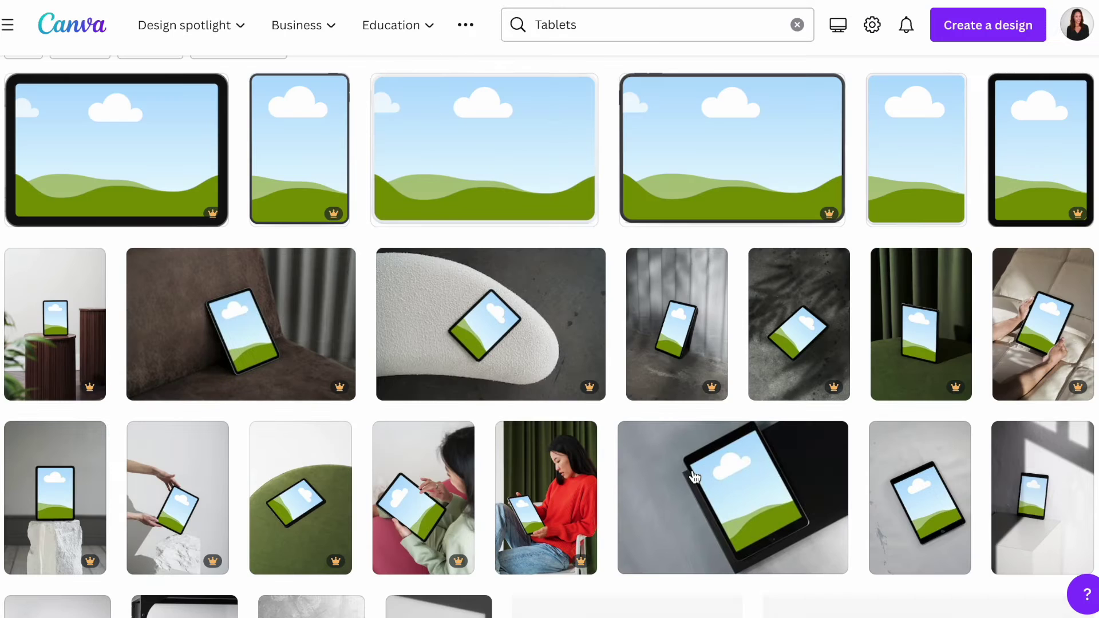
Step: Open the woman-on-sofa tablet mockup and fill its screen with the workbook cover
{"action": "scroll", "coordinate": [694, 477], "scroll_direction": "down", "scroll_amount": 8}
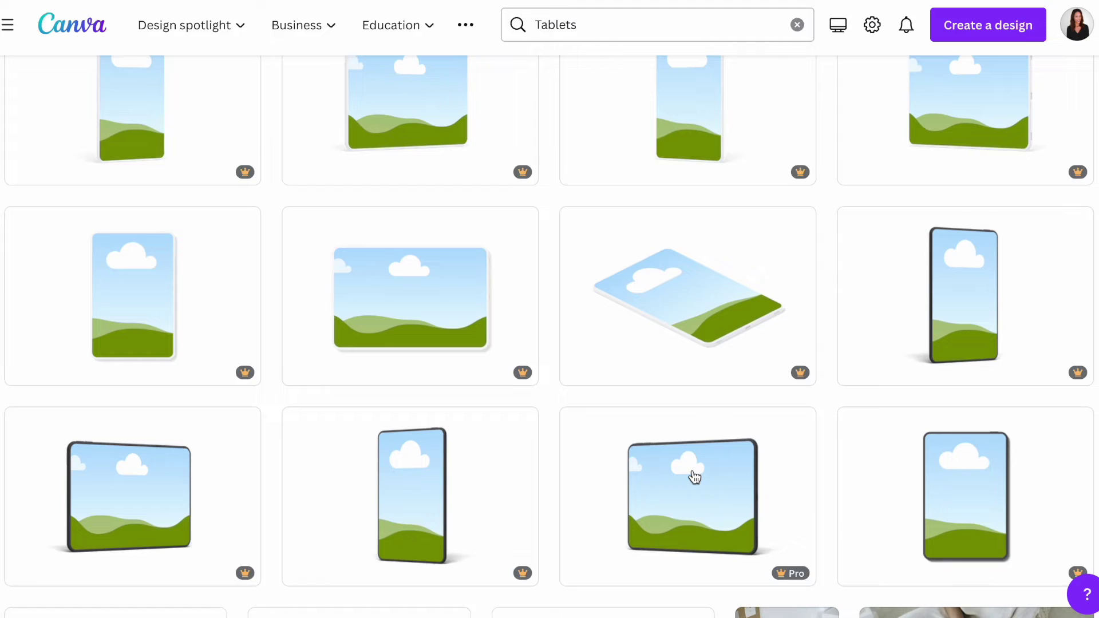
{"action": "scroll", "coordinate": [694, 477], "scroll_direction": "down", "scroll_amount": 3}
{"action": "scroll", "coordinate": [694, 477], "scroll_direction": "down", "scroll_amount": 3}
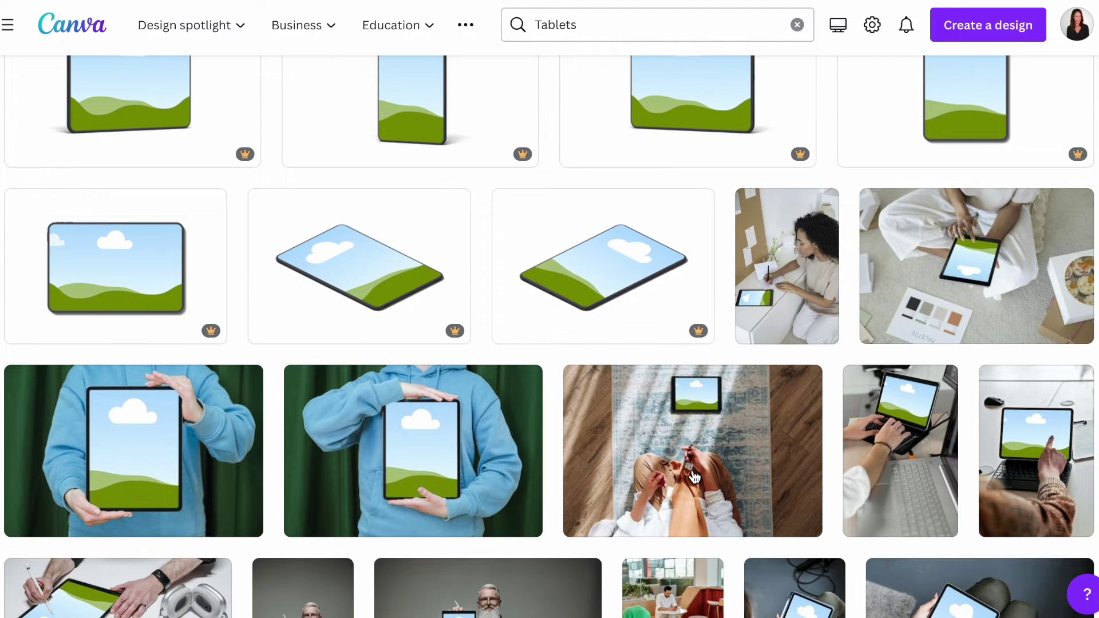
{"action": "scroll", "coordinate": [694, 477], "scroll_direction": "down", "scroll_amount": 3}
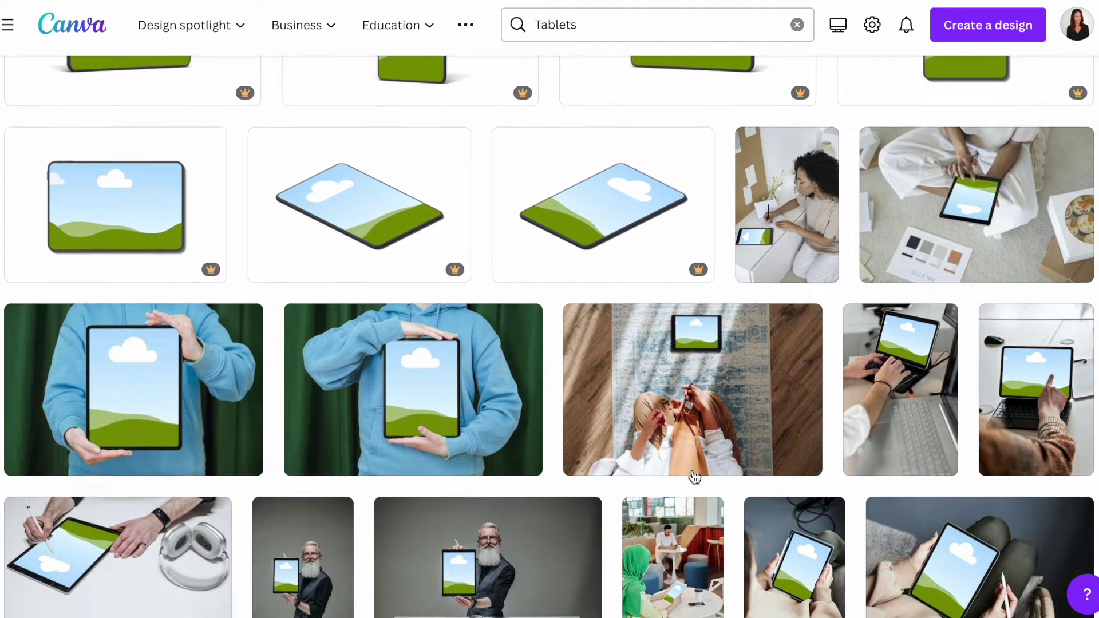
{"action": "scroll", "coordinate": [694, 475], "scroll_direction": "down", "scroll_amount": 3}
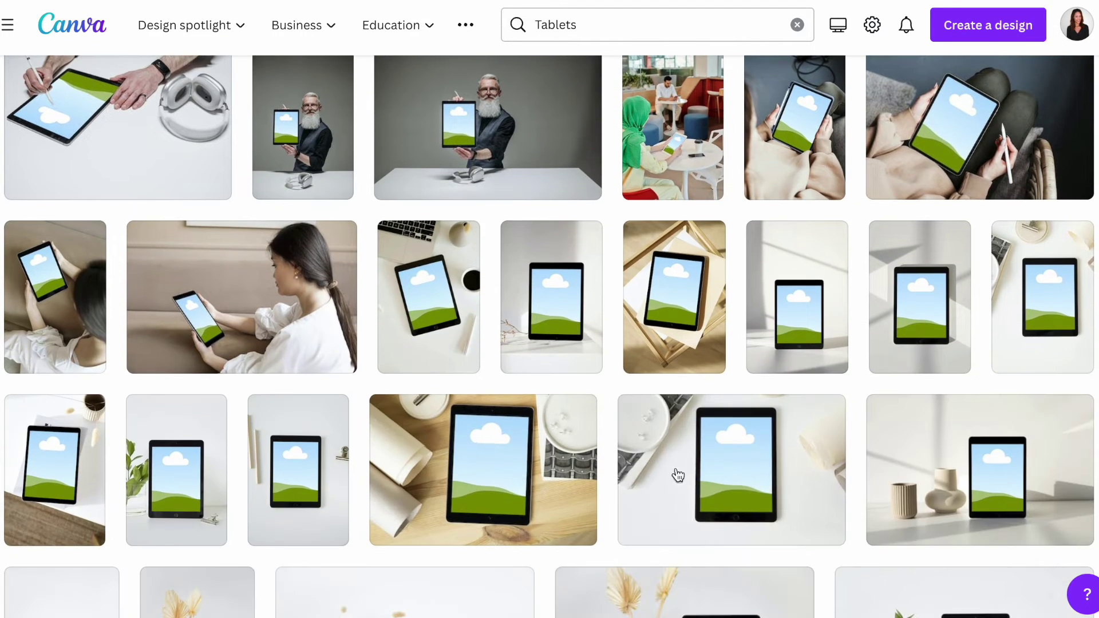
{"action": "left_click", "coordinate": [286, 309]}
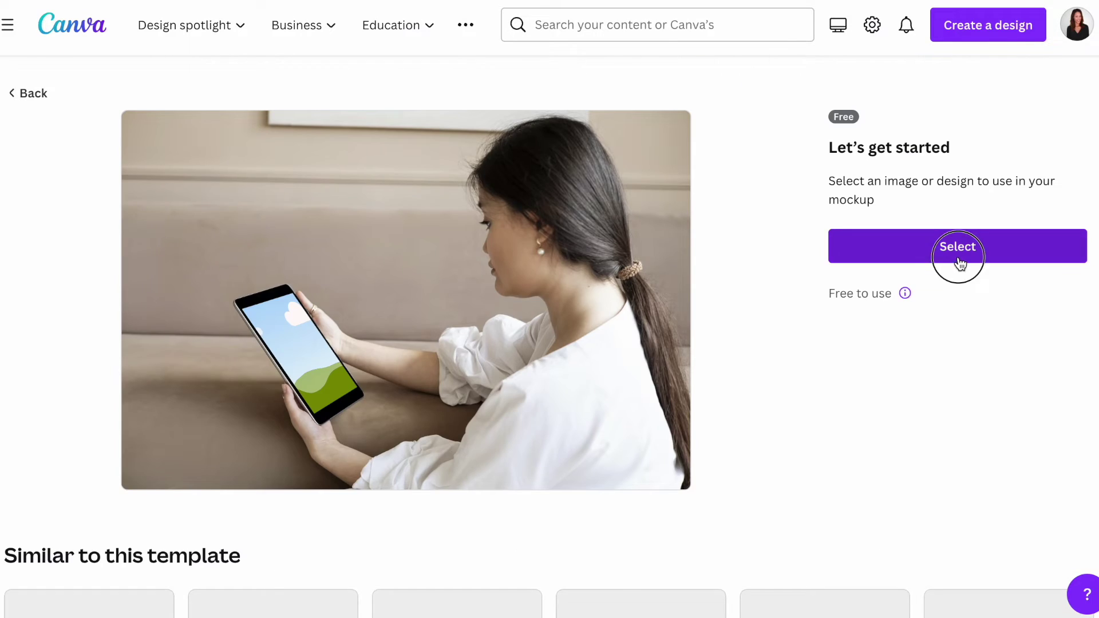
{"action": "left_click", "coordinate": [959, 255]}
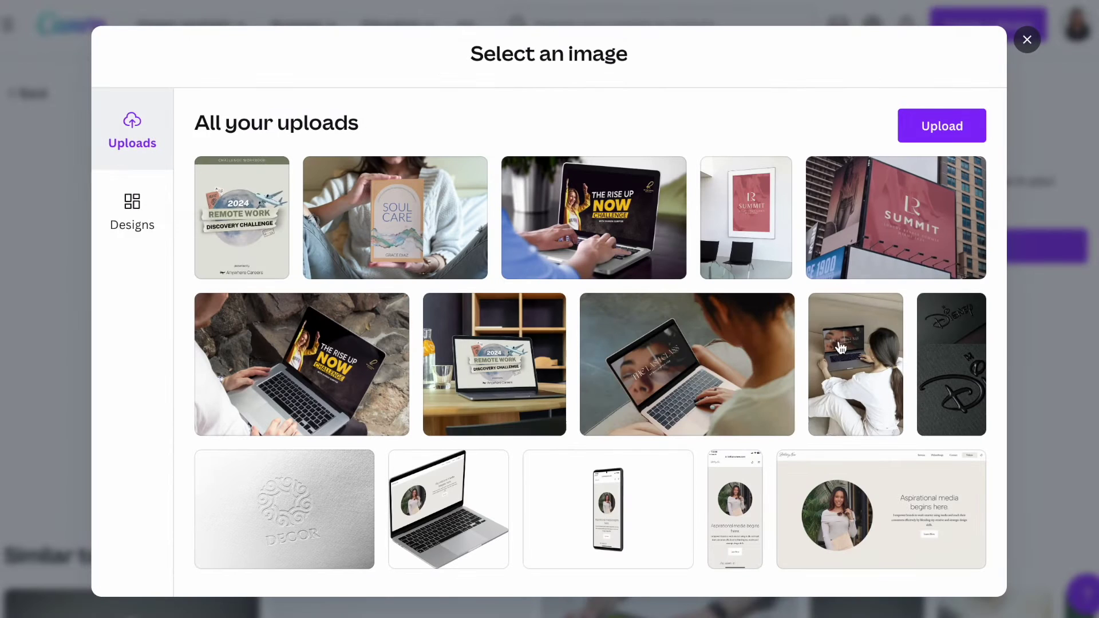
{"action": "left_click", "coordinate": [241, 224]}
{"action": "left_click", "coordinate": [582, 569]}
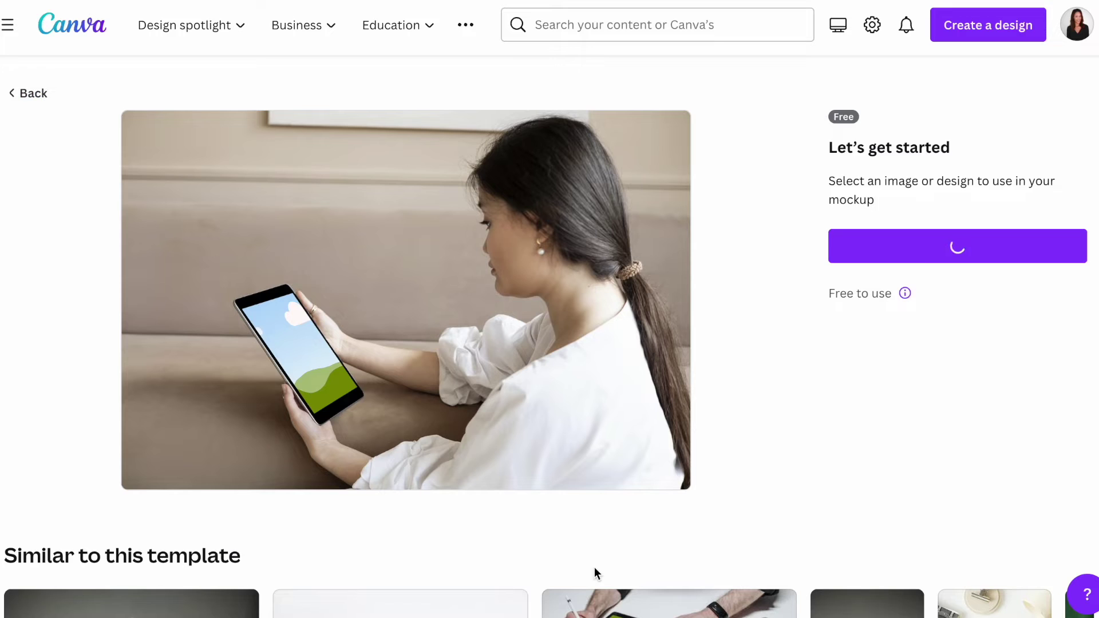
{"action": "left_click", "coordinate": [996, 258]}
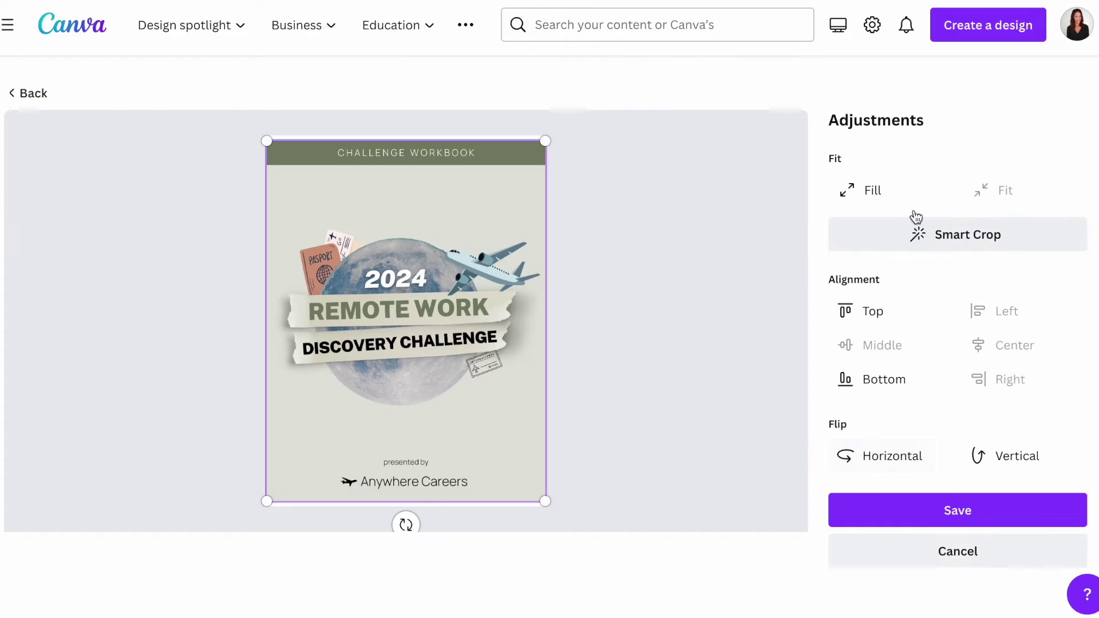
{"action": "left_click", "coordinate": [870, 197]}
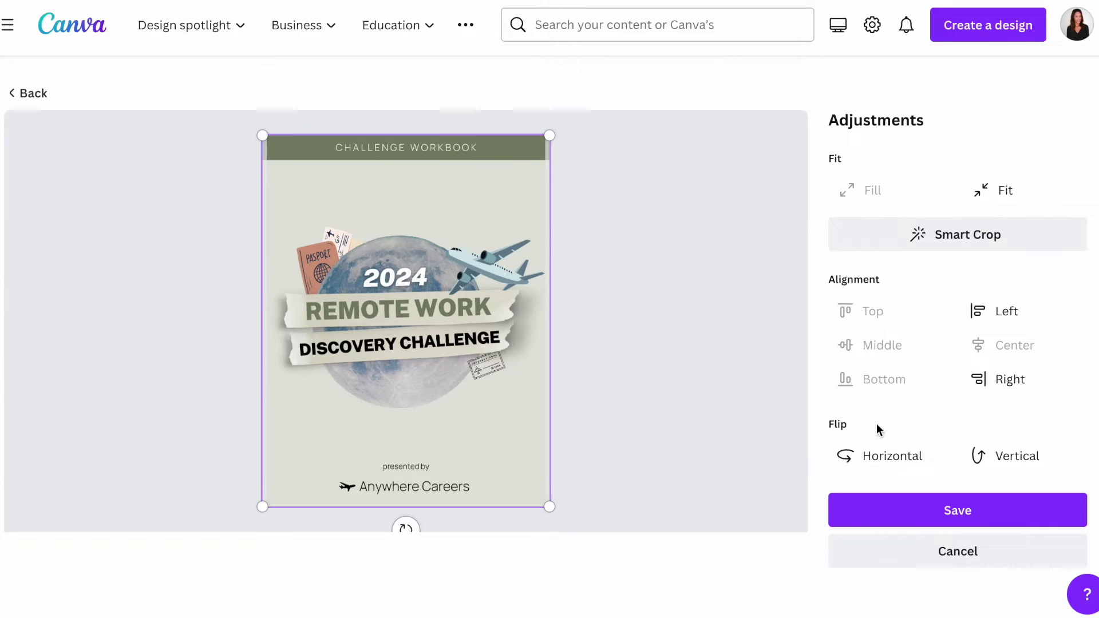
{"action": "left_click", "coordinate": [880, 510]}
Step: Save and download the sofa mockup as a PNG, then return to the Tablets results
{"action": "left_click", "coordinate": [901, 307]}
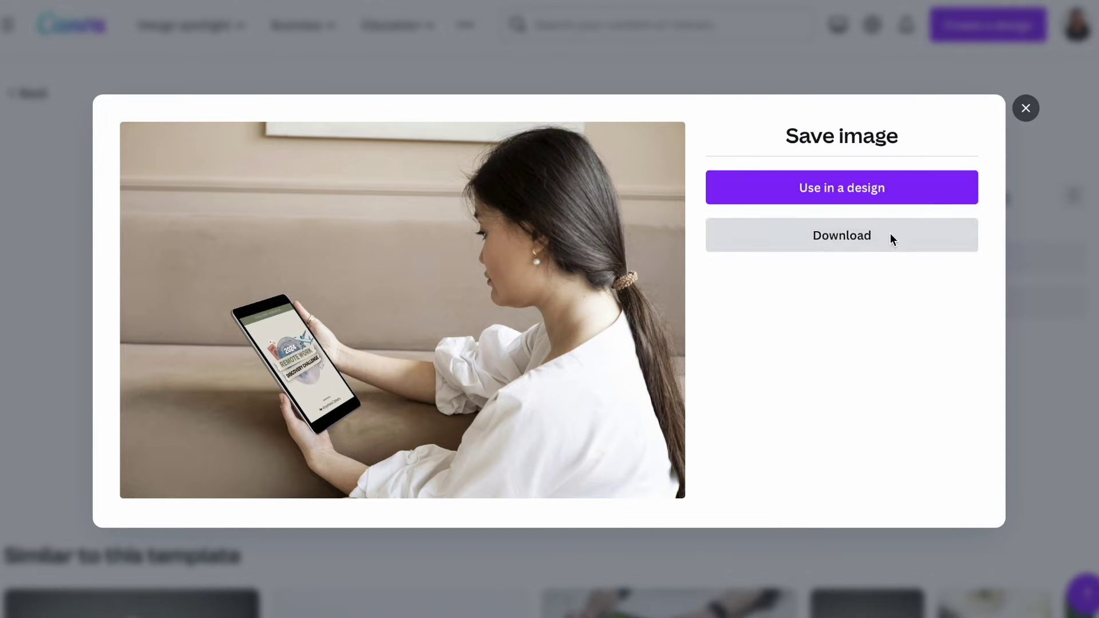
{"action": "left_click", "coordinate": [889, 236]}
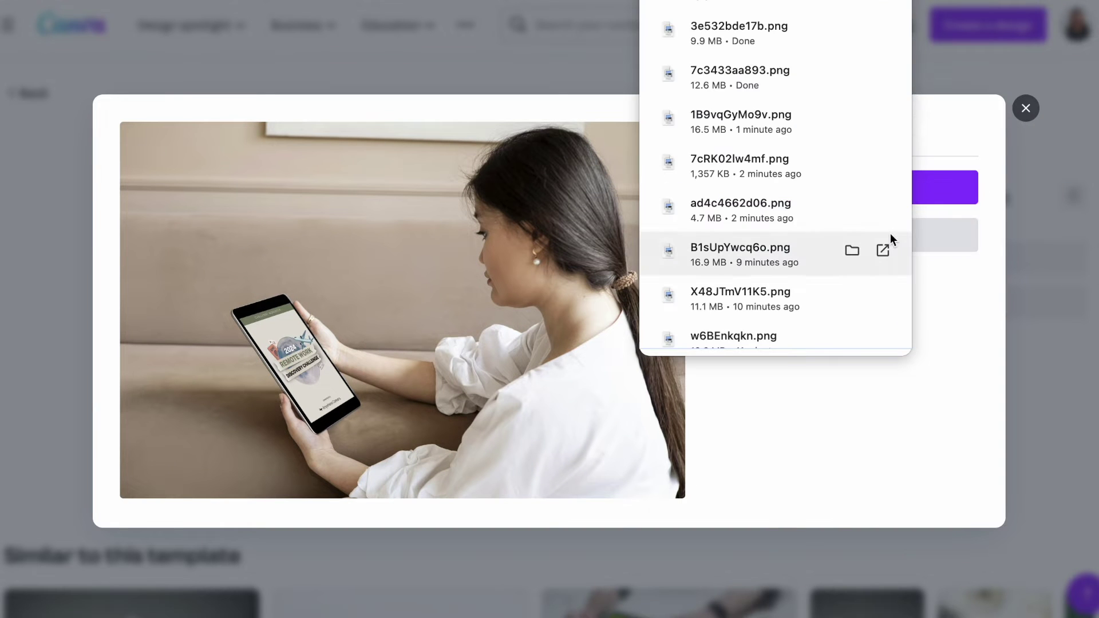
{"action": "left_click", "coordinate": [1026, 108]}
{"action": "left_click", "coordinate": [29, 92]}
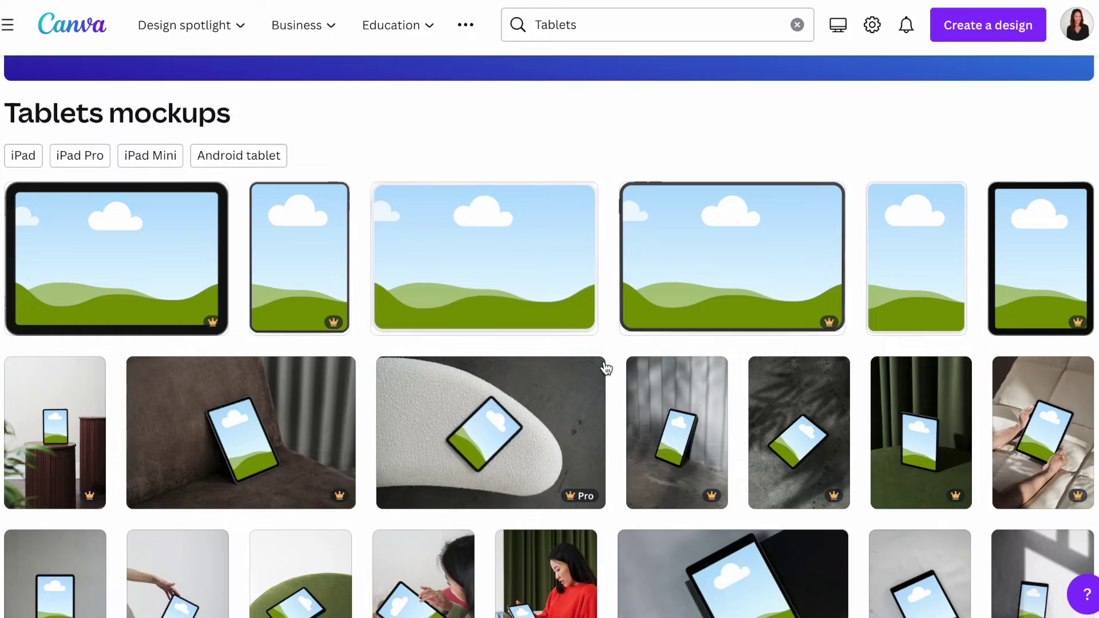
Step: Open the standalone upright tablet mockup and fill its screen with the Workbook Cover
{"action": "scroll", "coordinate": [604, 368], "scroll_direction": "down", "scroll_amount": 10}
{"action": "scroll", "coordinate": [606, 368], "scroll_direction": "down", "scroll_amount": 5}
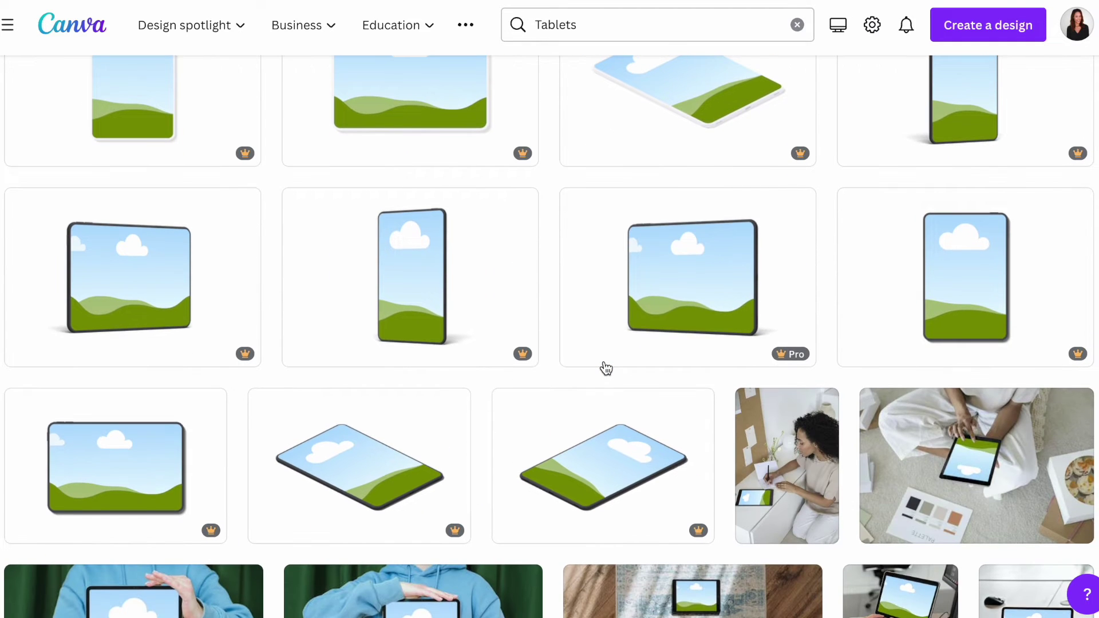
{"action": "left_click", "coordinate": [403, 260]}
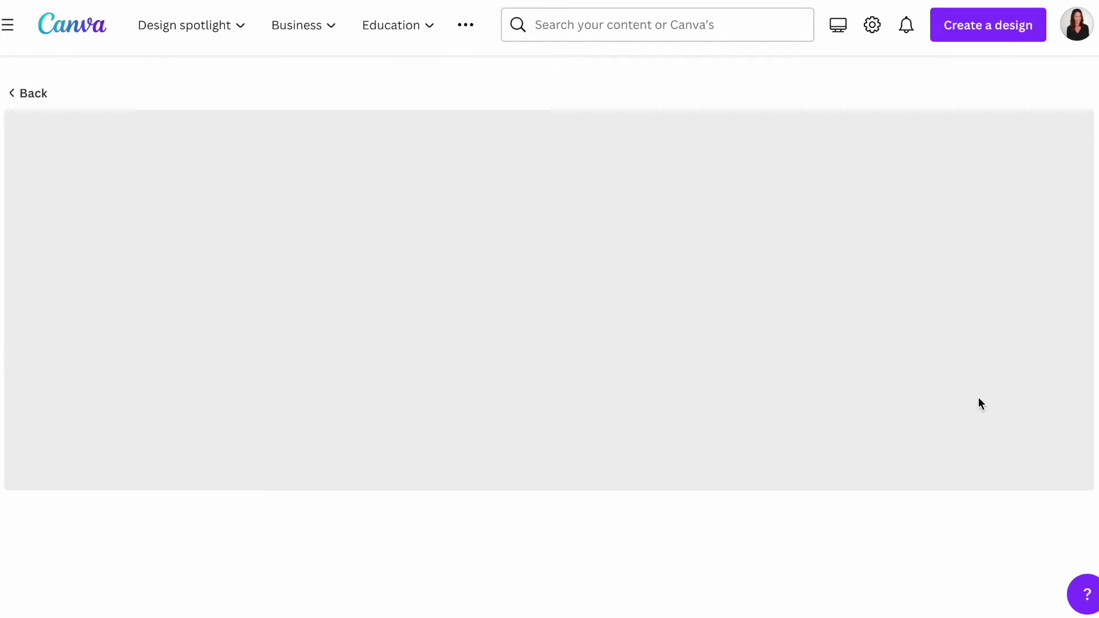
{"action": "left_click", "coordinate": [889, 245]}
{"action": "left_click", "coordinate": [242, 218]}
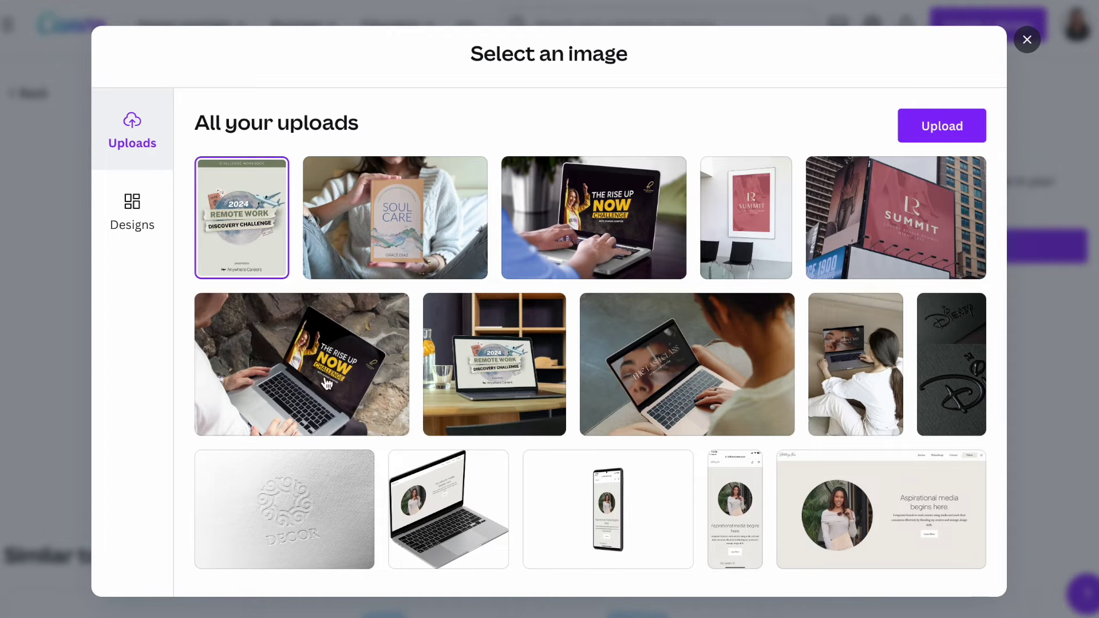
{"action": "left_click", "coordinate": [564, 580]}
{"action": "left_click", "coordinate": [927, 255]}
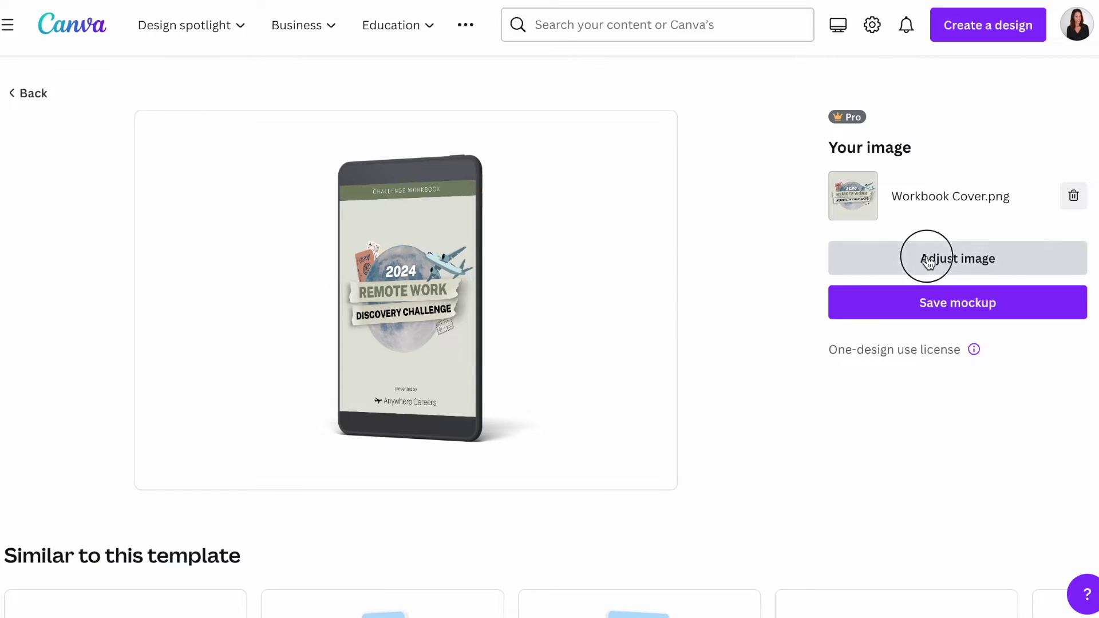
{"action": "left_click", "coordinate": [881, 198]}
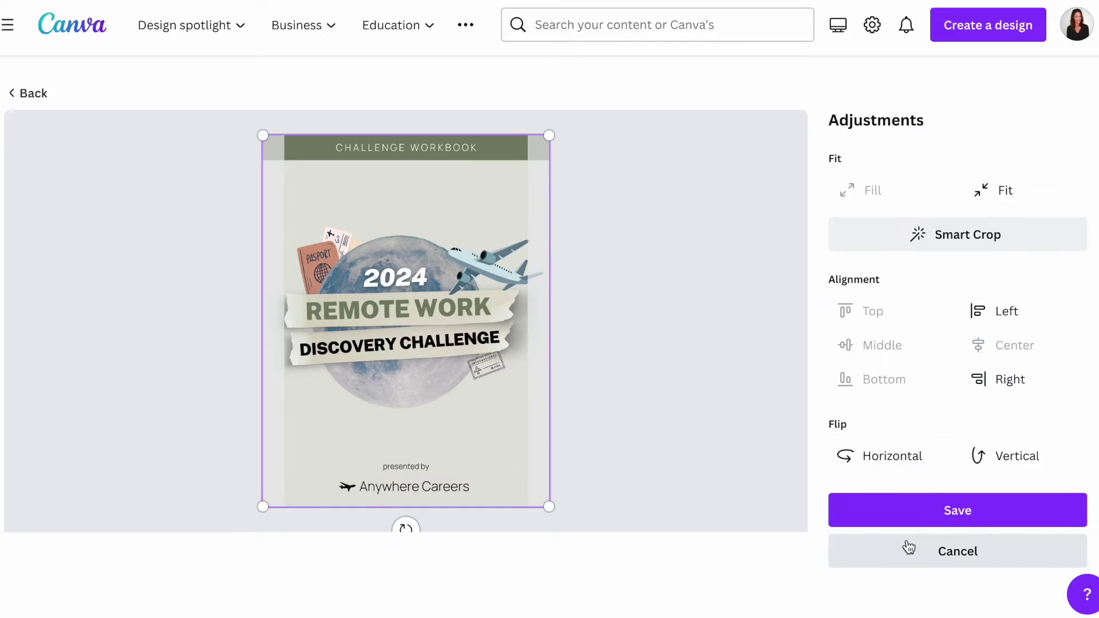
{"action": "left_click", "coordinate": [911, 513]}
Step: Save and download the standalone tablet mockup as a PNG and close the save dialog
{"action": "left_click", "coordinate": [952, 307]}
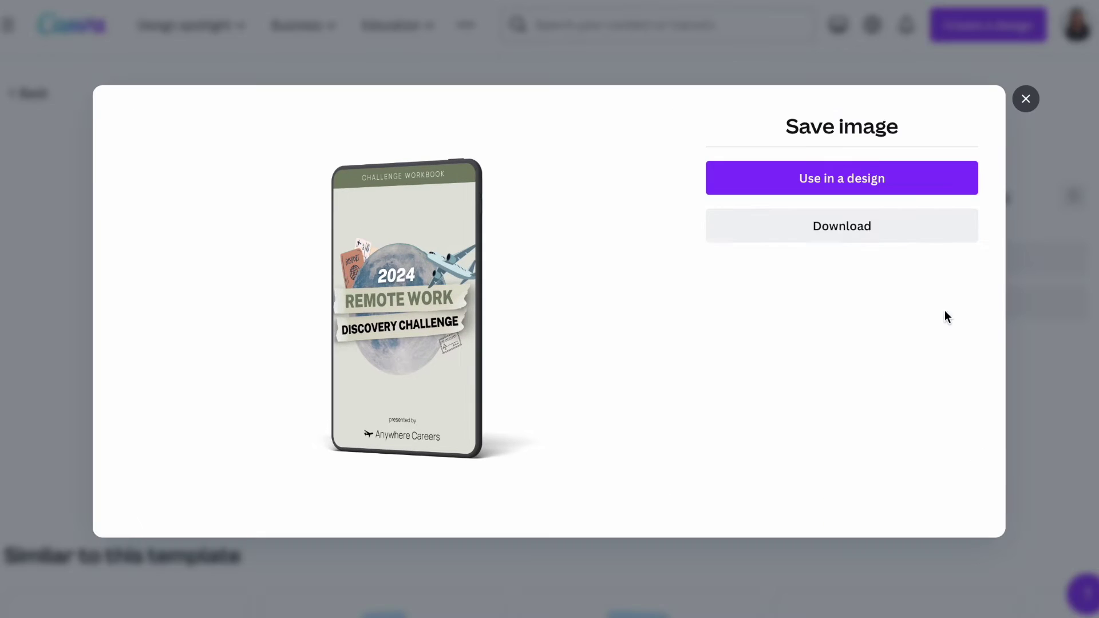
{"action": "left_click", "coordinate": [868, 225]}
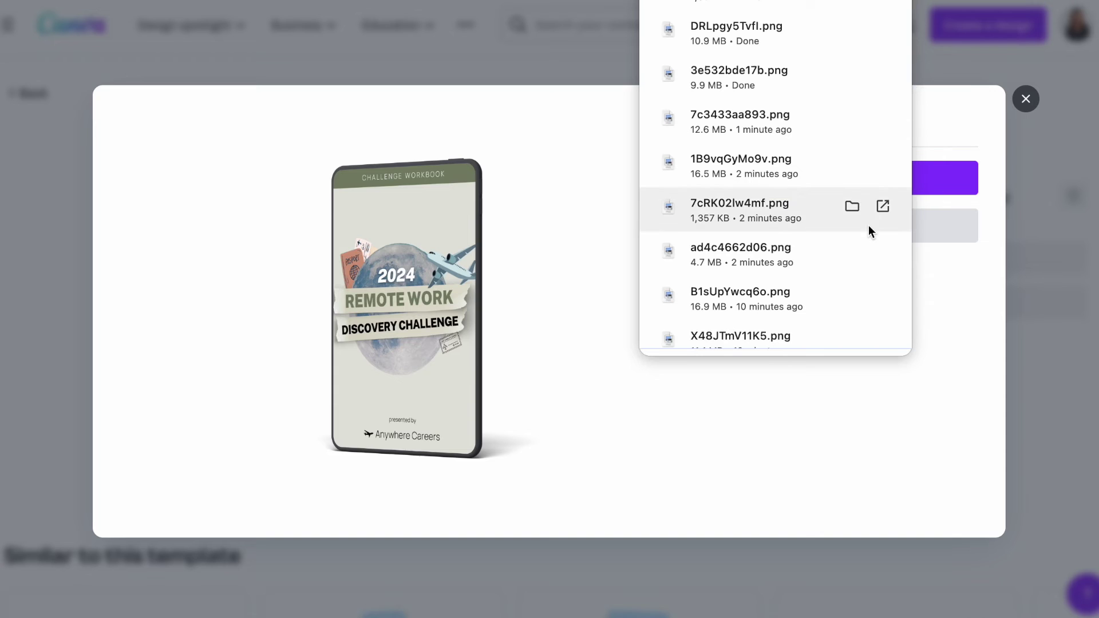
{"action": "left_click", "coordinate": [1025, 101]}
{"action": "left_click", "coordinate": [1025, 99]}
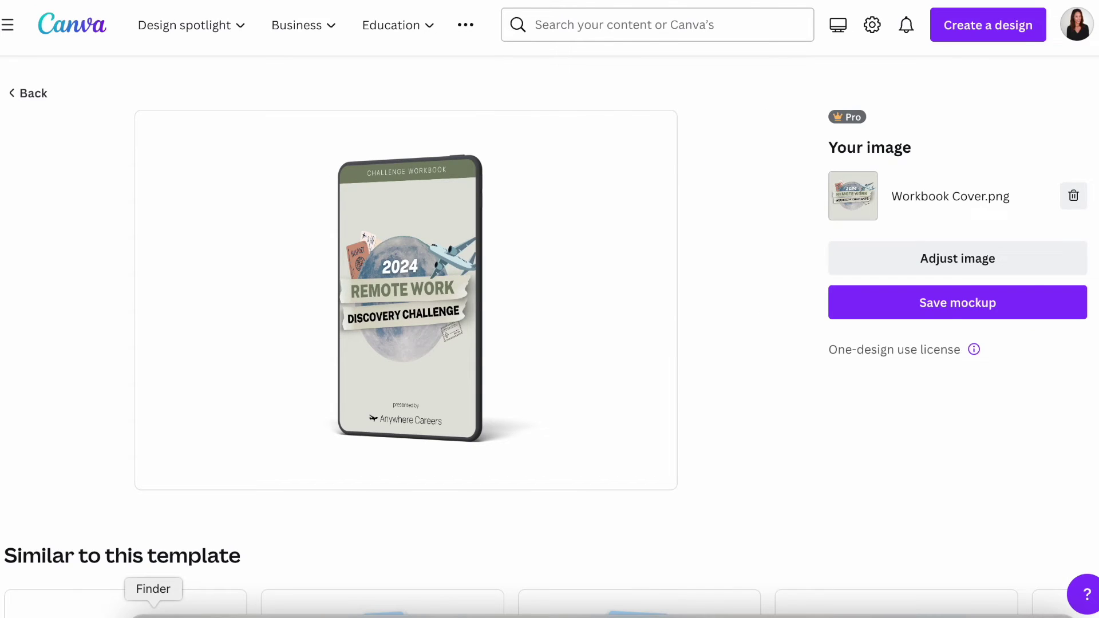
{"action": "left_click", "coordinate": [154, 611]}
Step: Select the seven newest mockup PNGs in Downloads and open them together for viewing
{"action": "left_click", "coordinate": [383, 122]}
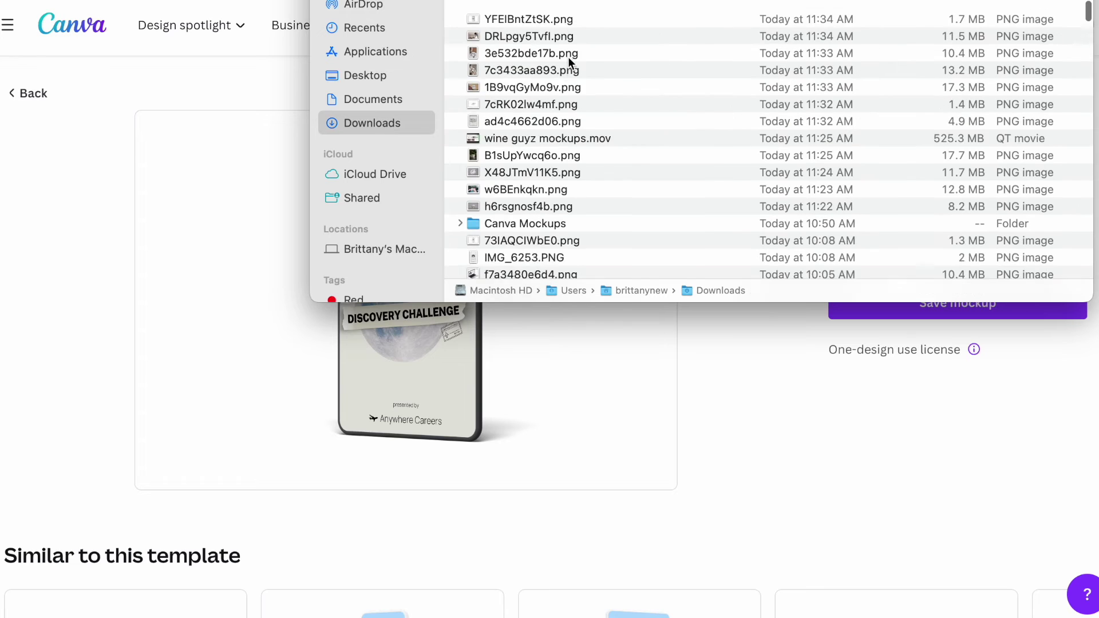
{"action": "left_click", "coordinate": [514, 96]}
{"action": "left_click", "coordinate": [510, 114]}
{"action": "left_click", "coordinate": [528, 17], "text": "shift"}
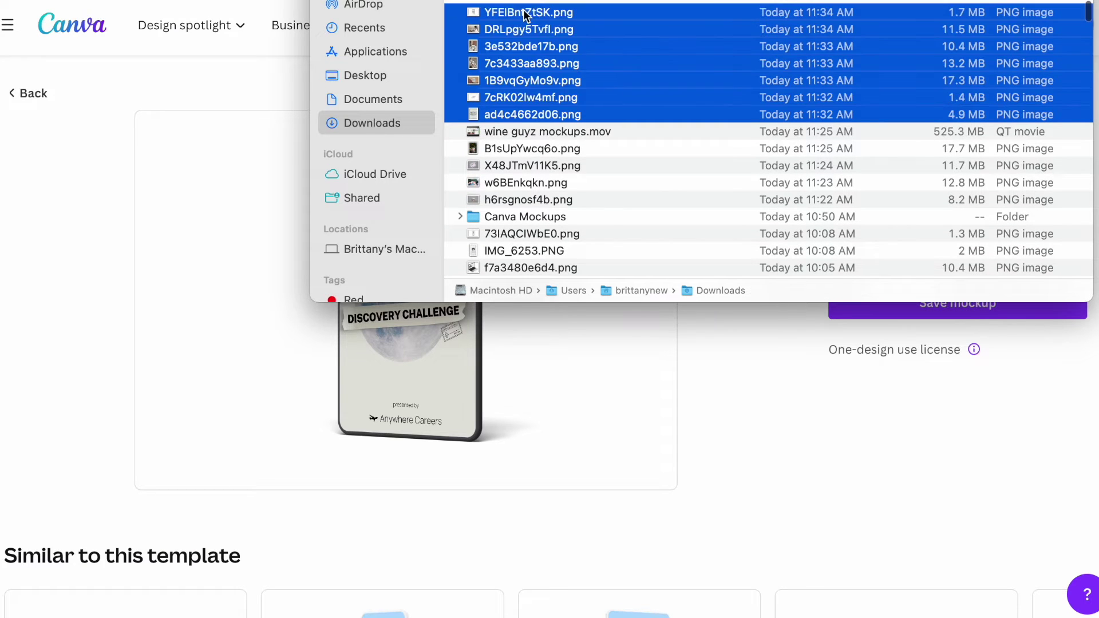
{"action": "right_click", "coordinate": [526, 13]}
{"action": "left_click", "coordinate": [552, 34]}
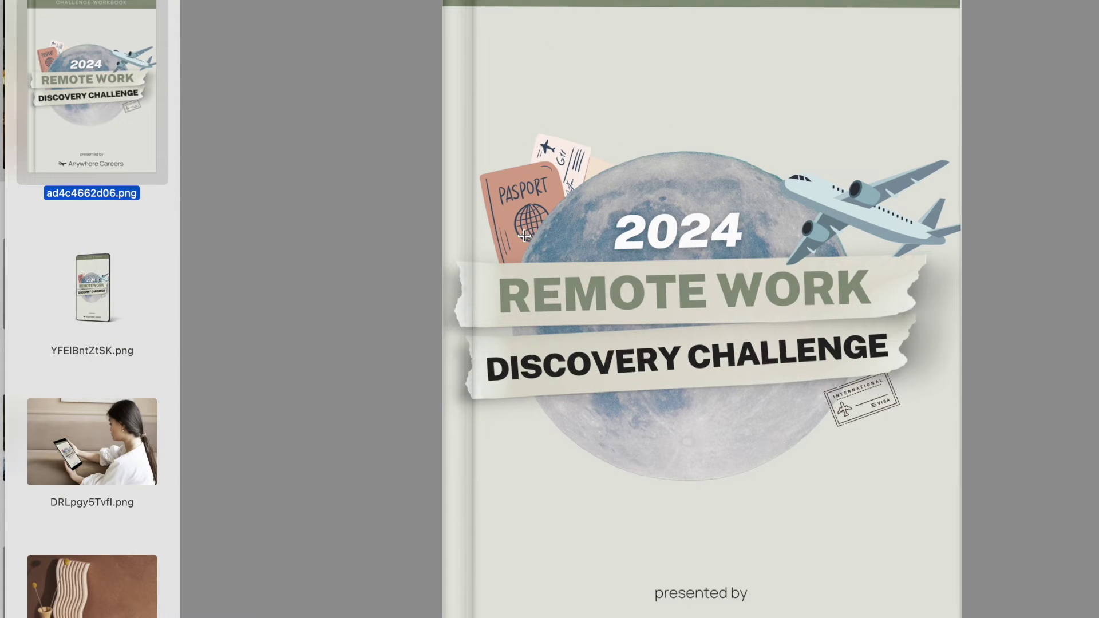
{"action": "key", "text": "super+9"}
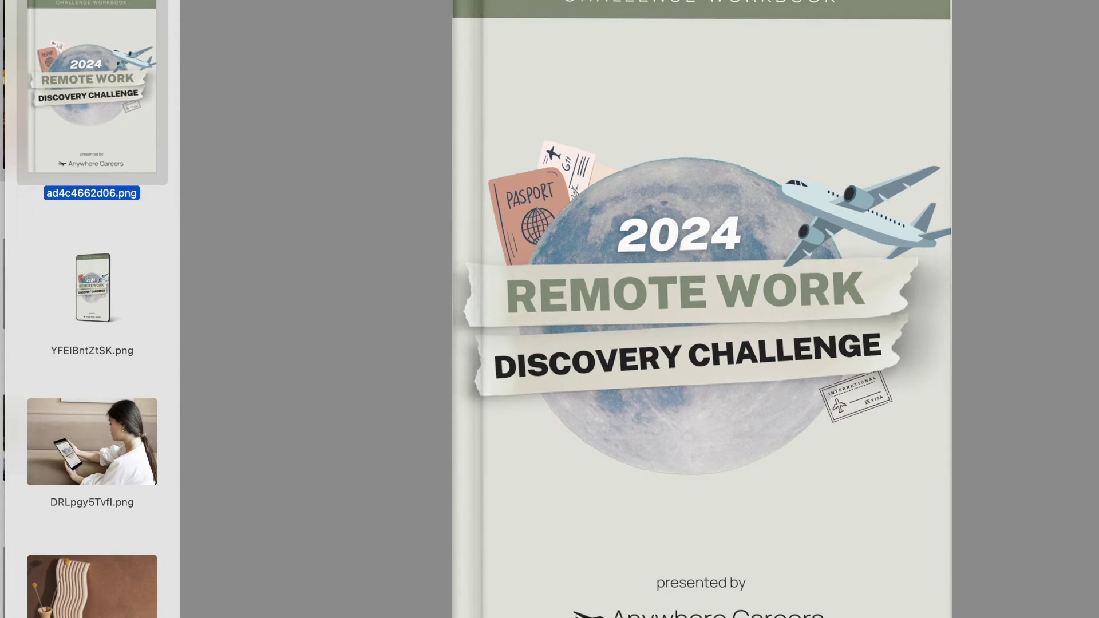
Step: Step through the downloaded mockup images, ending back on the woman-on-sofa tablet mockup
{"action": "left_click", "coordinate": [75, 292]}
{"action": "key", "text": "Down"}
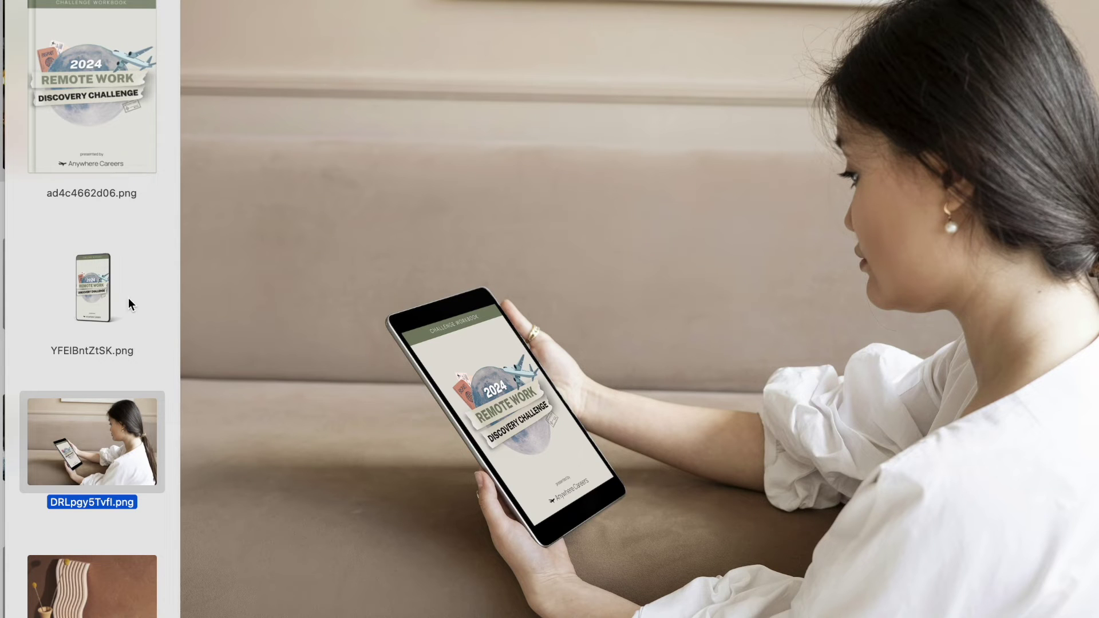
{"action": "key", "text": "Down"}
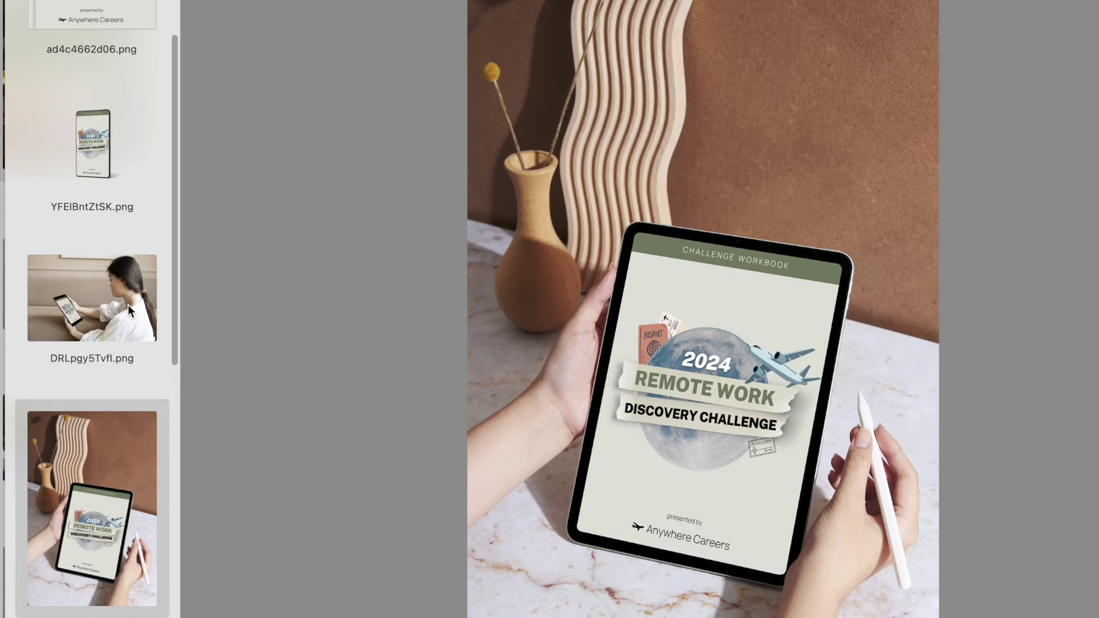
{"action": "key", "text": "Down"}
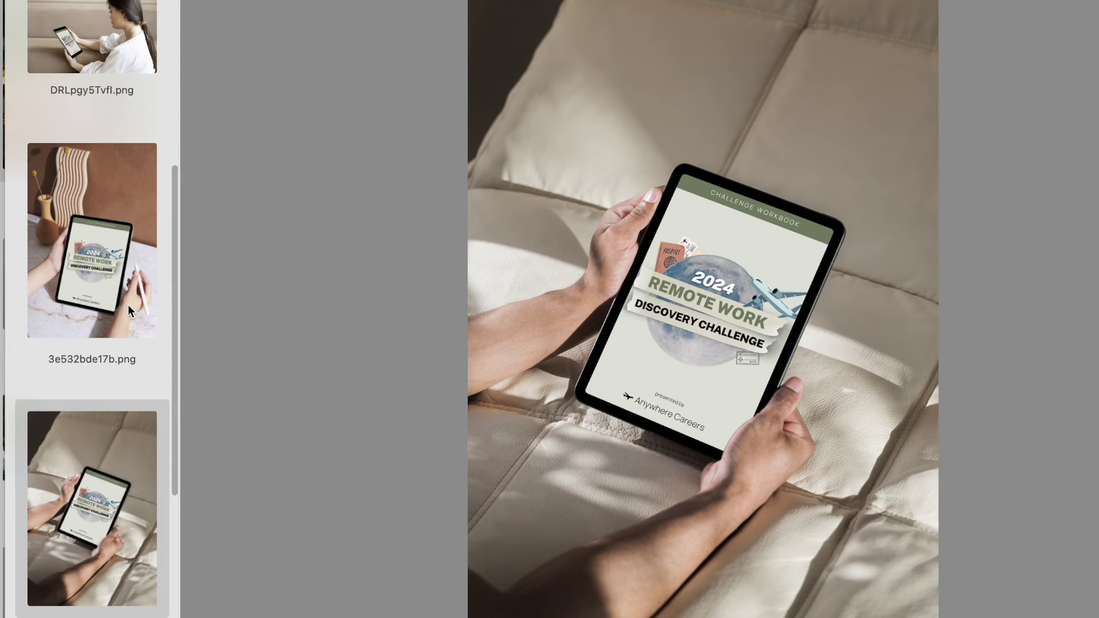
{"action": "key", "text": "Down"}
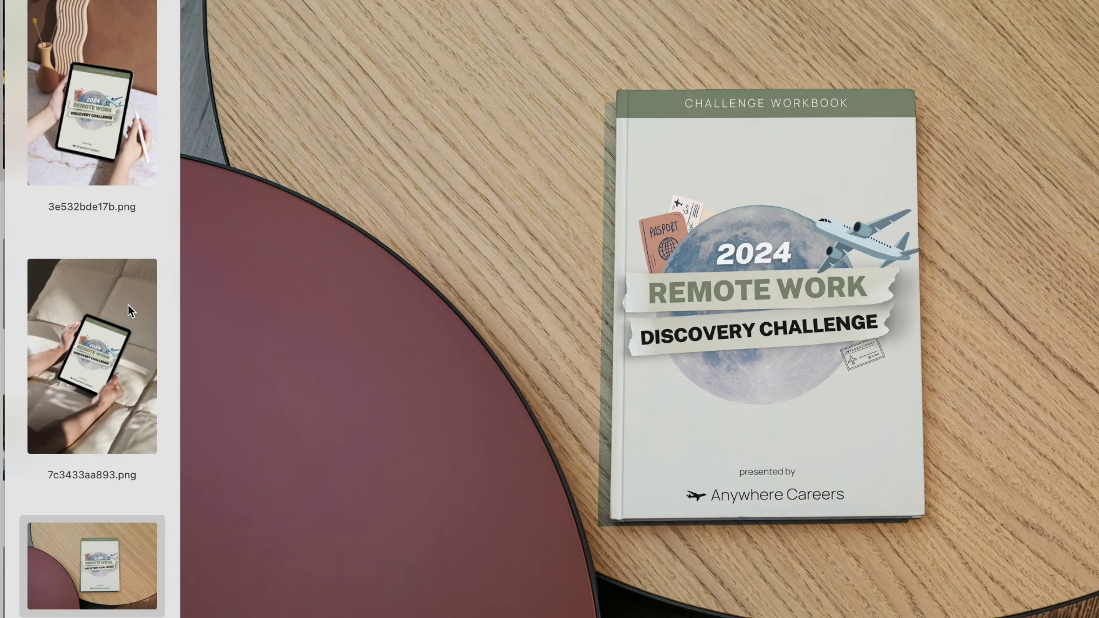
{"action": "key", "text": "Down"}
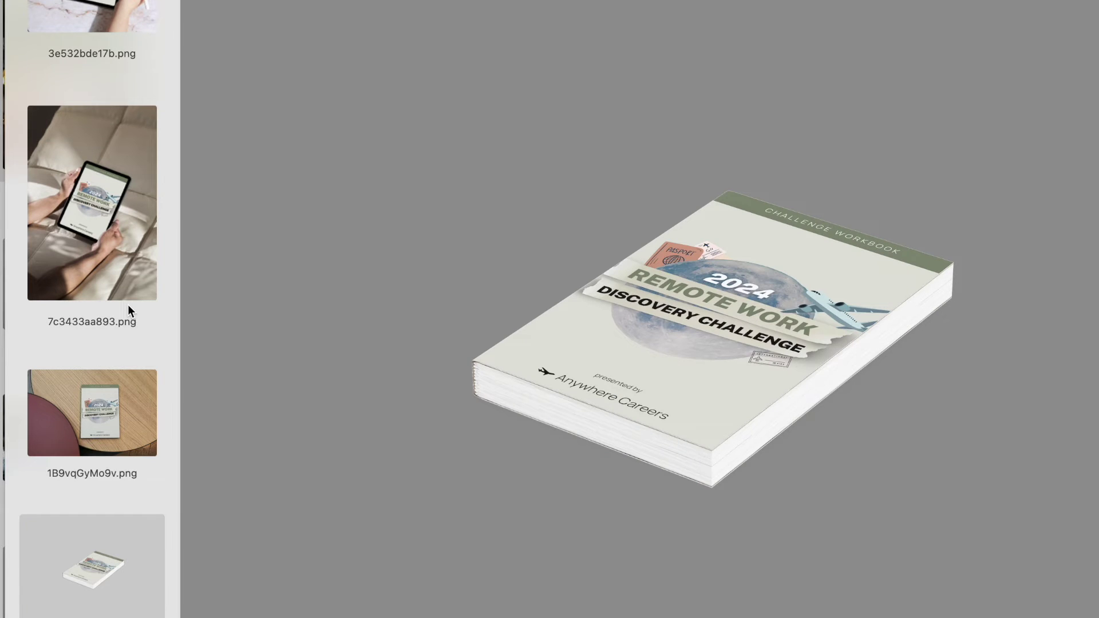
{"action": "key", "text": "Up"}
{"action": "key", "text": "Up"}
{"action": "key", "text": "Up"}
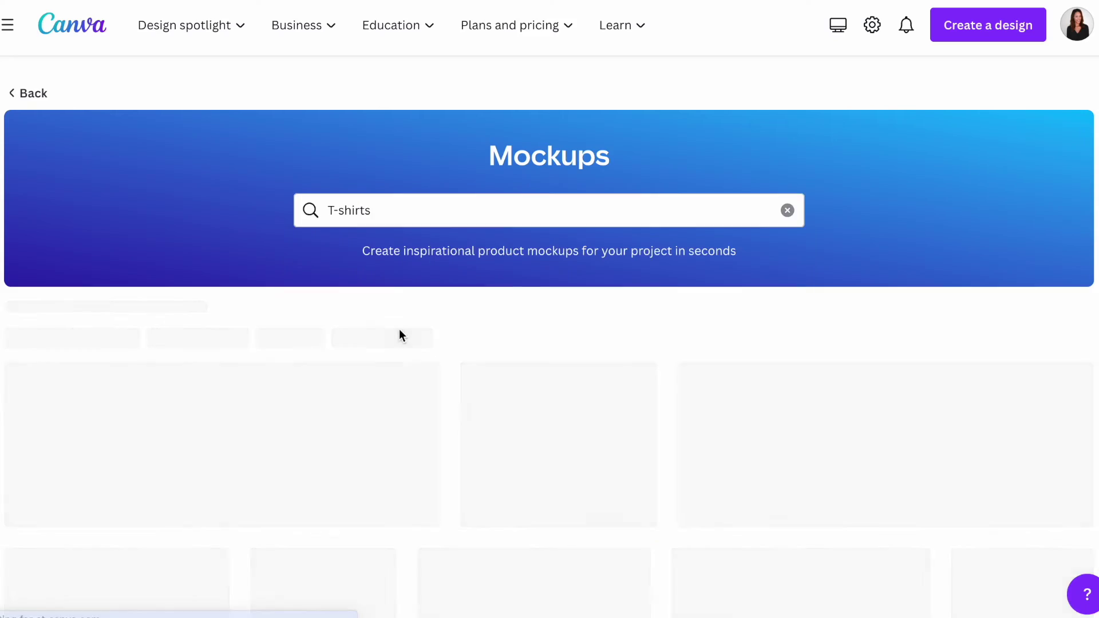
Step: Replace the T-shirts search with 'Flatlay sweatshirts' and open the sweatshirt-with-wooden-hanger mockup
{"action": "scroll", "coordinate": [729, 449], "scroll_direction": "down", "scroll_amount": 5}
{"action": "scroll", "coordinate": [730, 450], "scroll_direction": "down", "scroll_amount": 12}
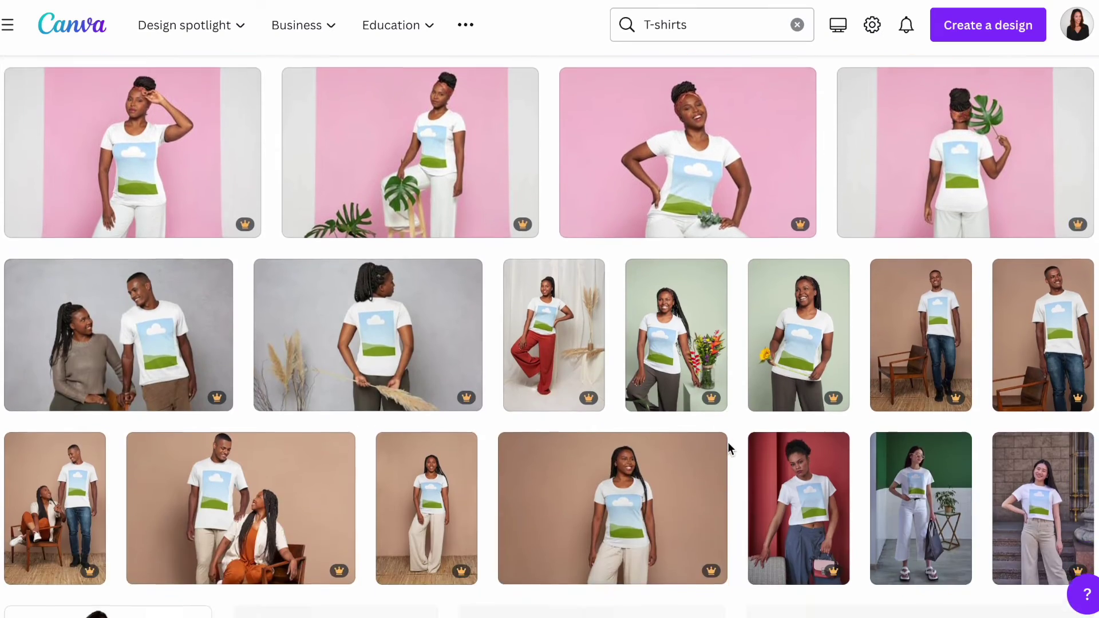
{"action": "scroll", "coordinate": [729, 449], "scroll_direction": "down", "scroll_amount": 12}
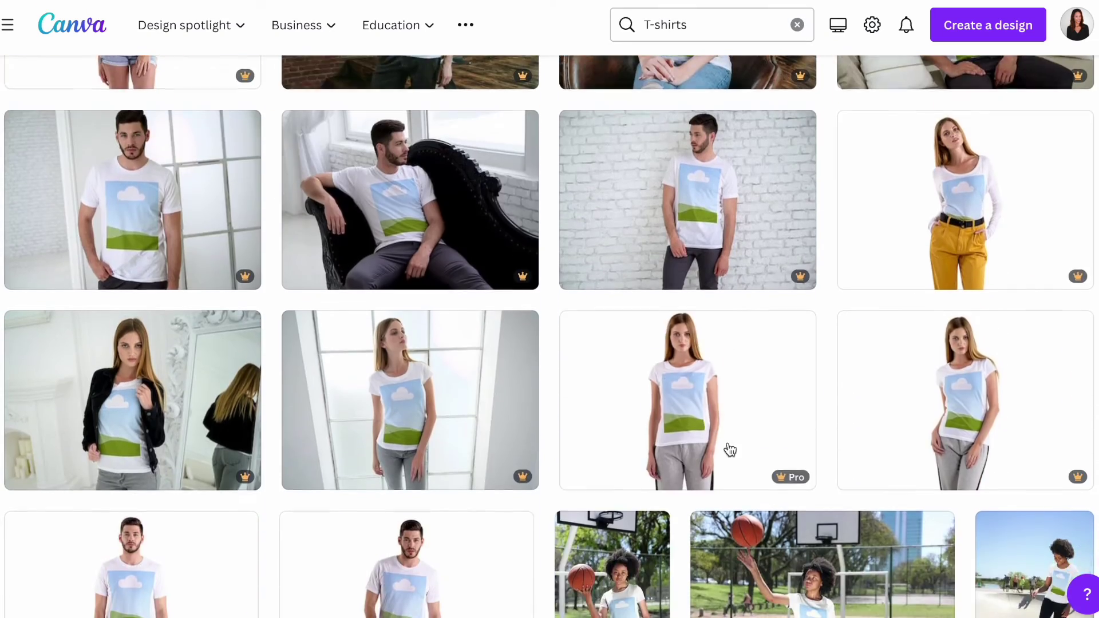
{"action": "scroll", "coordinate": [730, 450], "scroll_direction": "down", "scroll_amount": 12}
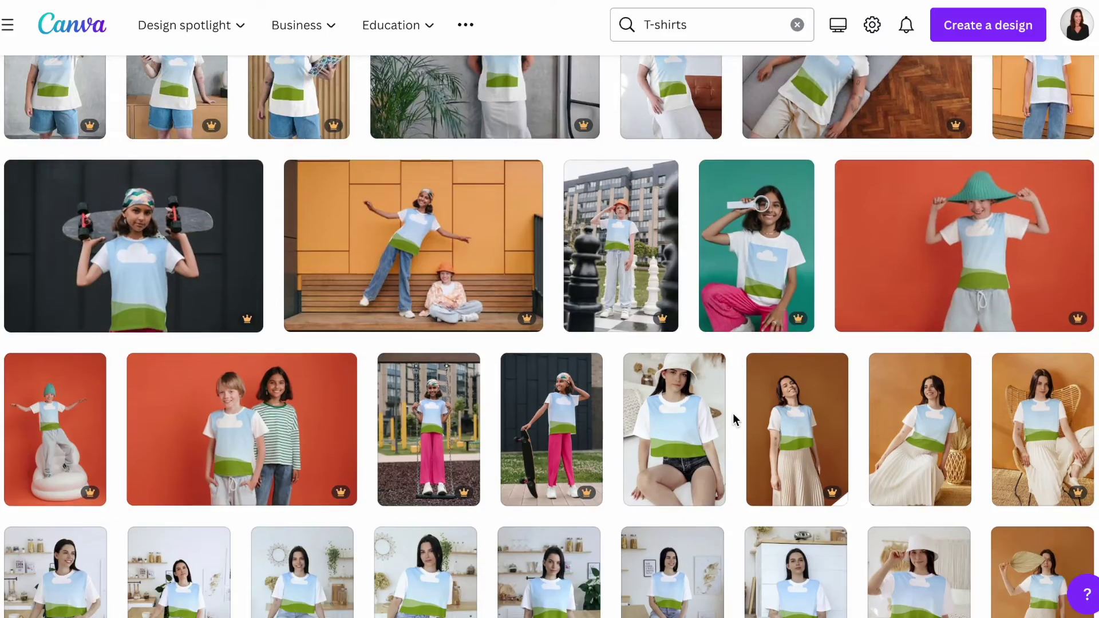
{"action": "scroll", "coordinate": [687, 441], "scroll_direction": "down", "scroll_amount": 12}
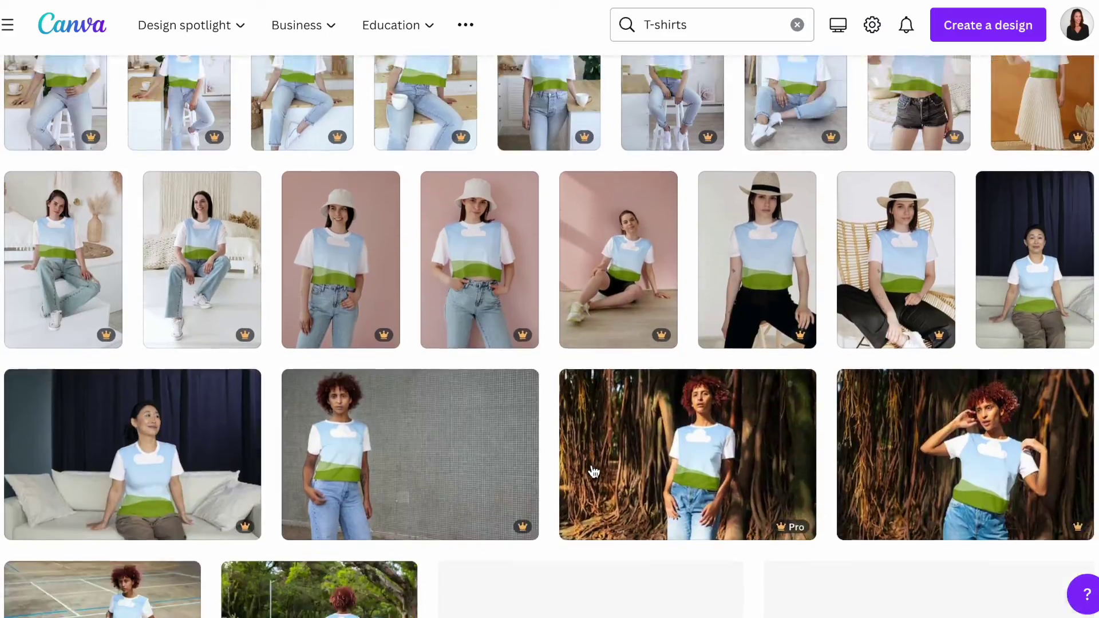
{"action": "scroll", "coordinate": [593, 471], "scroll_direction": "down", "scroll_amount": 8}
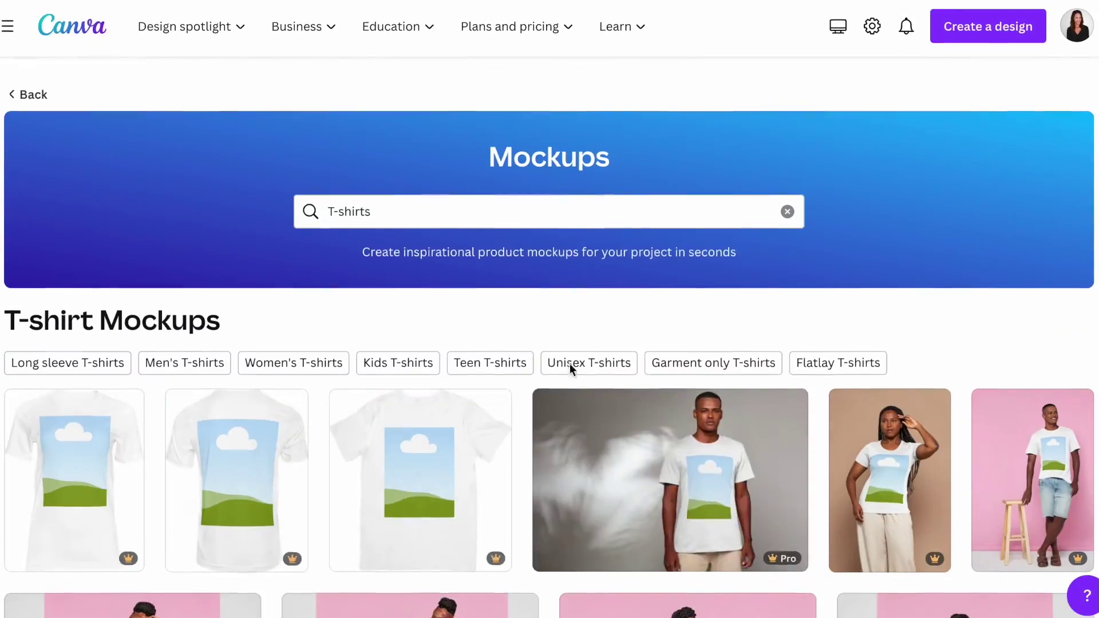
{"action": "left_click", "coordinate": [481, 220]}
{"action": "key", "text": "ctrl+a"}
{"action": "key", "text": "BackSpace"}
{"action": "type", "text": "flat"}
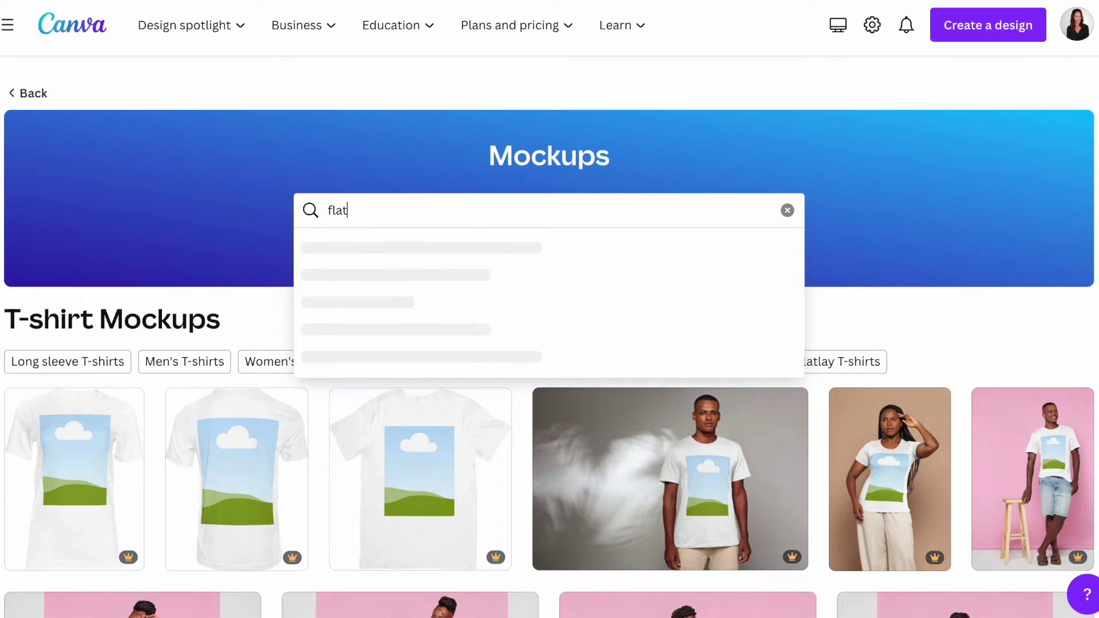
{"action": "left_click", "coordinate": [431, 261]}
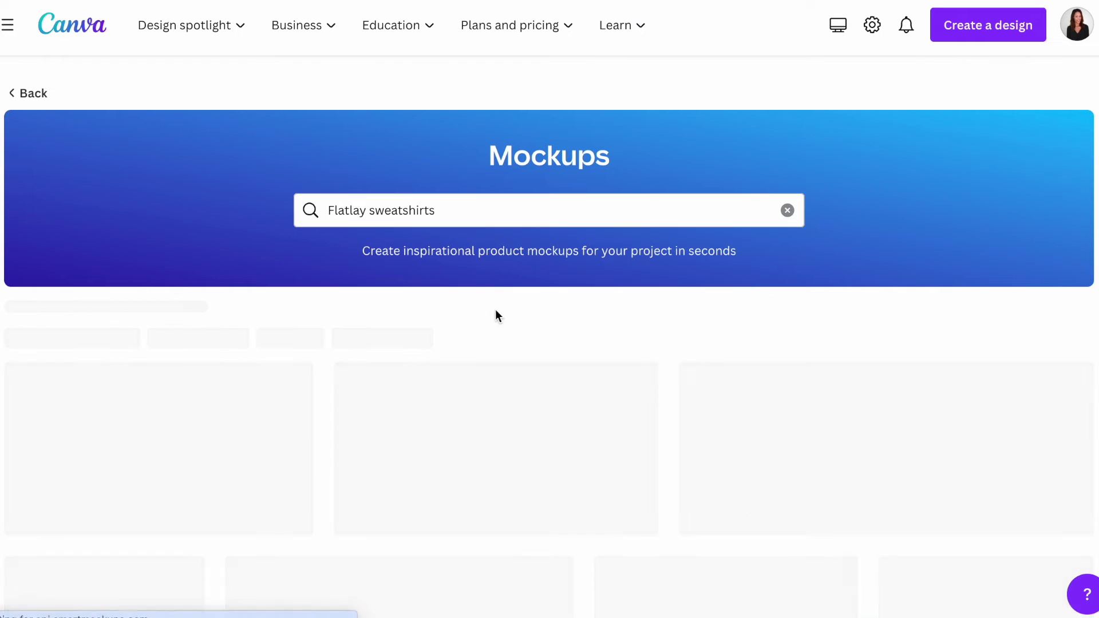
{"action": "scroll", "coordinate": [754, 548], "scroll_direction": "down", "scroll_amount": 2}
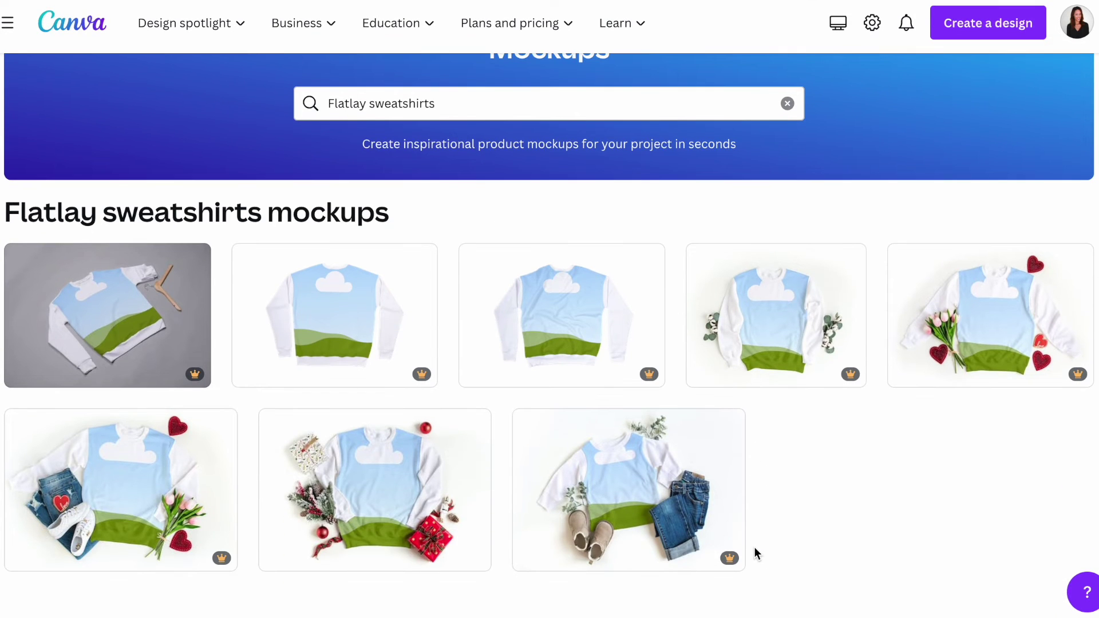
{"action": "left_click", "coordinate": [153, 323]}
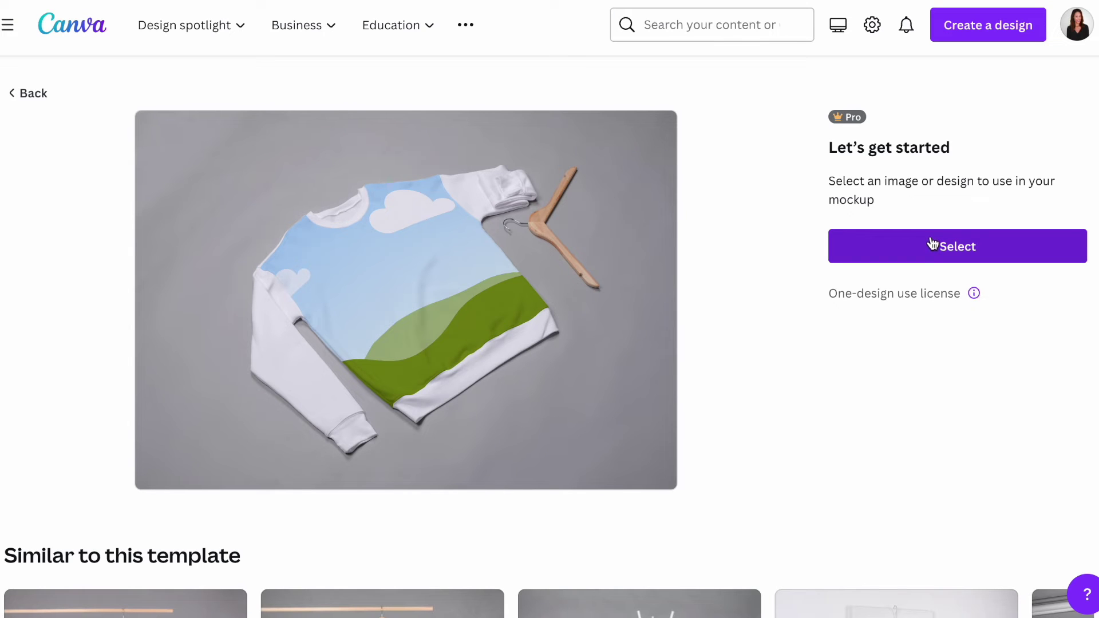
Step: Choose the large WINEGUYS logo upload as the sweatshirt mockup's image
{"action": "left_click", "coordinate": [870, 245]}
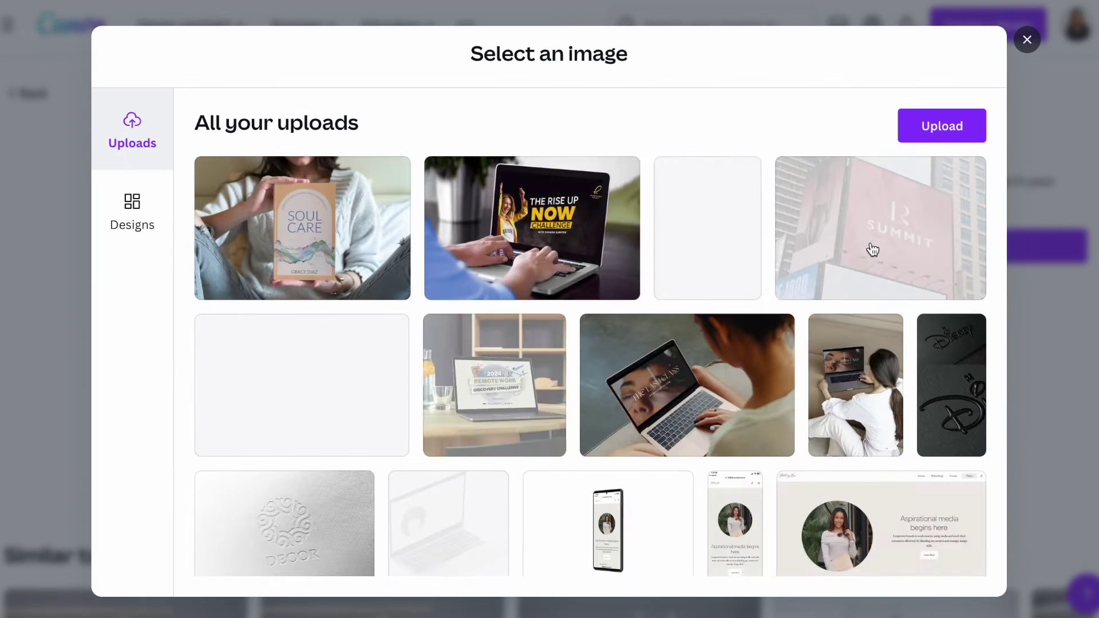
{"action": "scroll", "coordinate": [809, 225], "scroll_direction": "down", "scroll_amount": 5}
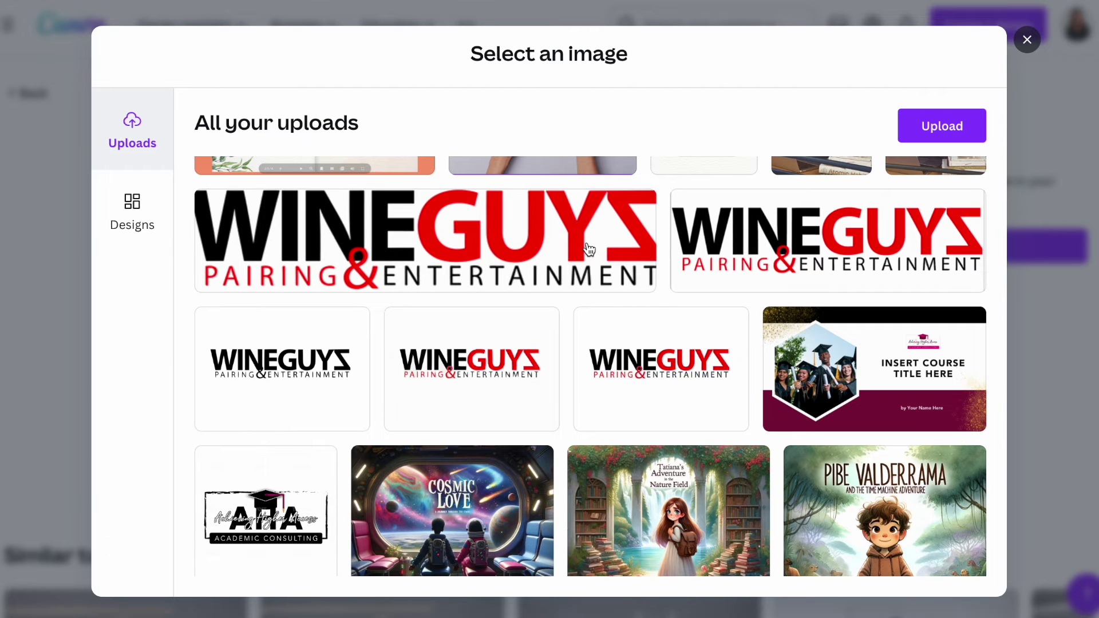
{"action": "left_click", "coordinate": [609, 244]}
{"action": "left_click", "coordinate": [944, 127]}
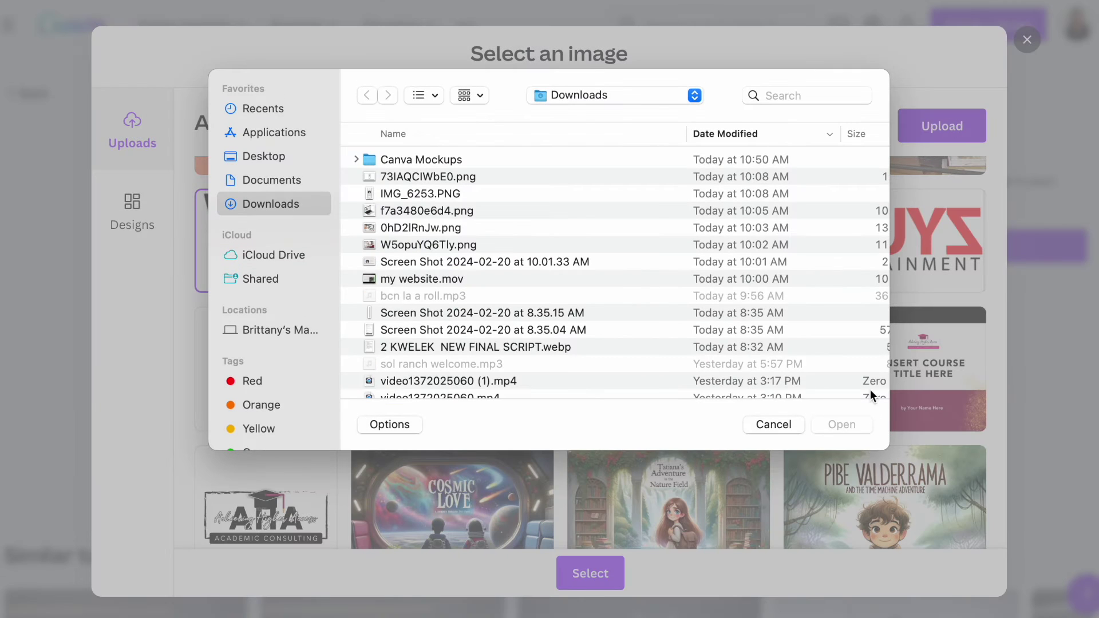
{"action": "left_click", "coordinate": [754, 425]}
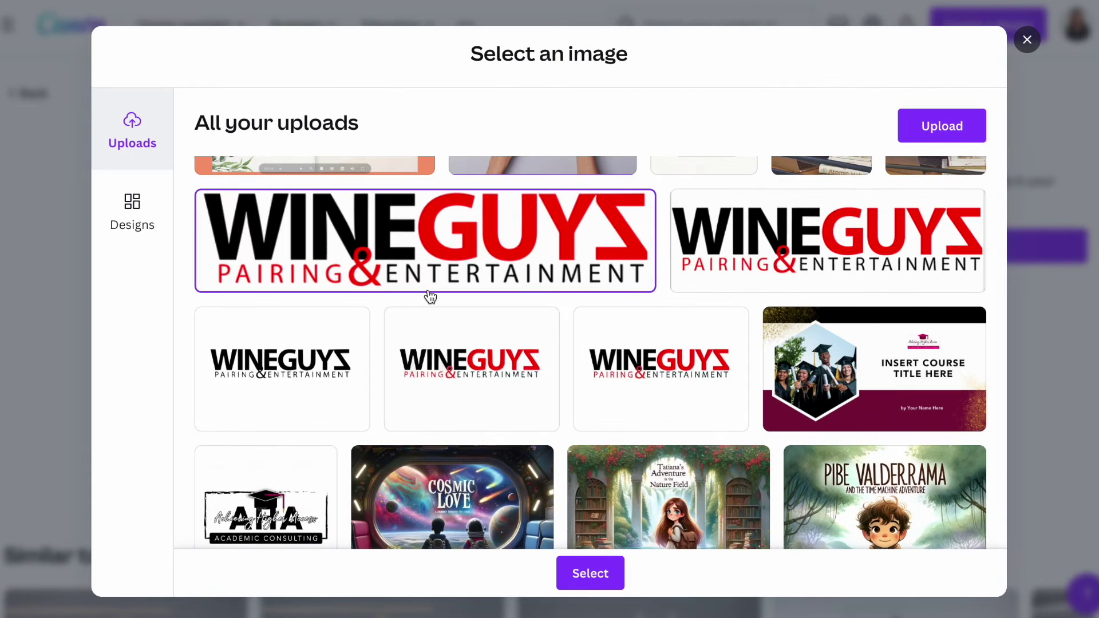
{"action": "left_click", "coordinate": [595, 578]}
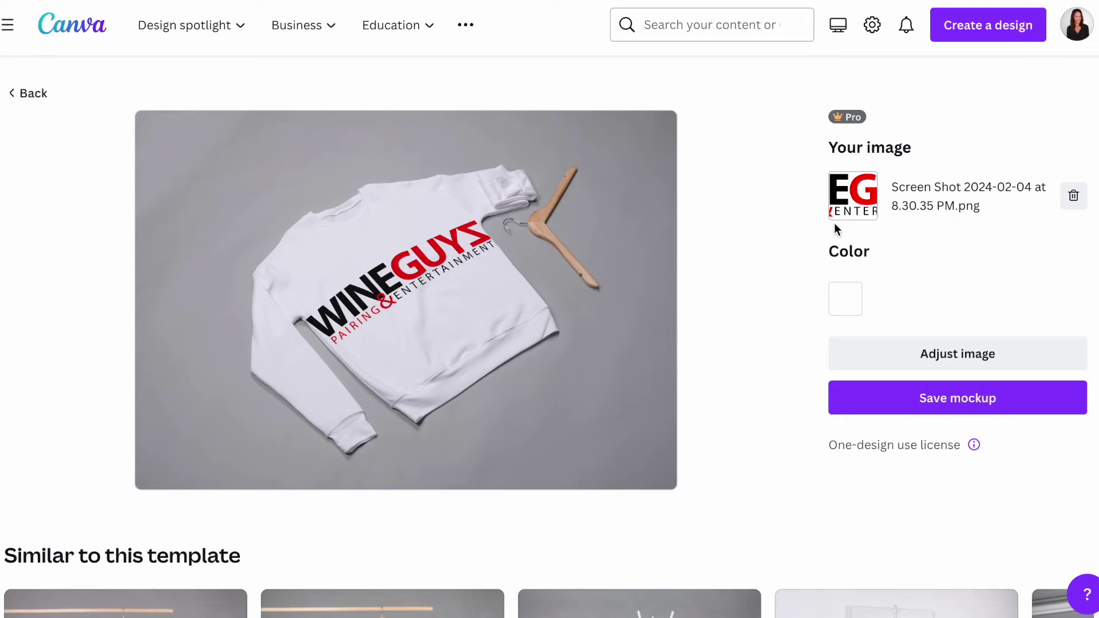
Step: Shrink the WINEGUYS logo twice and move it toward the centre of the chest
{"action": "left_click", "coordinate": [917, 358]}
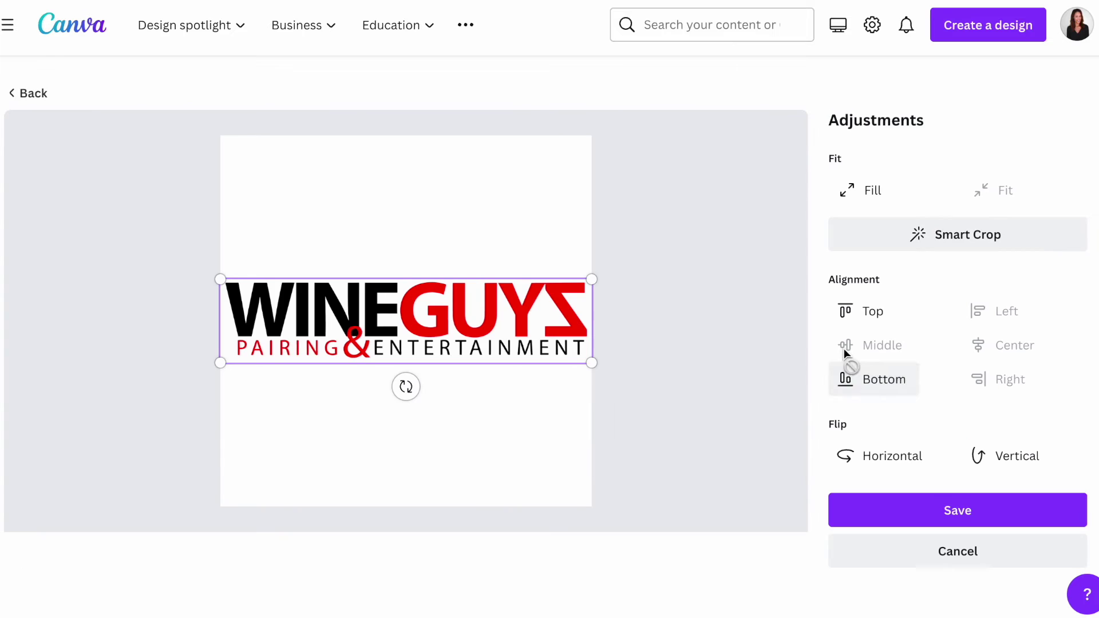
{"action": "left_click_drag", "start_coordinate": [579, 364], "coordinate": [536, 351]}
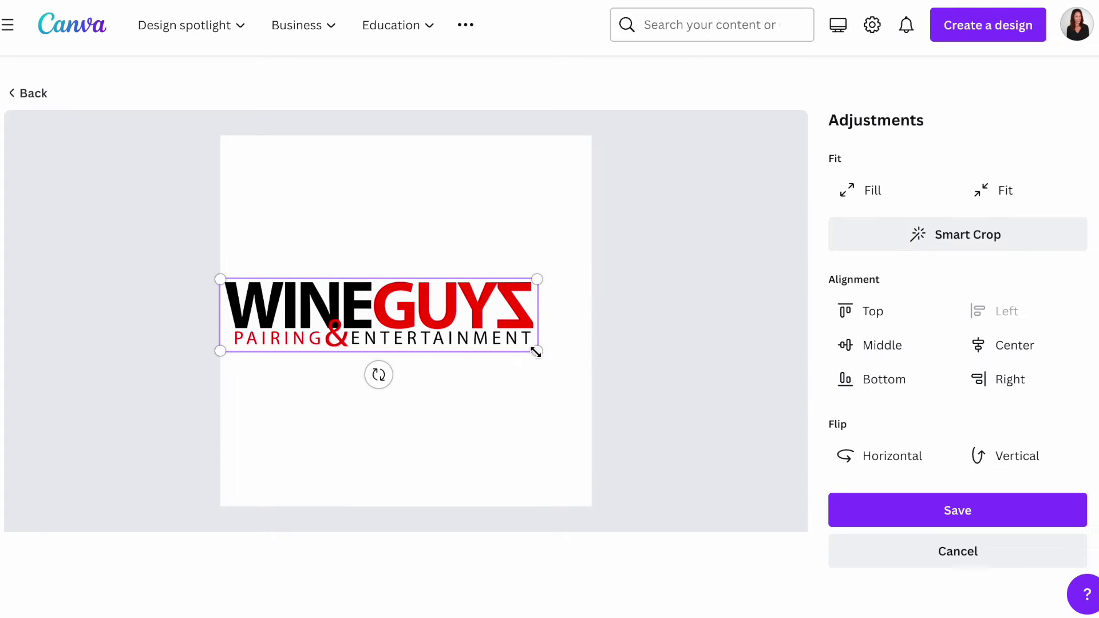
{"action": "left_click_drag", "start_coordinate": [483, 326], "coordinate": [510, 296]}
{"action": "left_click", "coordinate": [898, 513]}
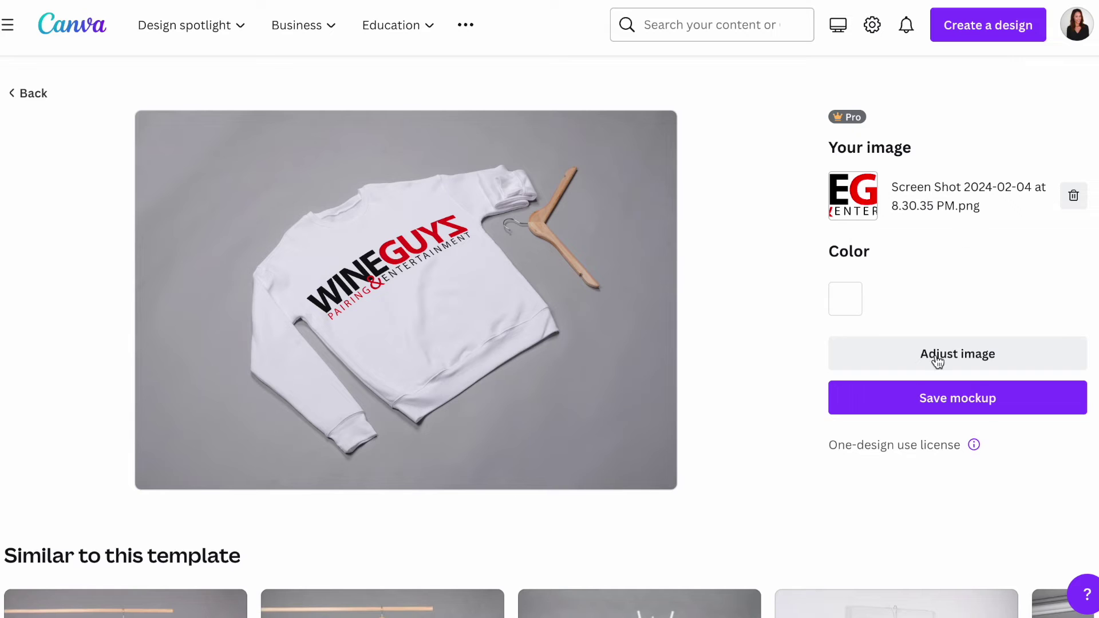
{"action": "left_click", "coordinate": [936, 361]}
{"action": "left_click_drag", "start_coordinate": [568, 323], "coordinate": [520, 313]}
{"action": "left_click_drag", "start_coordinate": [462, 292], "coordinate": [481, 250]}
{"action": "left_click", "coordinate": [903, 504]}
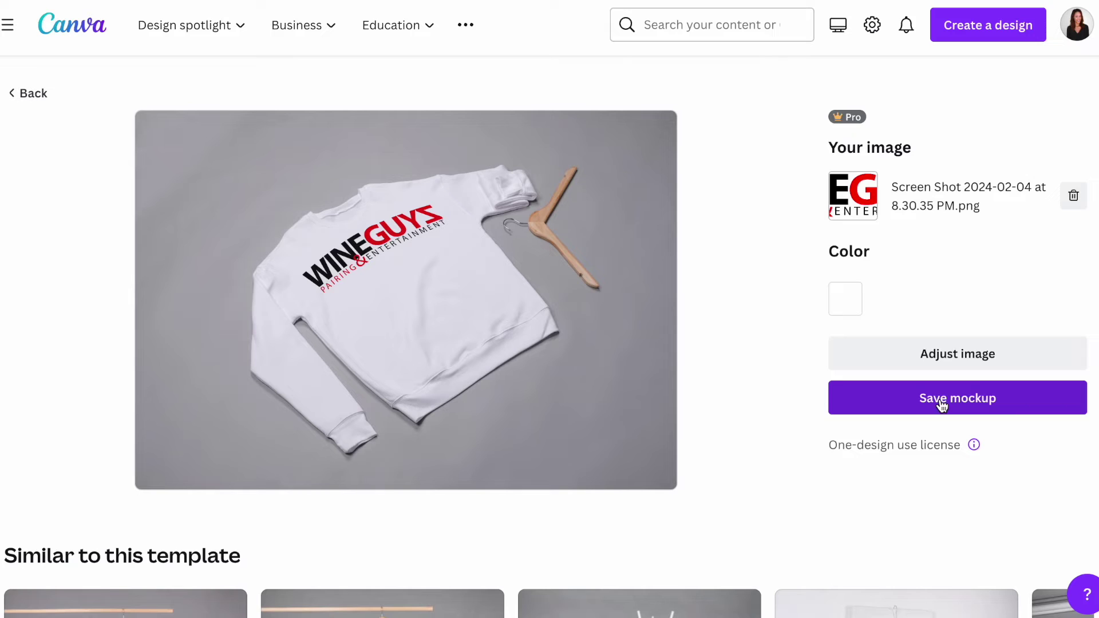
Step: Fine-tune the logo's size and centring, then save the sweatshirt mockup
{"action": "left_click", "coordinate": [980, 352]}
{"action": "left_click_drag", "start_coordinate": [532, 268], "coordinate": [524, 264]}
{"action": "left_click_drag", "start_coordinate": [401, 240], "coordinate": [408, 252]}
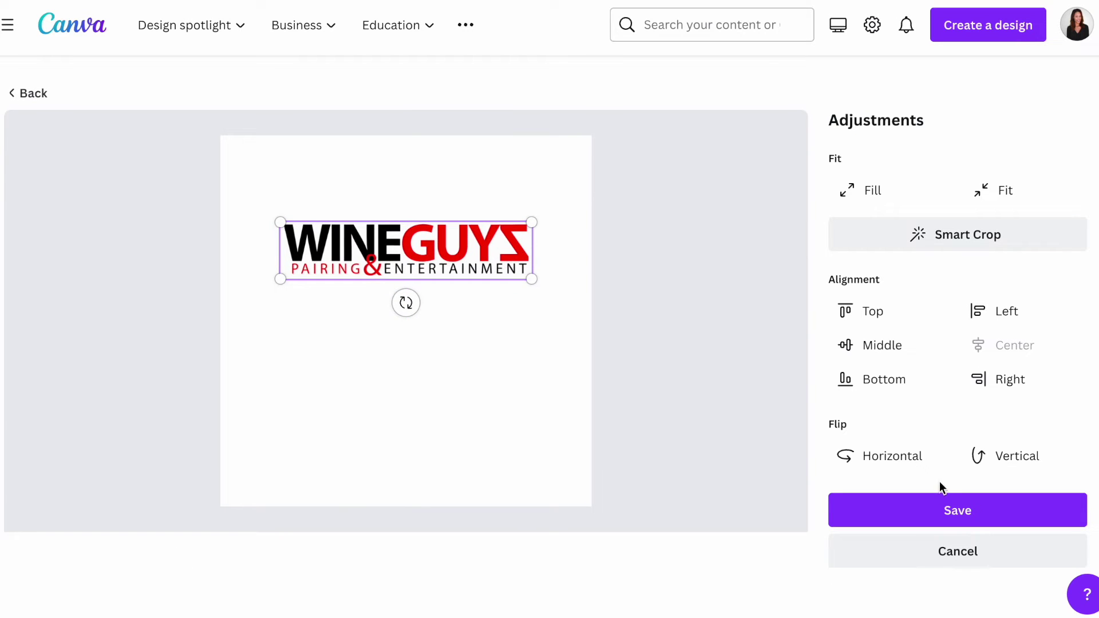
{"action": "left_click", "coordinate": [951, 514]}
{"action": "left_click", "coordinate": [942, 412]}
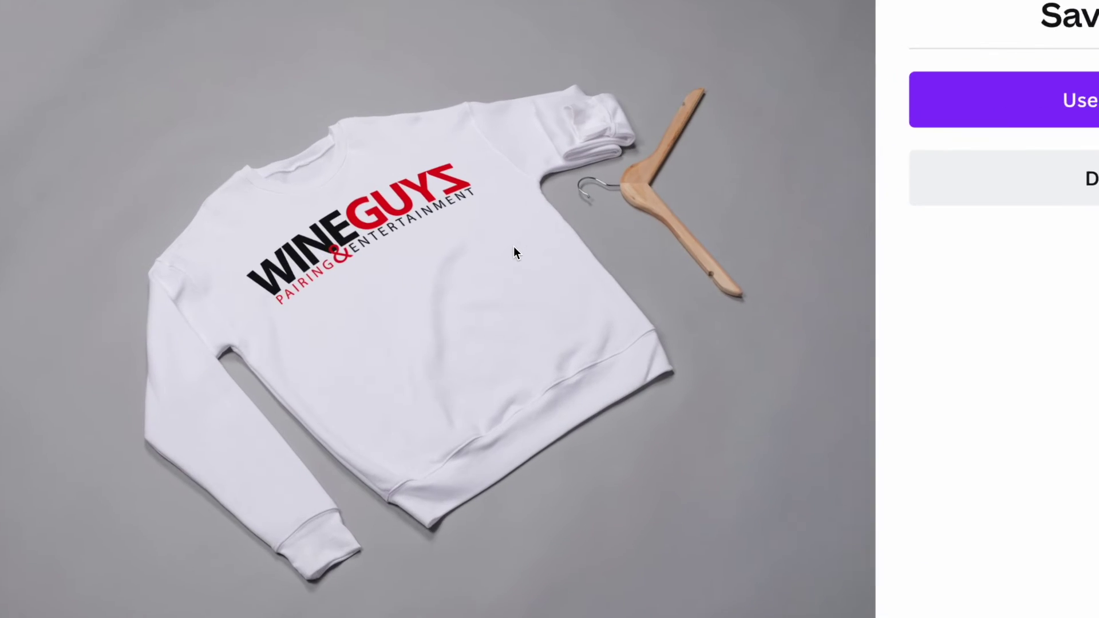
{"action": "key", "text": "Escape"}
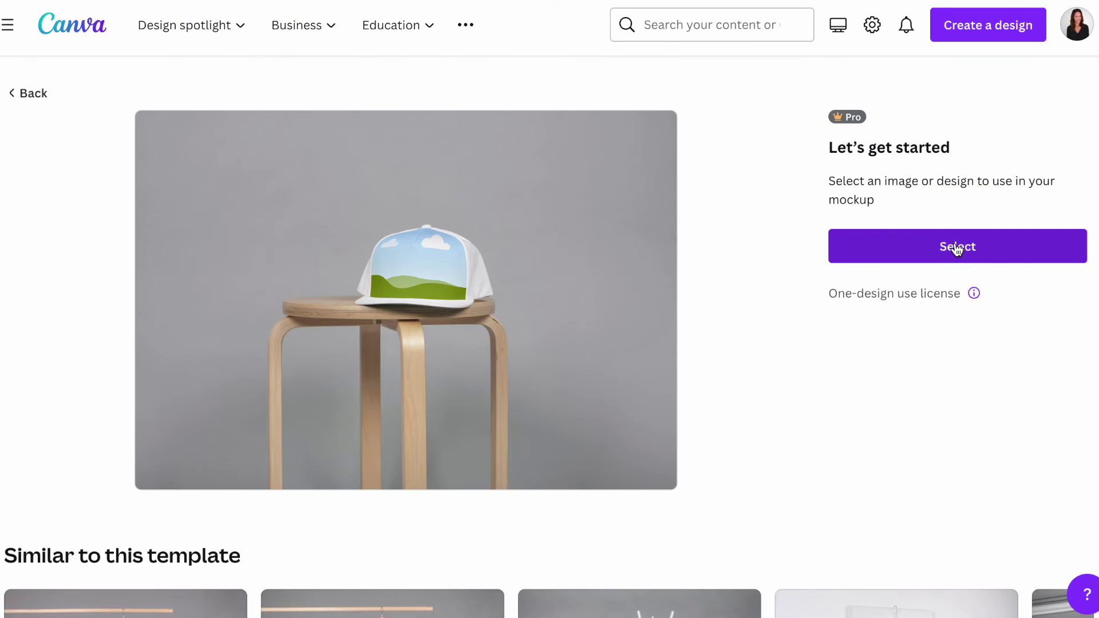
Step: Place the WINEGUYS logo on the cap mockup, shrunk and centred on the cap front
{"action": "left_click", "coordinate": [956, 247]}
{"action": "left_click", "coordinate": [590, 361]}
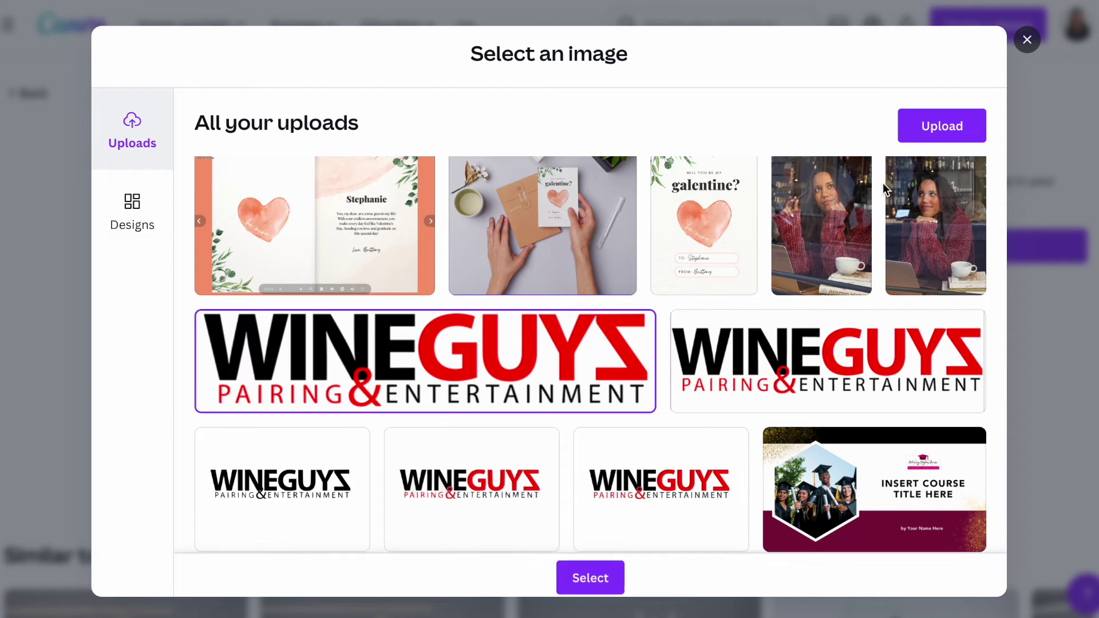
{"action": "left_click", "coordinate": [590, 575]}
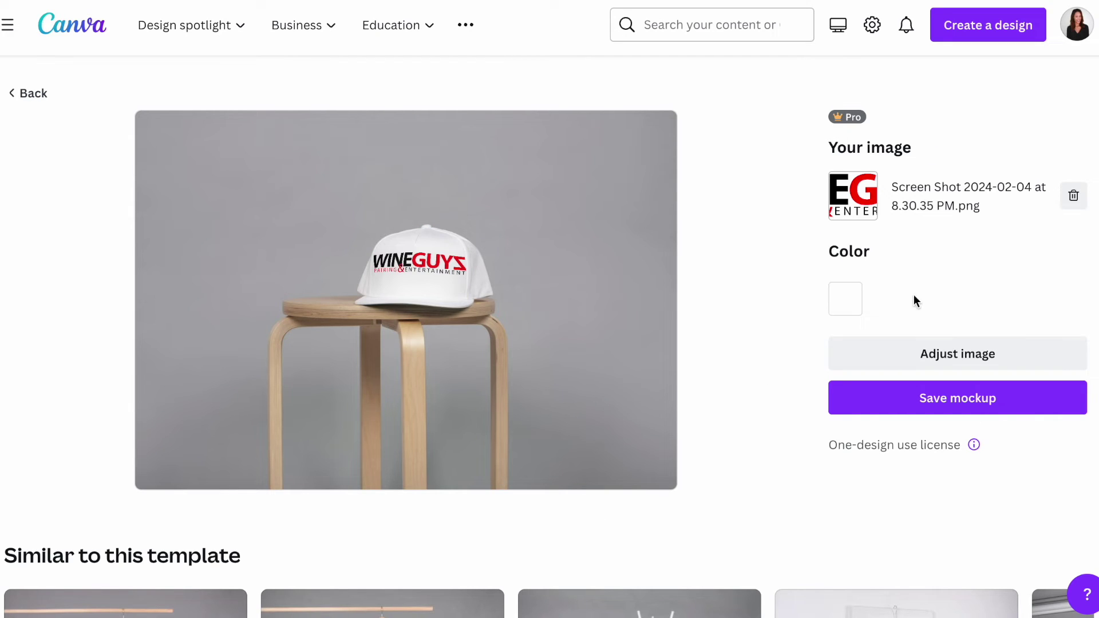
{"action": "left_click", "coordinate": [936, 354]}
{"action": "left_click_drag", "start_coordinate": [170, 262], "coordinate": [257, 282]}
{"action": "left_click_drag", "start_coordinate": [405, 361], "coordinate": [372, 386]}
{"action": "left_click_drag", "start_coordinate": [565, 376], "coordinate": [559, 380]}
{"action": "left_click", "coordinate": [901, 512]}
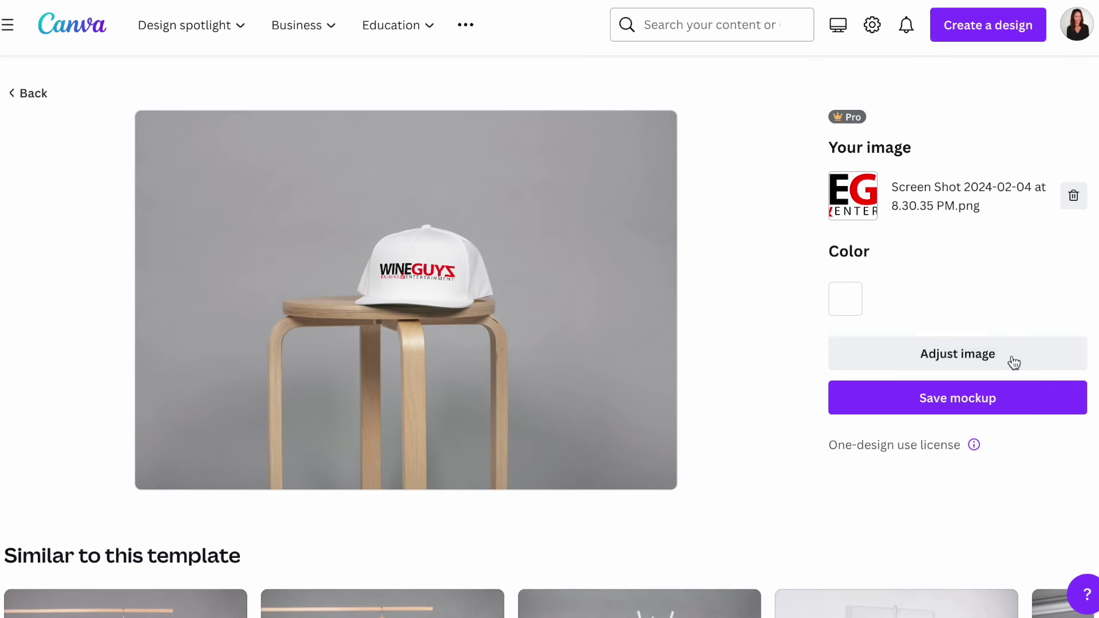
Step: Save the cap mockup and download it as an image
{"action": "left_click", "coordinate": [980, 403]}
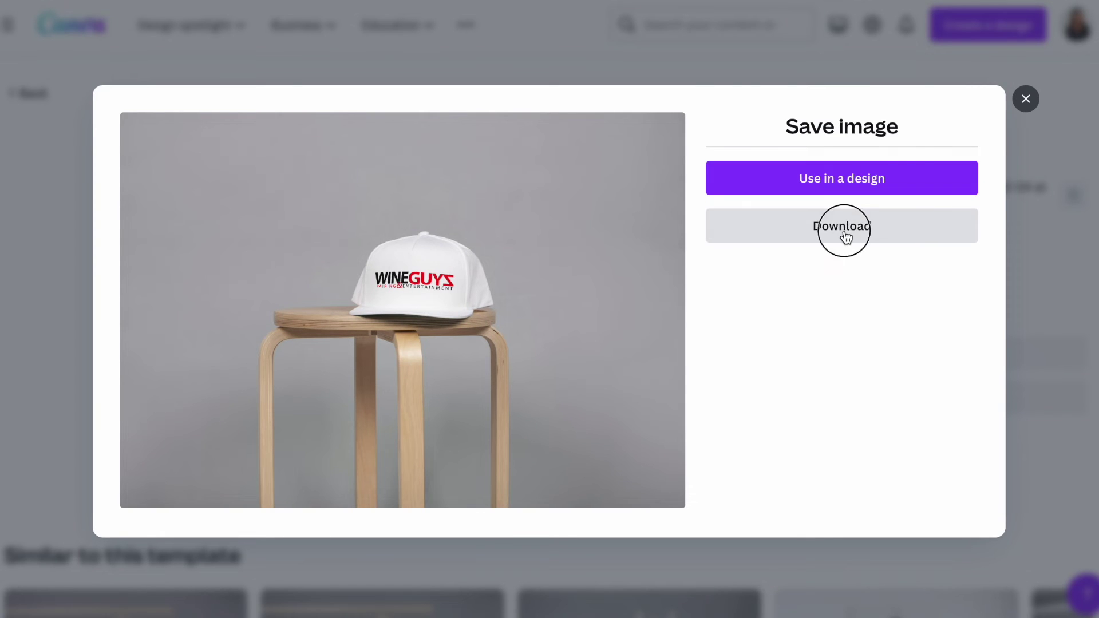
{"action": "left_click", "coordinate": [844, 230]}
{"action": "left_click", "coordinate": [1025, 97]}
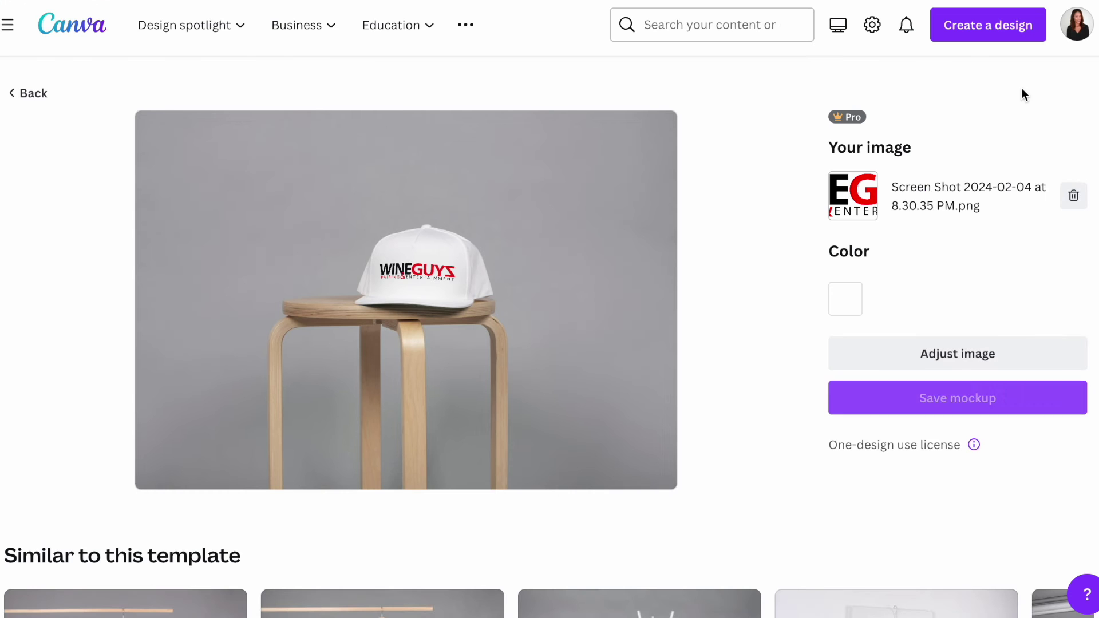
Step: Put the large WINEGUYS logo on the hand-held card mockup in the car
{"action": "left_click", "coordinate": [32, 94]}
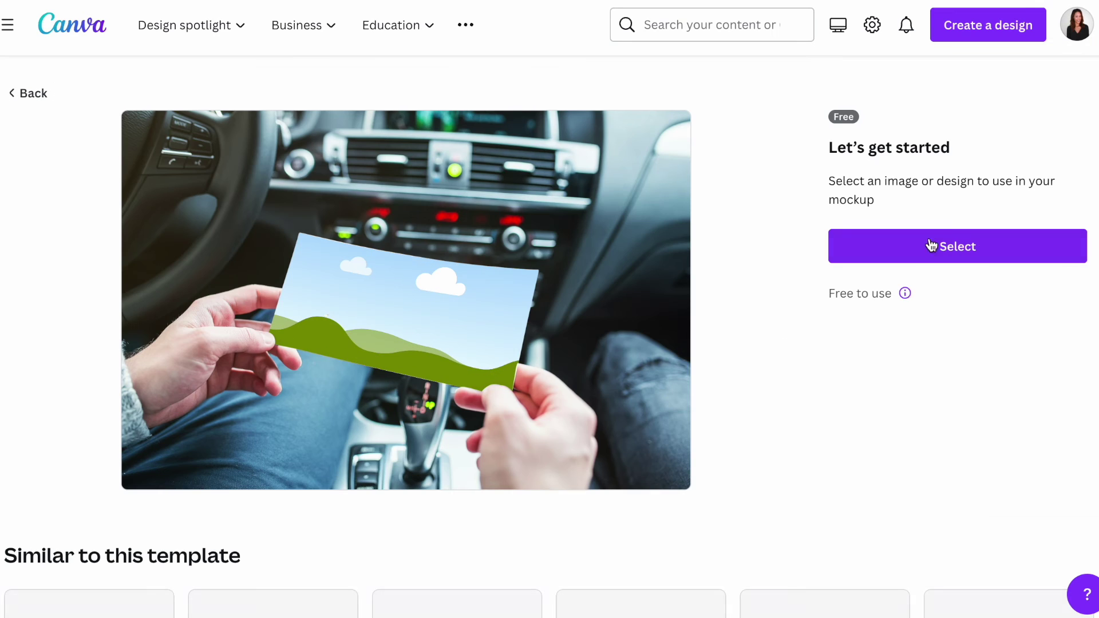
{"action": "left_click", "coordinate": [915, 244]}
{"action": "left_click", "coordinate": [618, 372]}
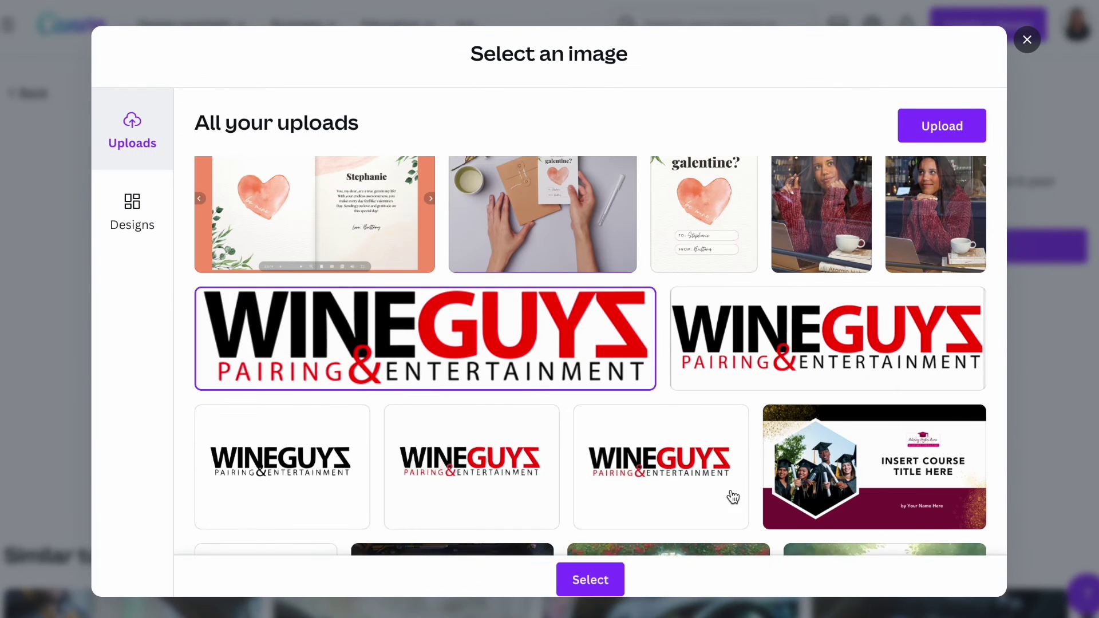
{"action": "left_click", "coordinate": [608, 572]}
Step: Shrink the card logo and centre it on the card
{"action": "left_click", "coordinate": [901, 267]}
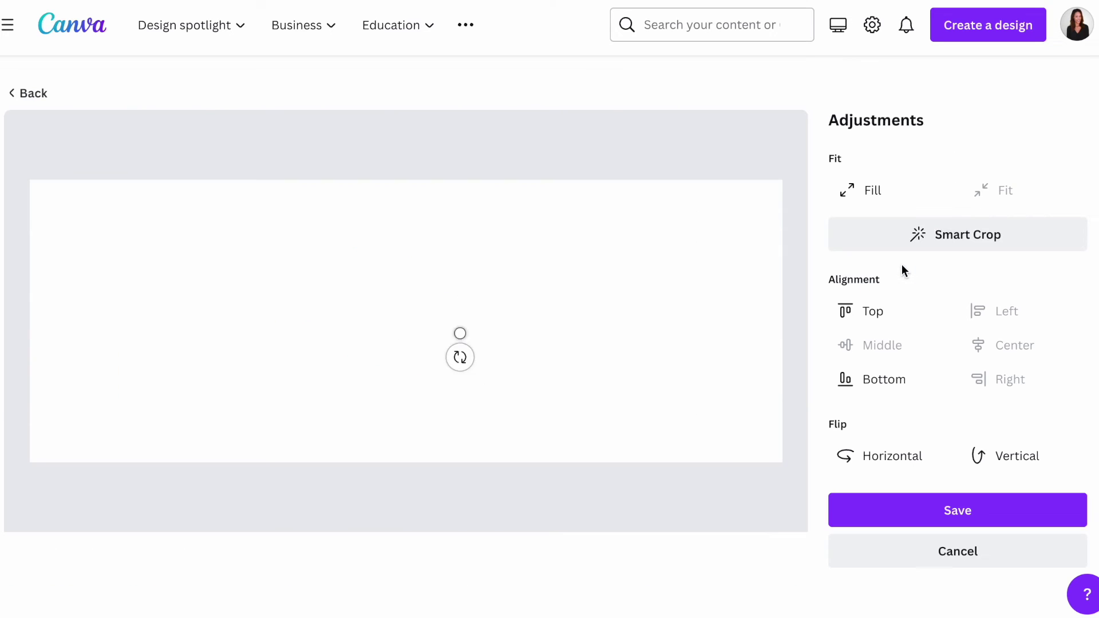
{"action": "left_click_drag", "start_coordinate": [42, 238], "coordinate": [183, 270]}
{"action": "left_click_drag", "start_coordinate": [345, 362], "coordinate": [270, 352]}
{"action": "left_click", "coordinate": [874, 512]}
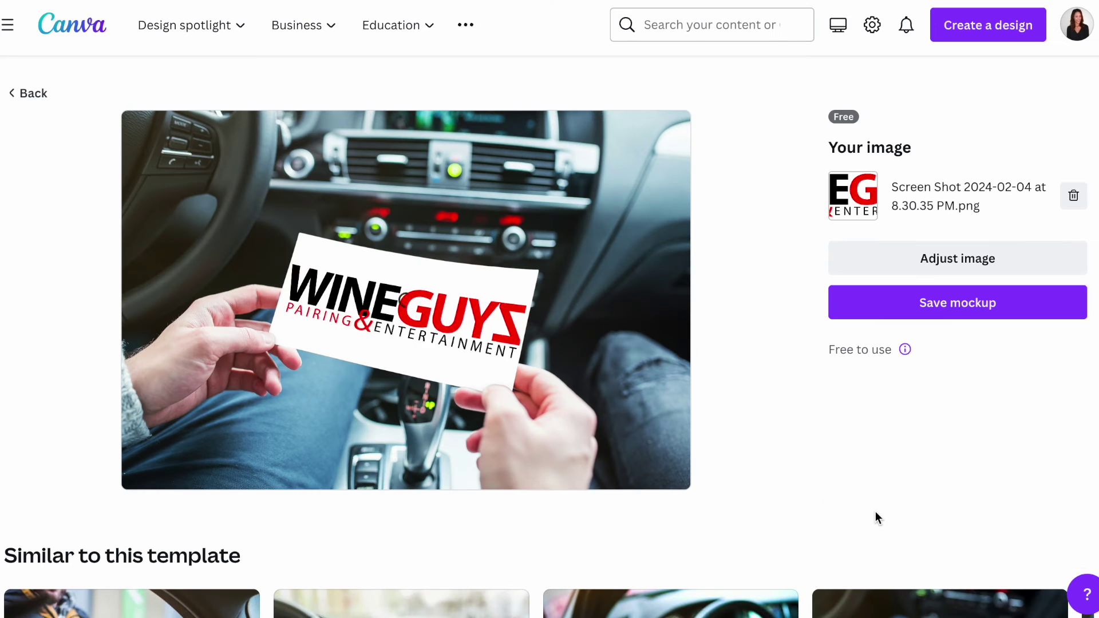
Step: Save the car card mockup and download it as an image
{"action": "left_click", "coordinate": [927, 302]}
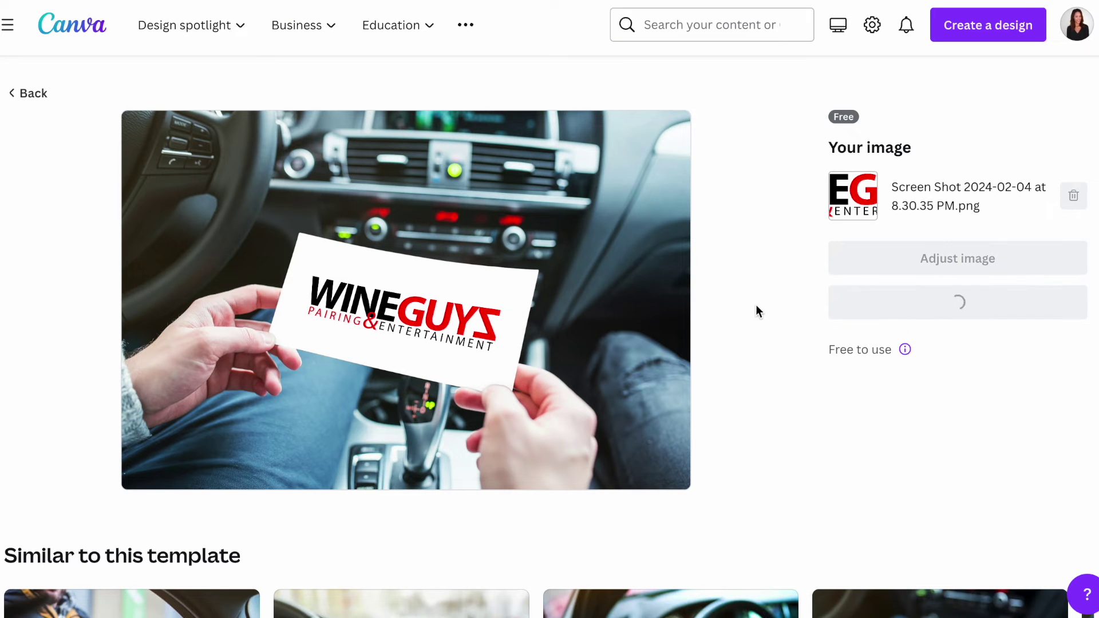
{"action": "left_click", "coordinate": [780, 243]}
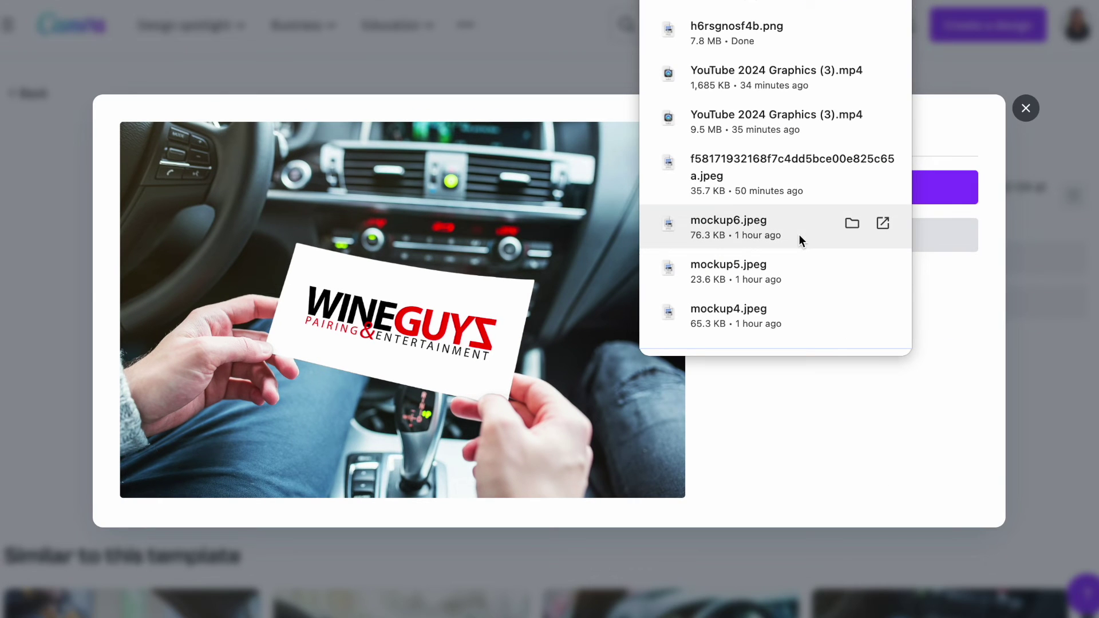
{"action": "left_click", "coordinate": [1027, 112]}
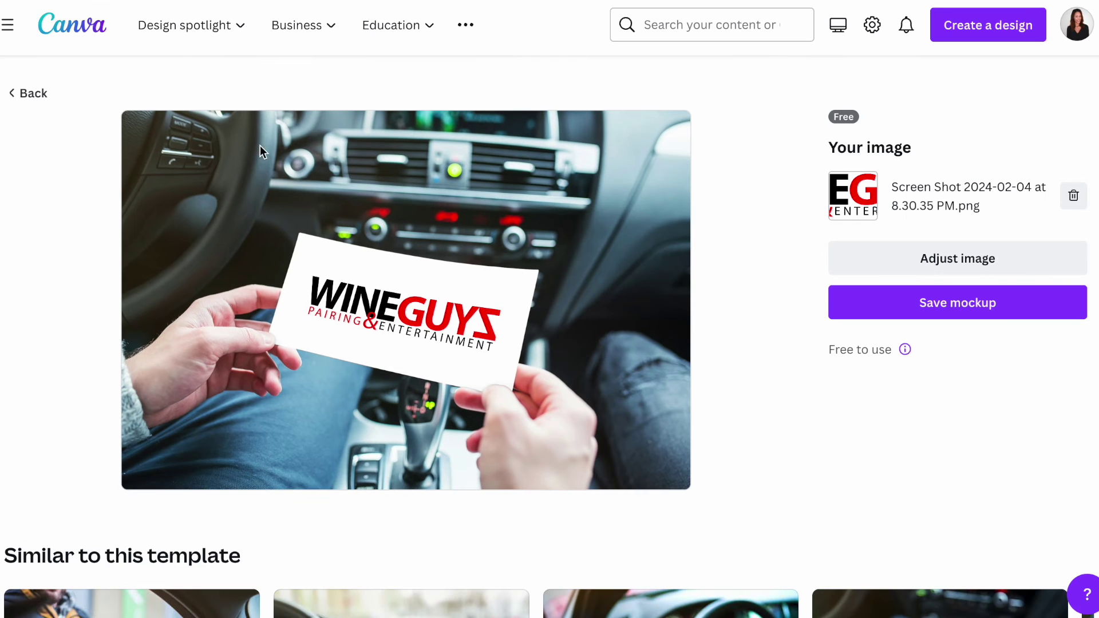
{"action": "left_click", "coordinate": [914, 307]}
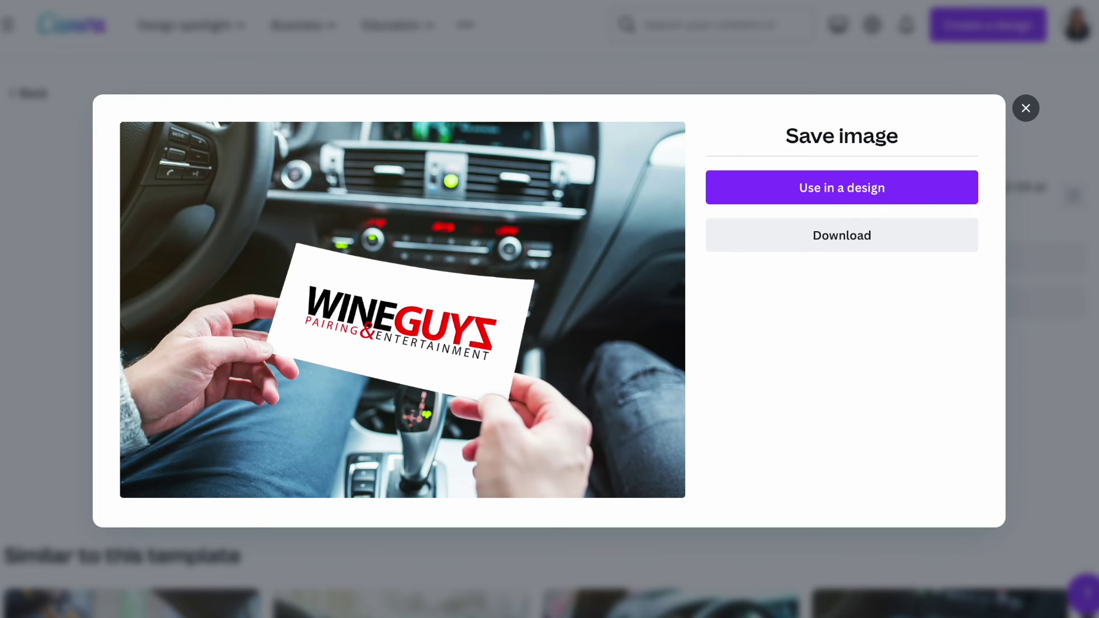
Step: Check the downloaded mockup PNGs in Finder's Downloads folder with Quick Look
{"action": "left_click", "coordinate": [154, 612]}
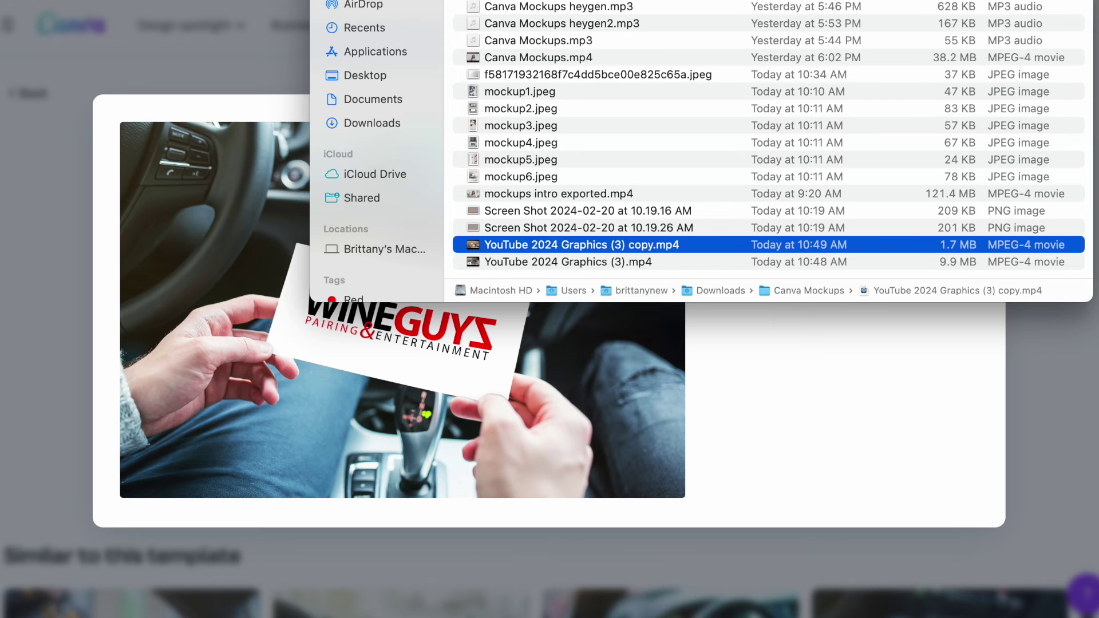
{"action": "left_click", "coordinate": [371, 122]}
{"action": "left_click", "coordinate": [551, 17]}
{"action": "key", "text": "space"}
{"action": "key", "text": "Down"}
{"action": "key", "text": "Down"}
{"action": "key", "text": "Up"}
{"action": "key", "text": "Down"}
{"action": "key", "text": "Down"}
{"action": "key", "text": "Up"}
{"action": "key", "text": "Up"}
{"action": "key", "text": "space"}
Step: Return to the browser, close the save window and open another mockup template
{"action": "left_click", "coordinate": [873, 390]}
{"action": "left_click", "coordinate": [1025, 107]}
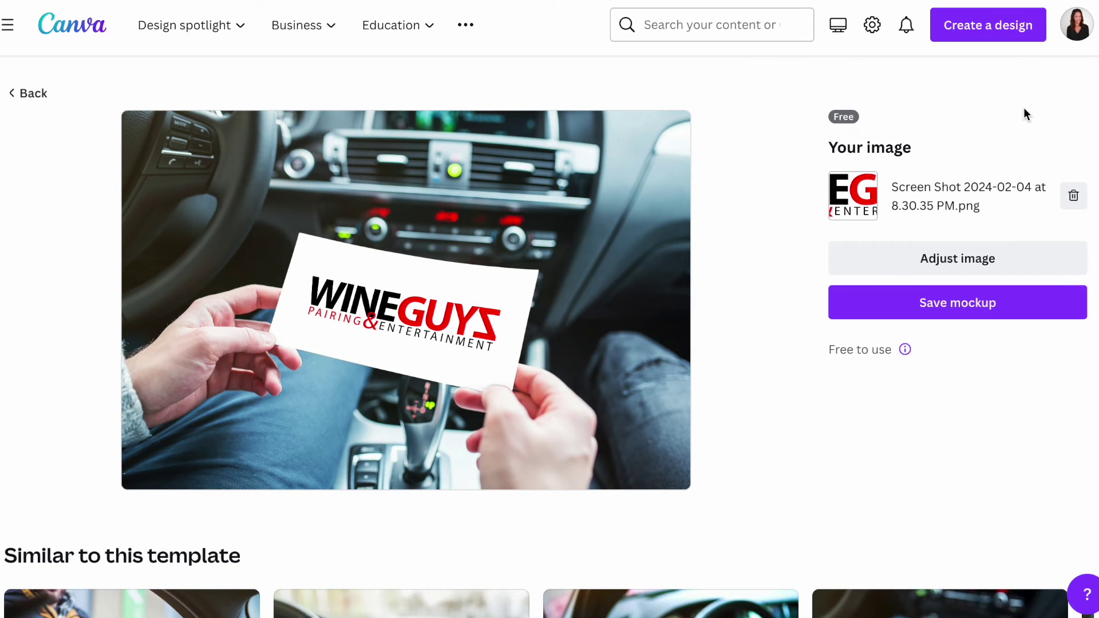
{"action": "scroll", "coordinate": [606, 385], "scroll_direction": "down", "scroll_amount": 4}
{"action": "left_click", "coordinate": [131, 458]}
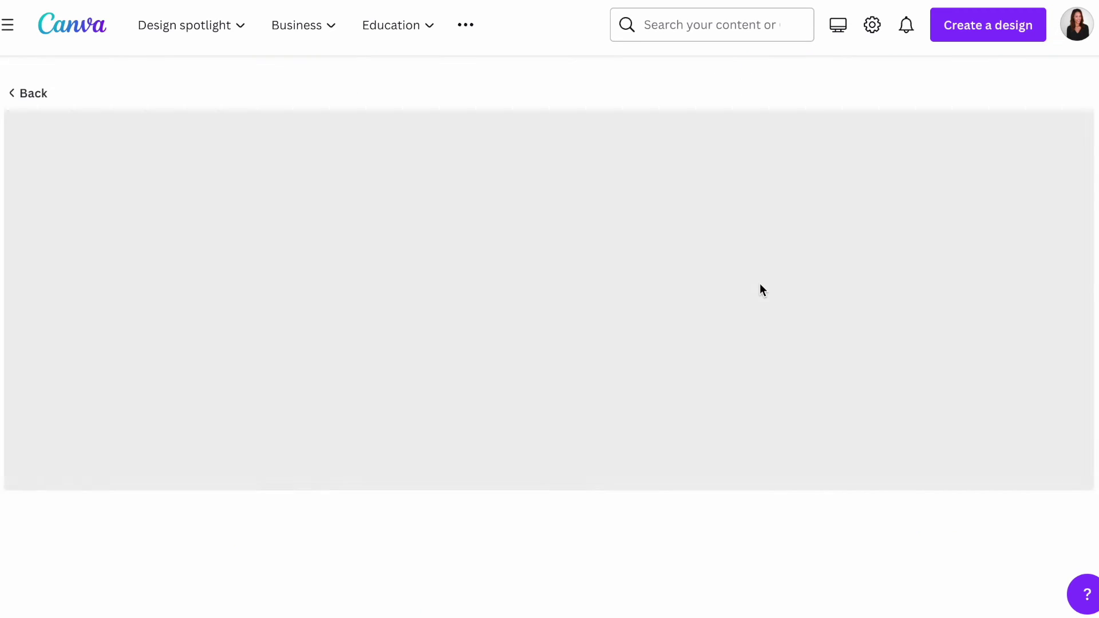
Step: Put the WINEGUYS logo on the mug mockup, save and download it, then open Downloads in Finder
{"action": "left_click", "coordinate": [942, 246]}
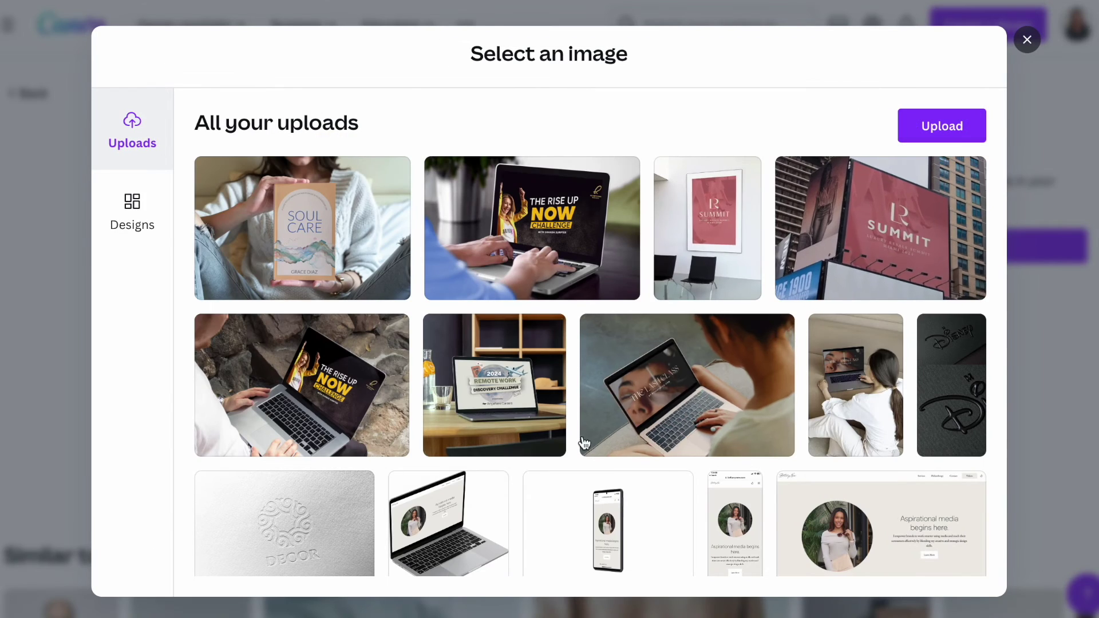
{"action": "left_click", "coordinate": [584, 442]}
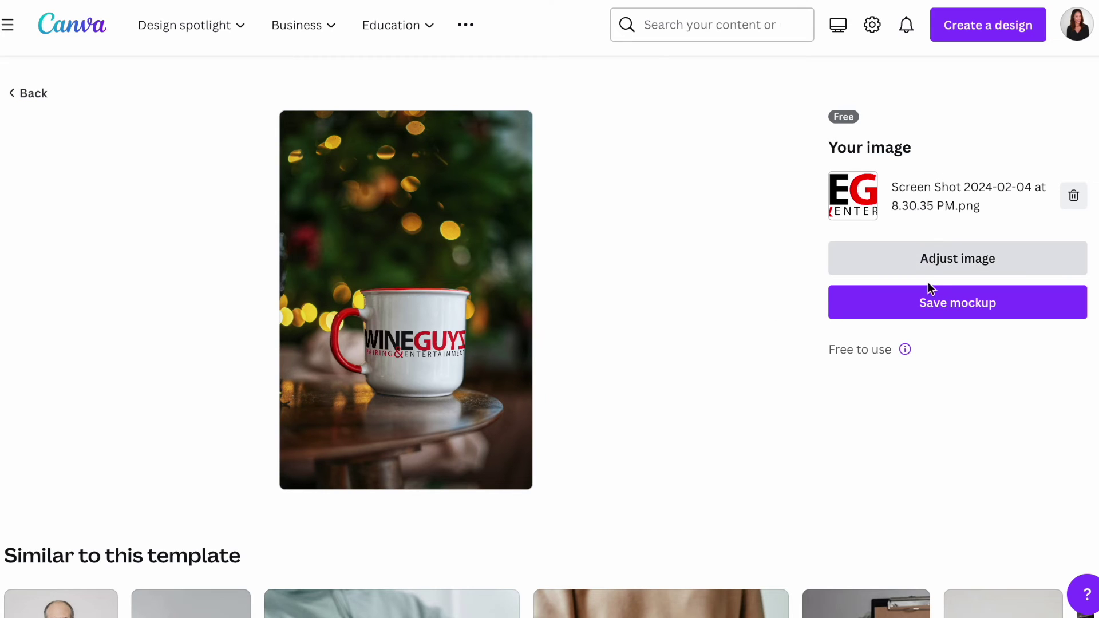
{"action": "left_click", "coordinate": [925, 303]}
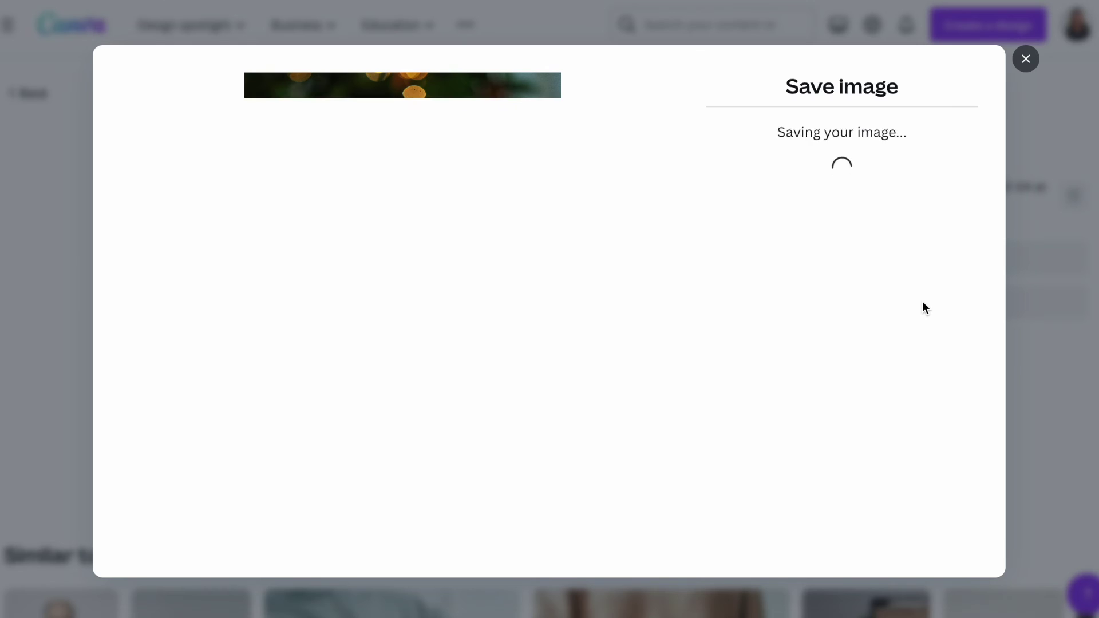
{"action": "left_click", "coordinate": [871, 199]}
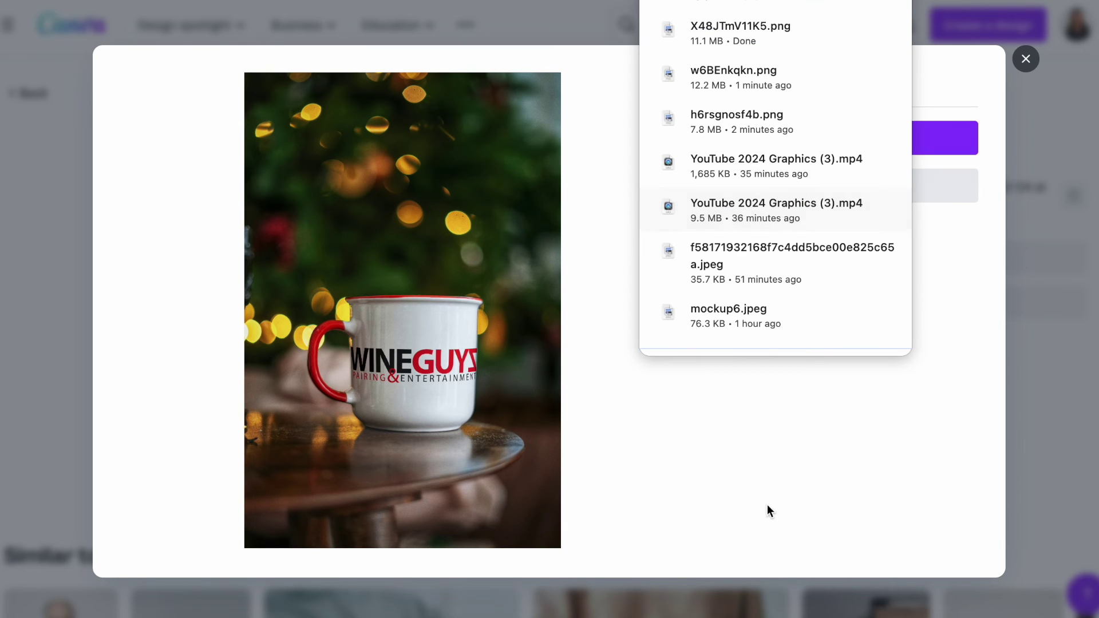
{"action": "left_click", "coordinate": [153, 609]}
{"action": "scroll", "coordinate": [588, 57], "scroll_direction": "up", "scroll_amount": 2}
Step: Quick Look through the newest downloads, from h6rsgnosf4b.png to X48JTmV11K5.png
{"action": "key", "text": "space"}
{"action": "key", "text": "space"}
{"action": "left_click", "coordinate": [547, 28]}
{"action": "key", "text": "space"}
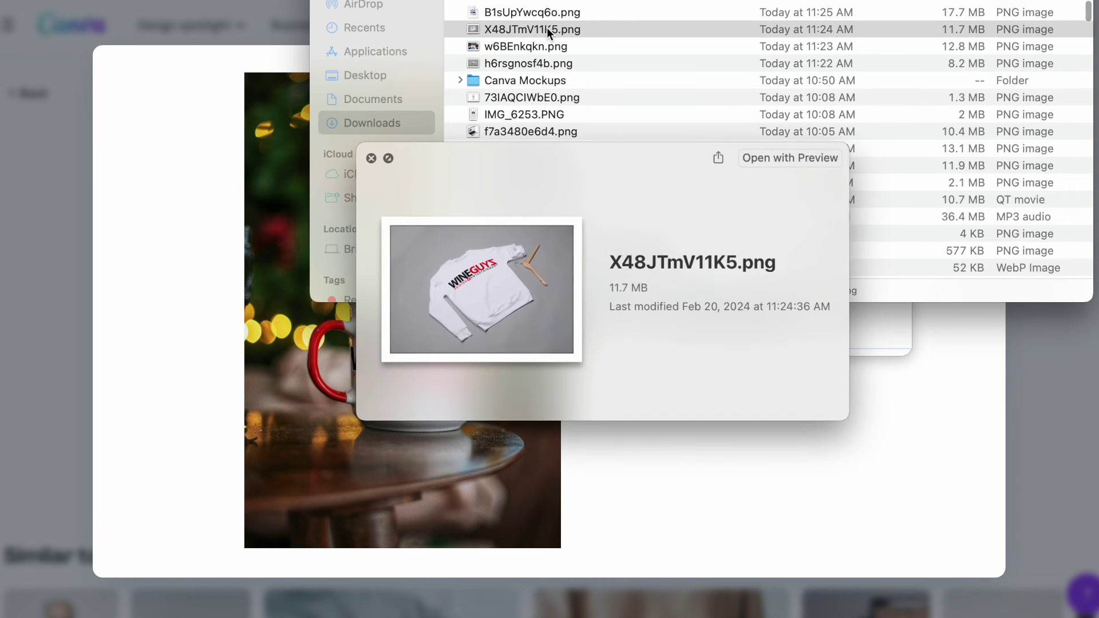
{"action": "key", "text": "Down"}
{"action": "key", "text": "Down"}
{"action": "key", "text": "Up"}
{"action": "key", "text": "Up"}
{"action": "key", "text": "Up"}
{"action": "key", "text": "Down"}
{"action": "key", "text": "Down"}
{"action": "key", "text": "Down"}
{"action": "key", "text": "Up"}
{"action": "key", "text": "Up"}
{"action": "key", "text": "space"}
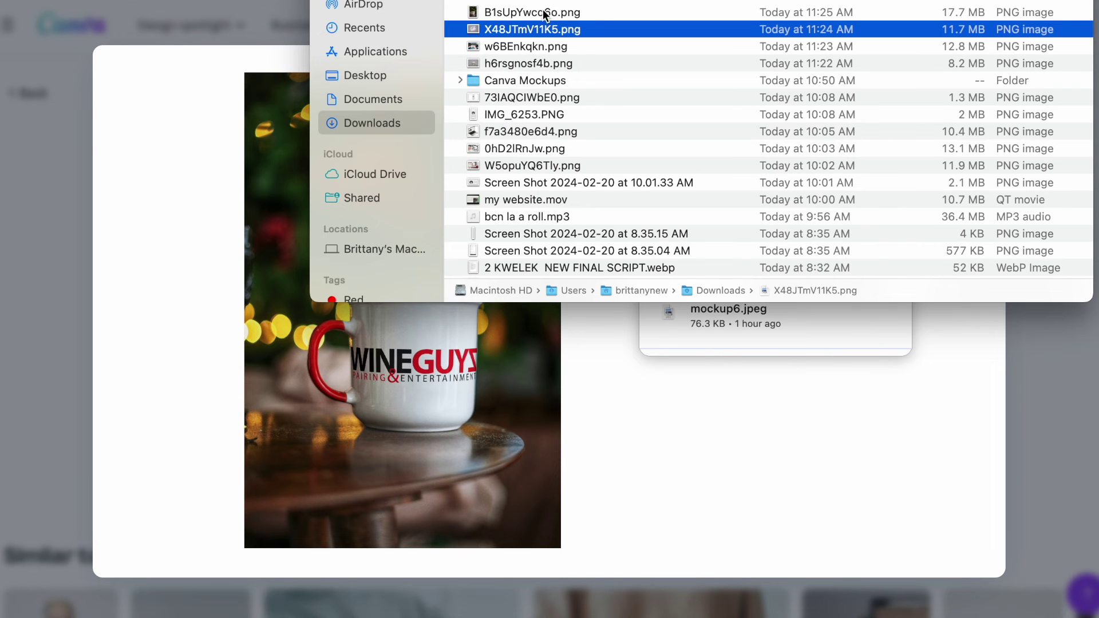
Step: Select the four newest mockup PNGs, B1sUpYwcq6o.png through h6rsgnosf4b.png, and open them together
{"action": "left_click", "coordinate": [542, 11]}
{"action": "left_click", "coordinate": [530, 64], "text": "shift"}
{"action": "right_click", "coordinate": [530, 64]}
{"action": "key", "text": "Escape"}
{"action": "key", "text": "Return"}
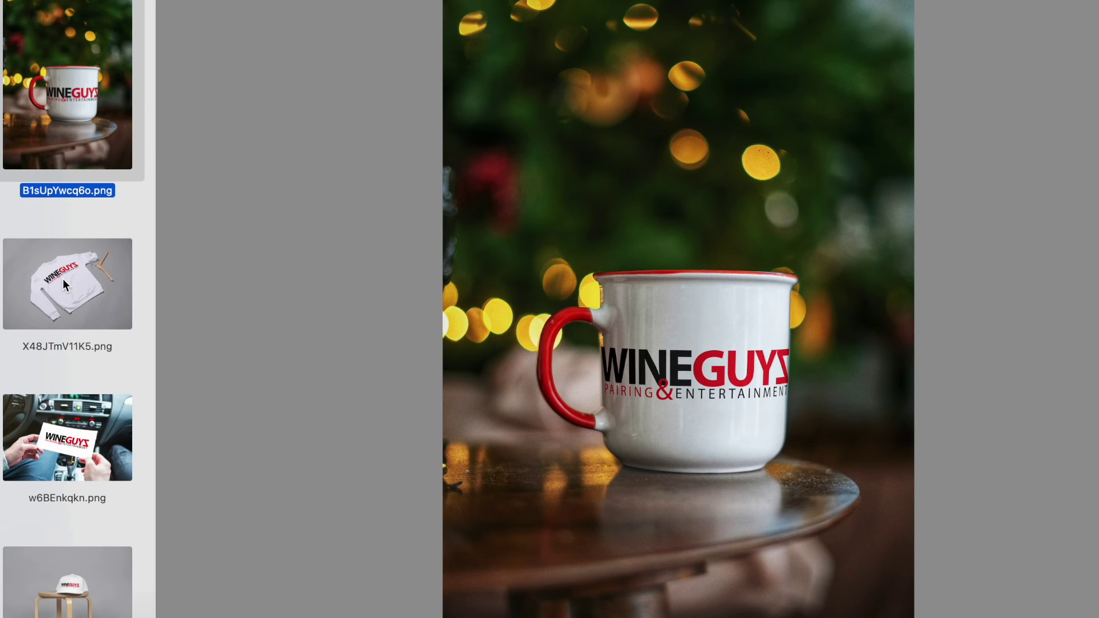
Step: View the sweatshirt, car card, cap and mug mockups in turn from Preview's thumbnail sidebar
{"action": "left_click", "coordinate": [63, 279]}
{"action": "left_click", "coordinate": [49, 445]}
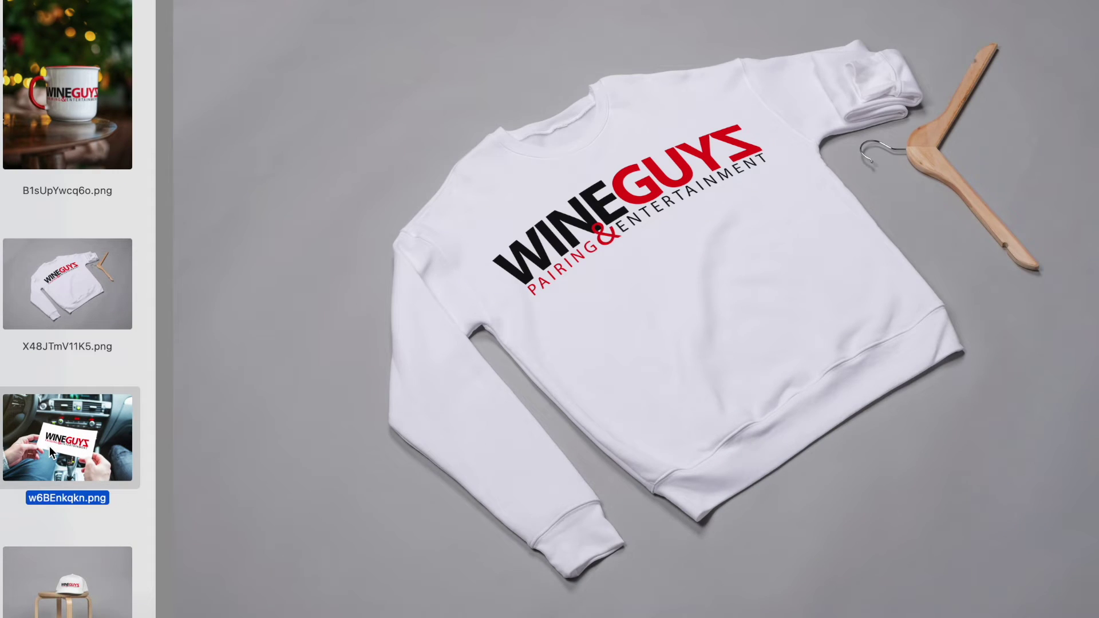
{"action": "scroll", "coordinate": [50, 445], "scroll_direction": "down", "scroll_amount": 1}
{"action": "left_click", "coordinate": [60, 542]}
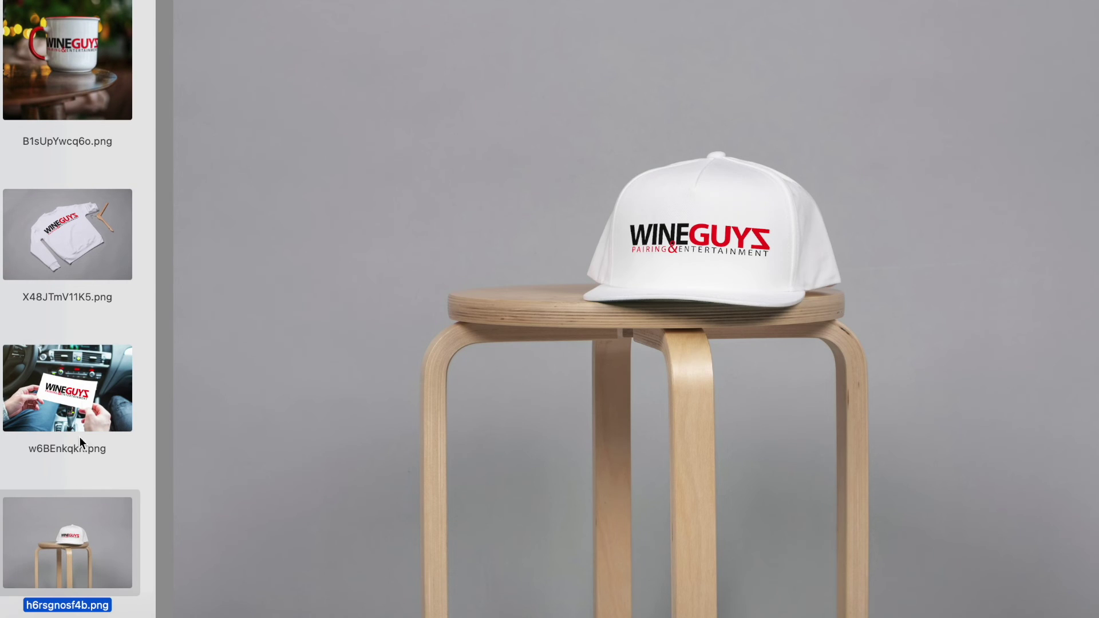
{"action": "left_click", "coordinate": [81, 379]}
{"action": "scroll", "coordinate": [85, 337], "scroll_direction": "up", "scroll_amount": 2}
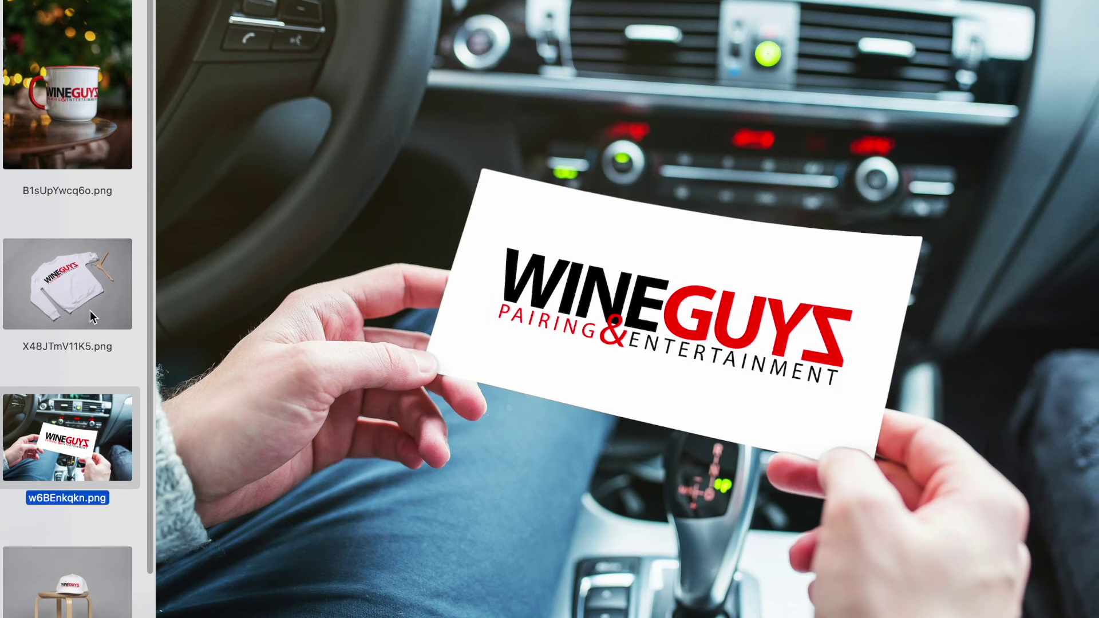
{"action": "left_click", "coordinate": [90, 311]}
{"action": "left_click", "coordinate": [114, 74]}
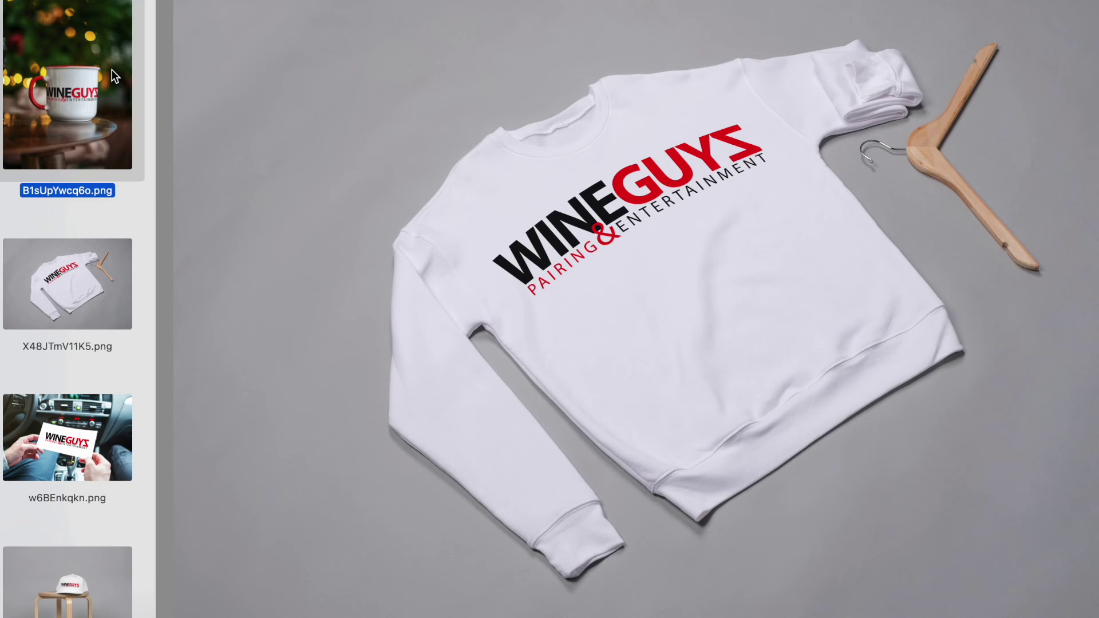